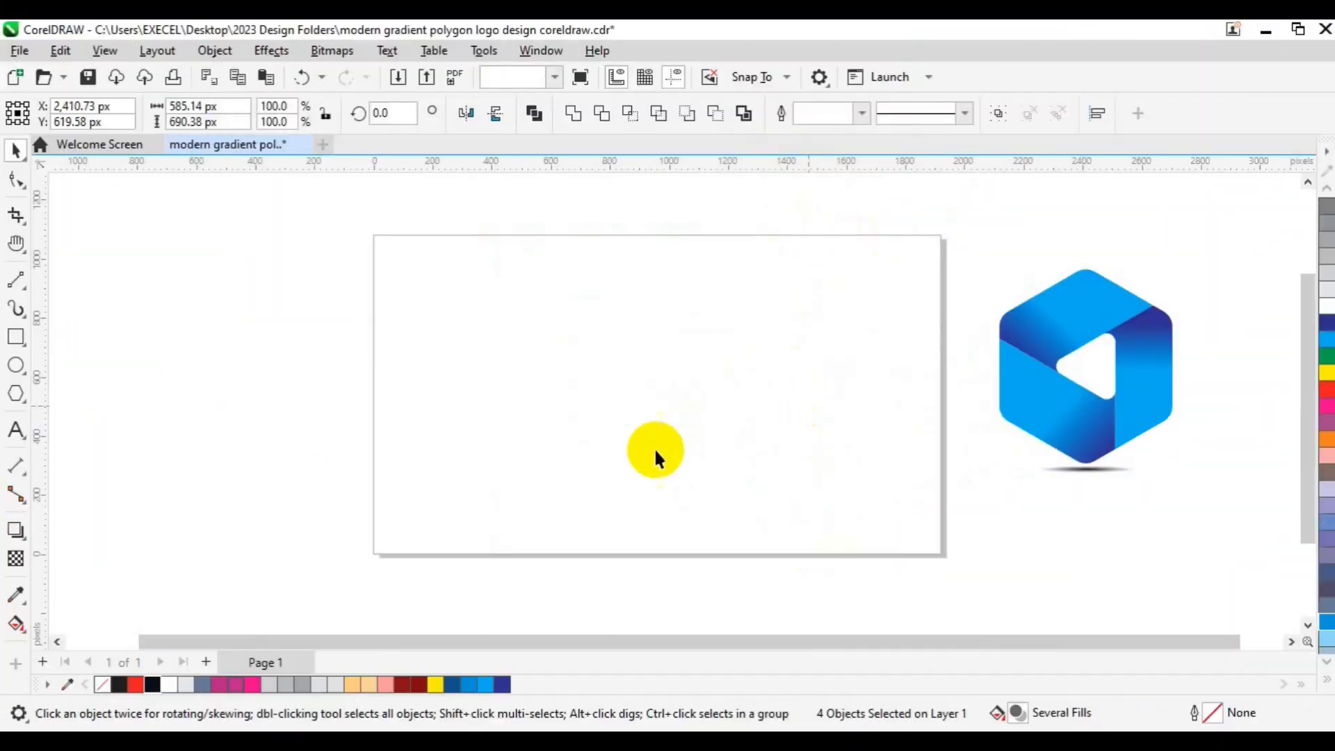
Draw a six-sided polygon about 591 by 682 px and centre it on the page.
click(510, 460)
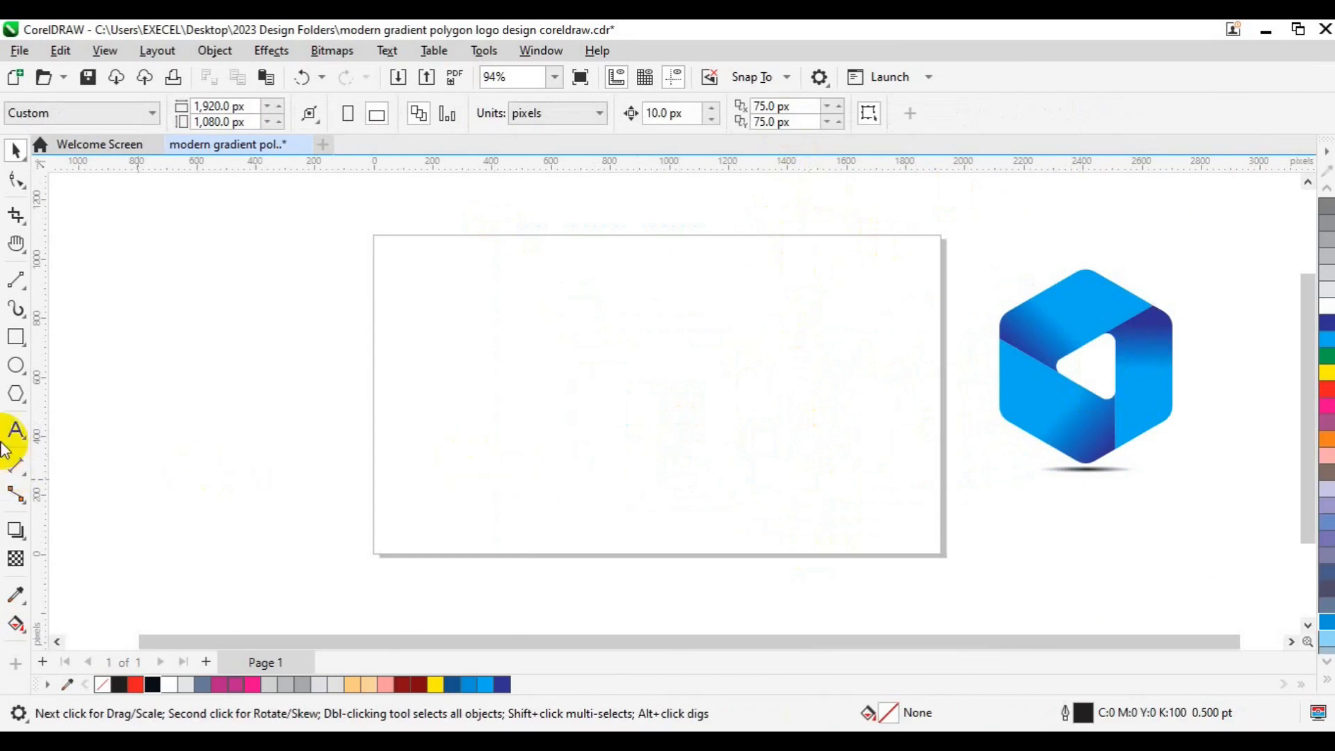
click(17, 391)
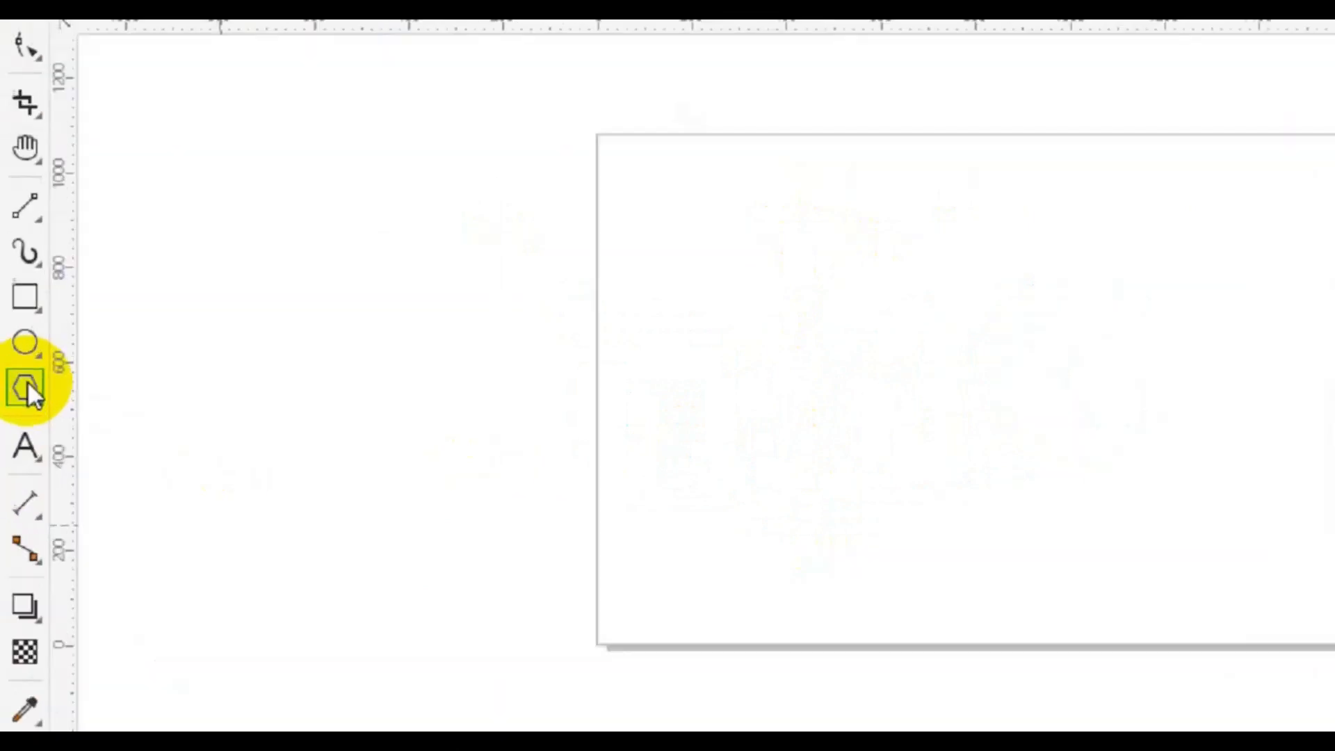
click(34, 381)
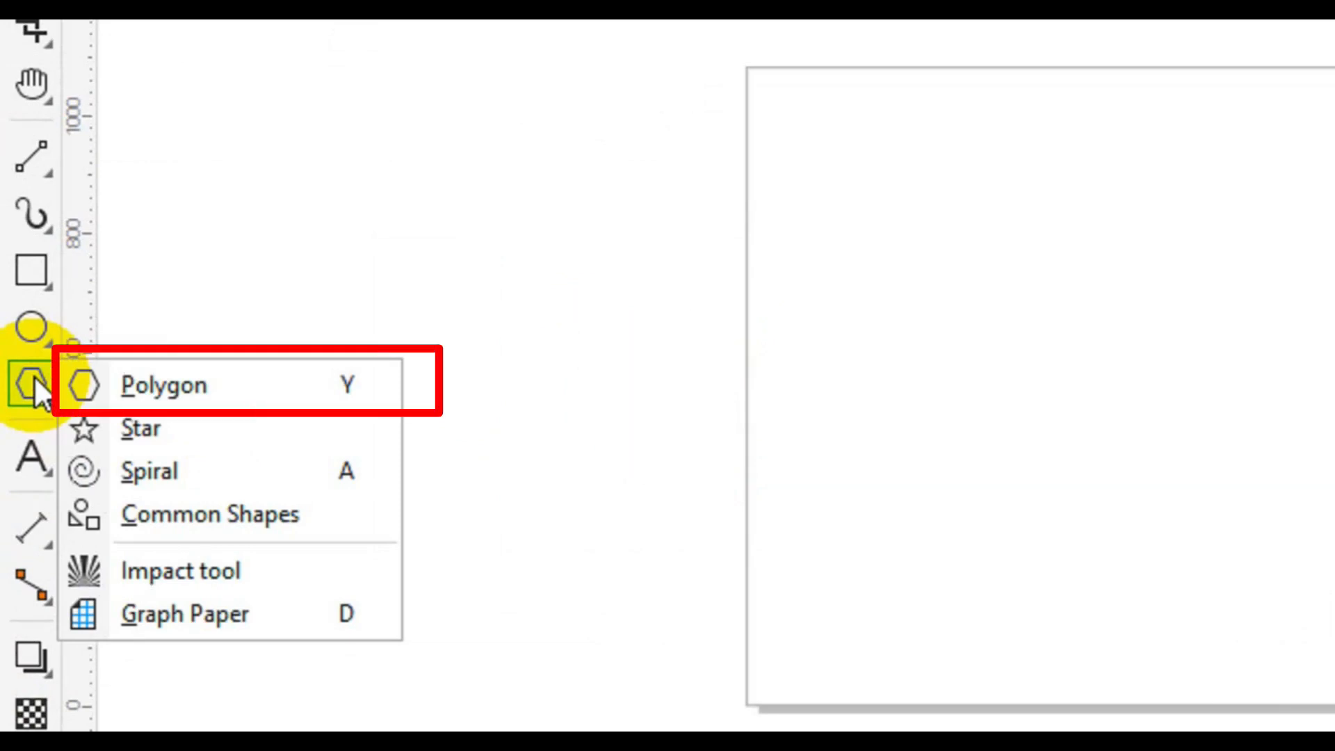
click(163, 388)
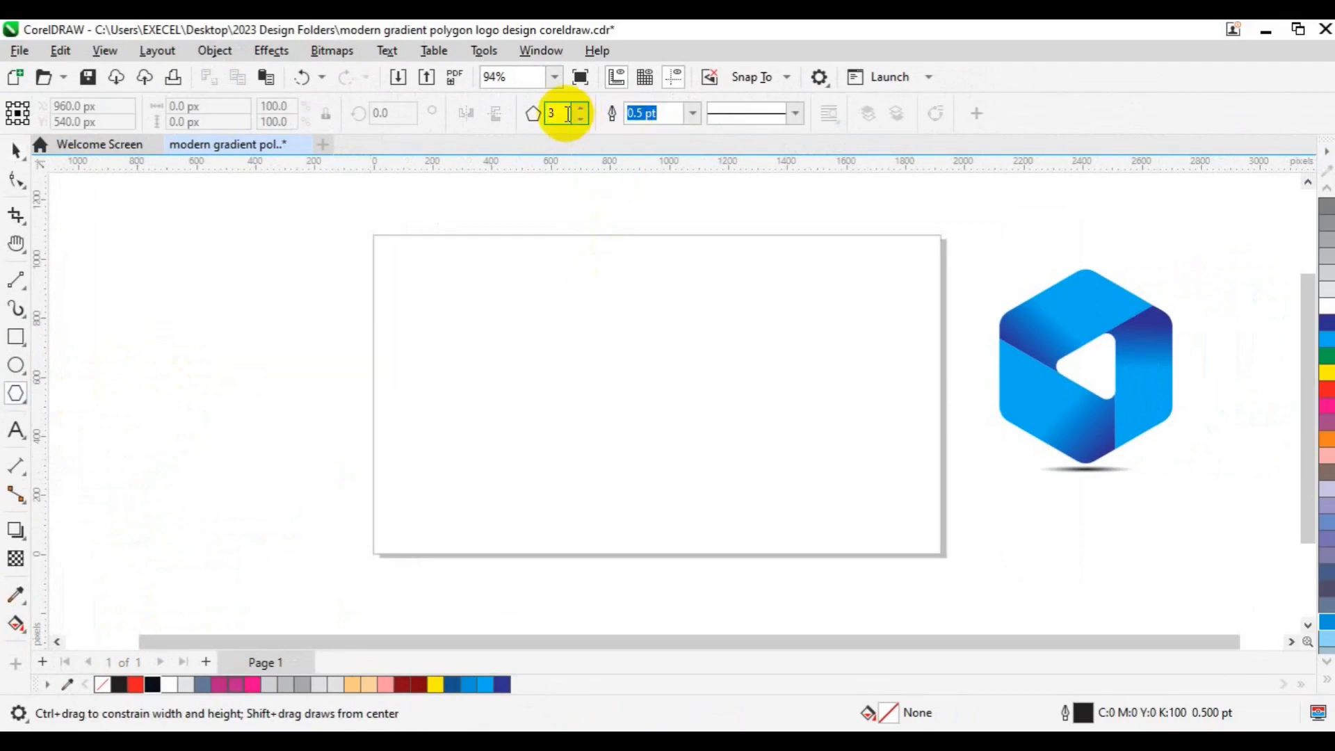
double_click(568, 113)
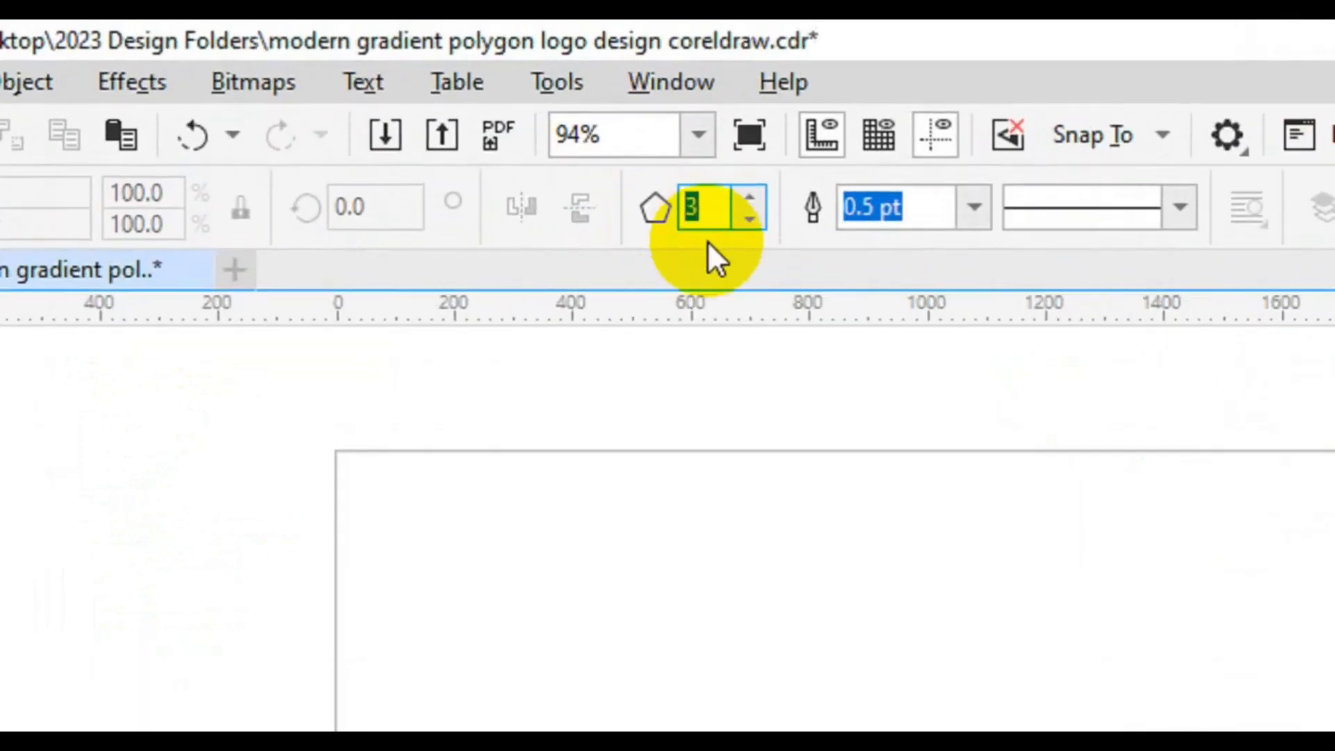
click(753, 194)
click(753, 194)
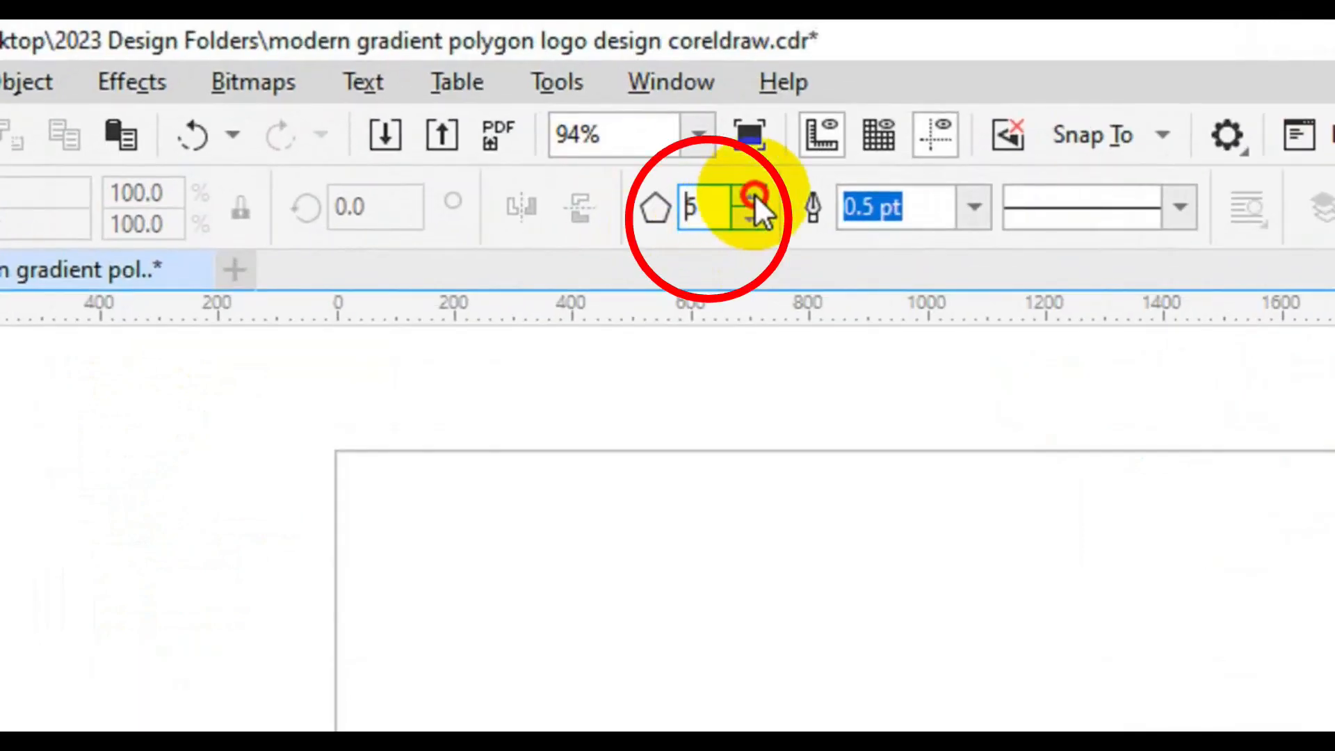
click(754, 194)
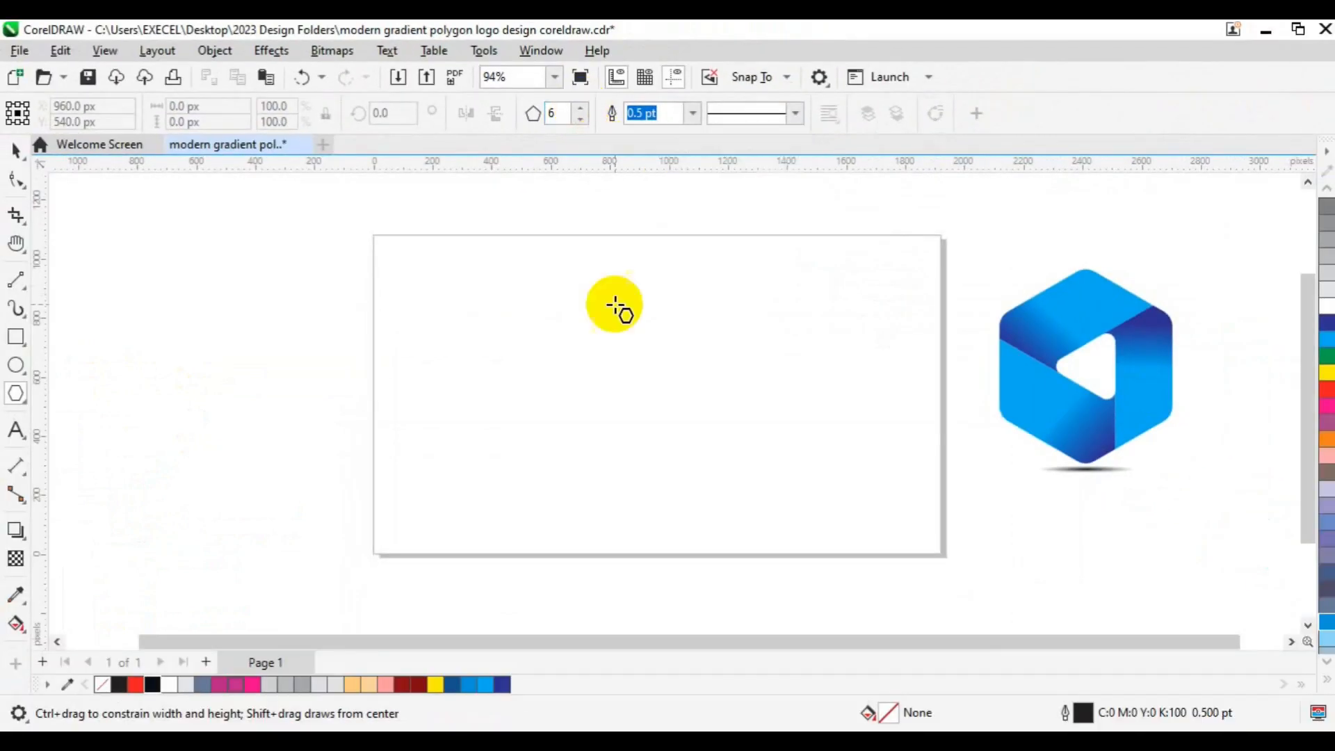
drag(603, 304, 779, 509)
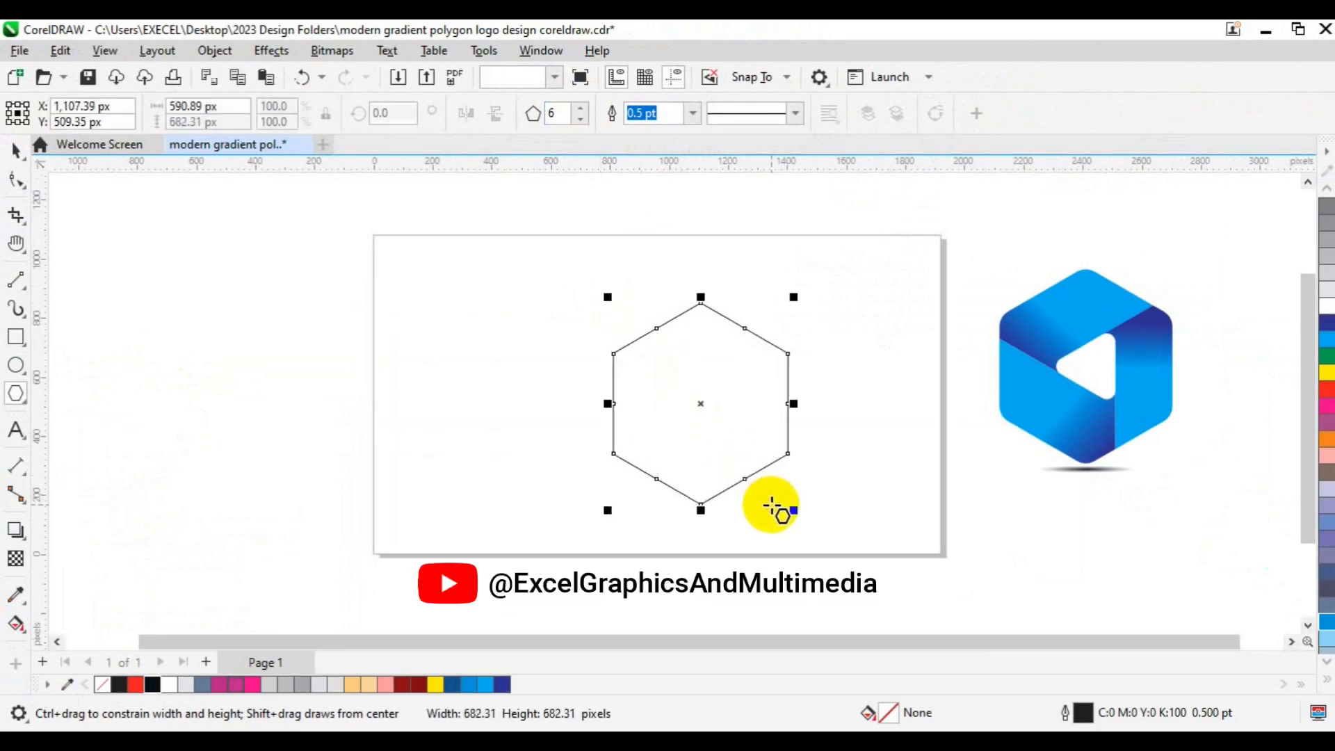
key(p)
key(space)
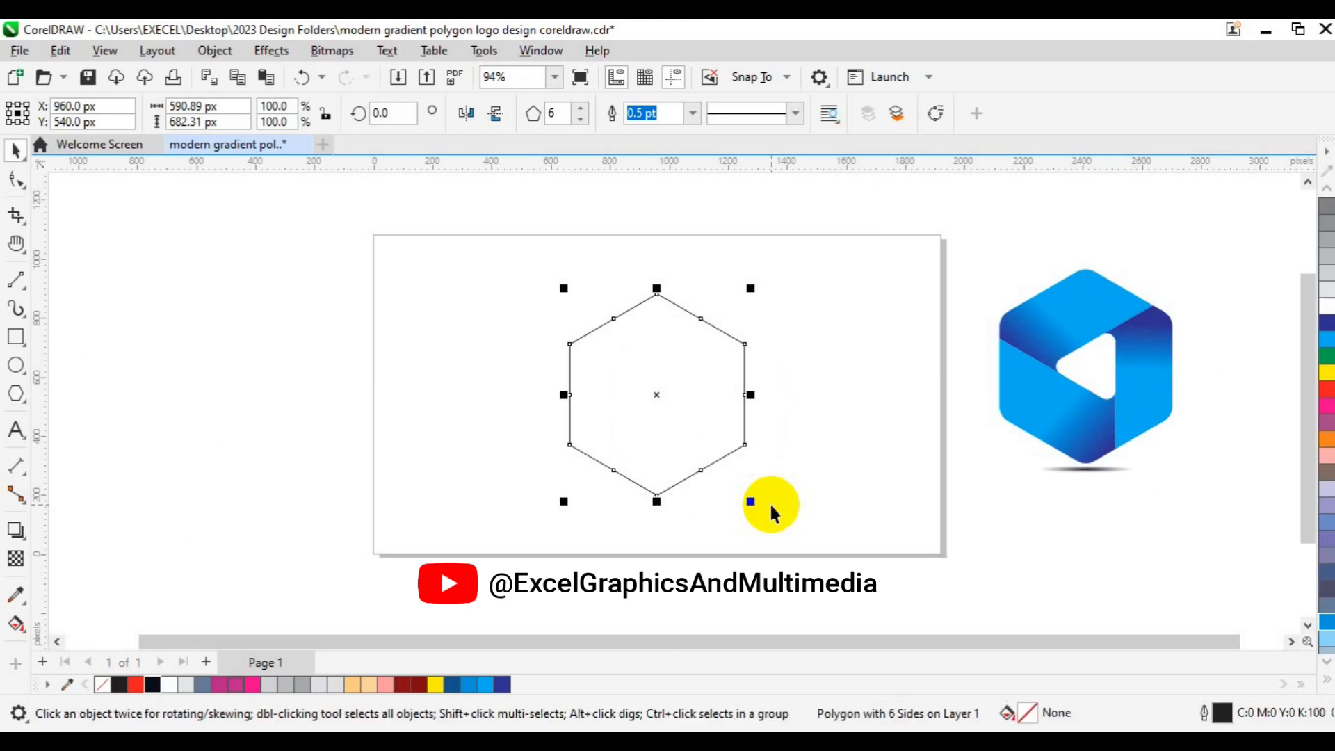
Place a horizontal and a vertical guideline crossing at the hexagon's centre.
drag(687, 174, 722, 394)
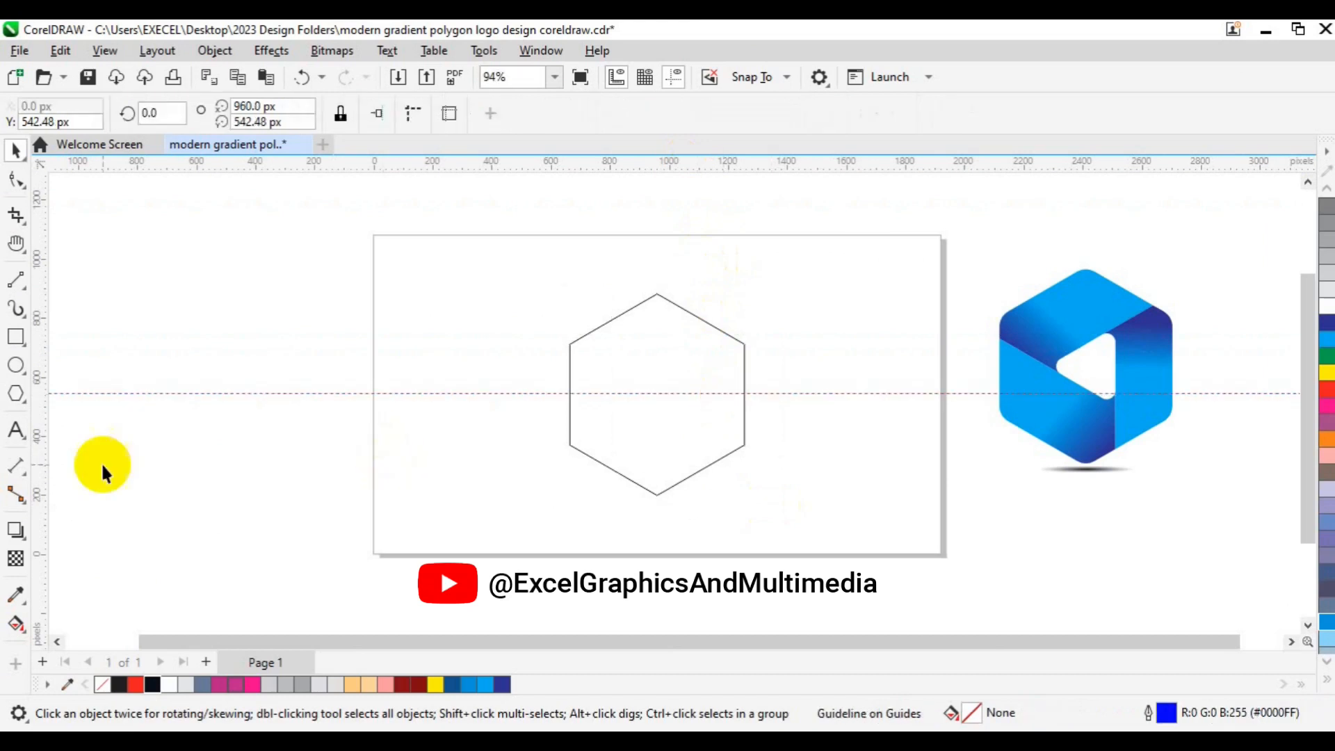
click(615, 445)
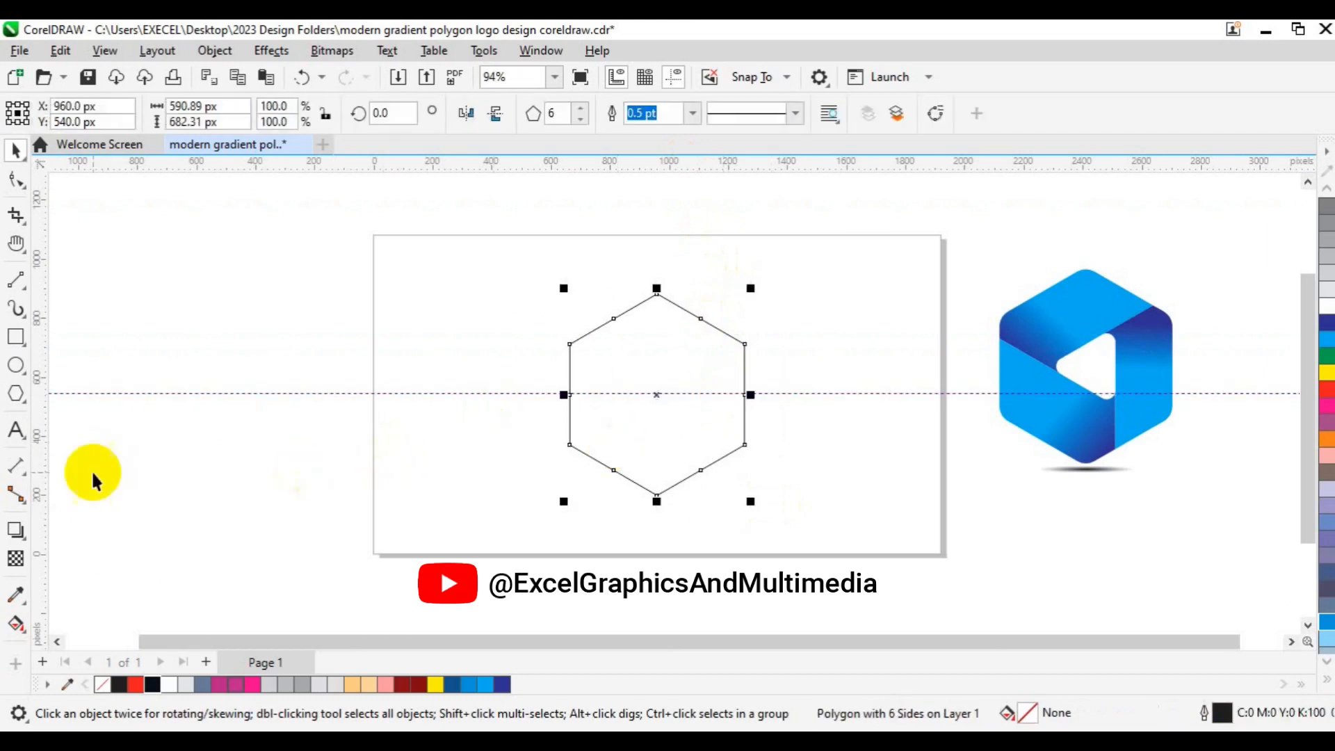
drag(43, 477, 659, 436)
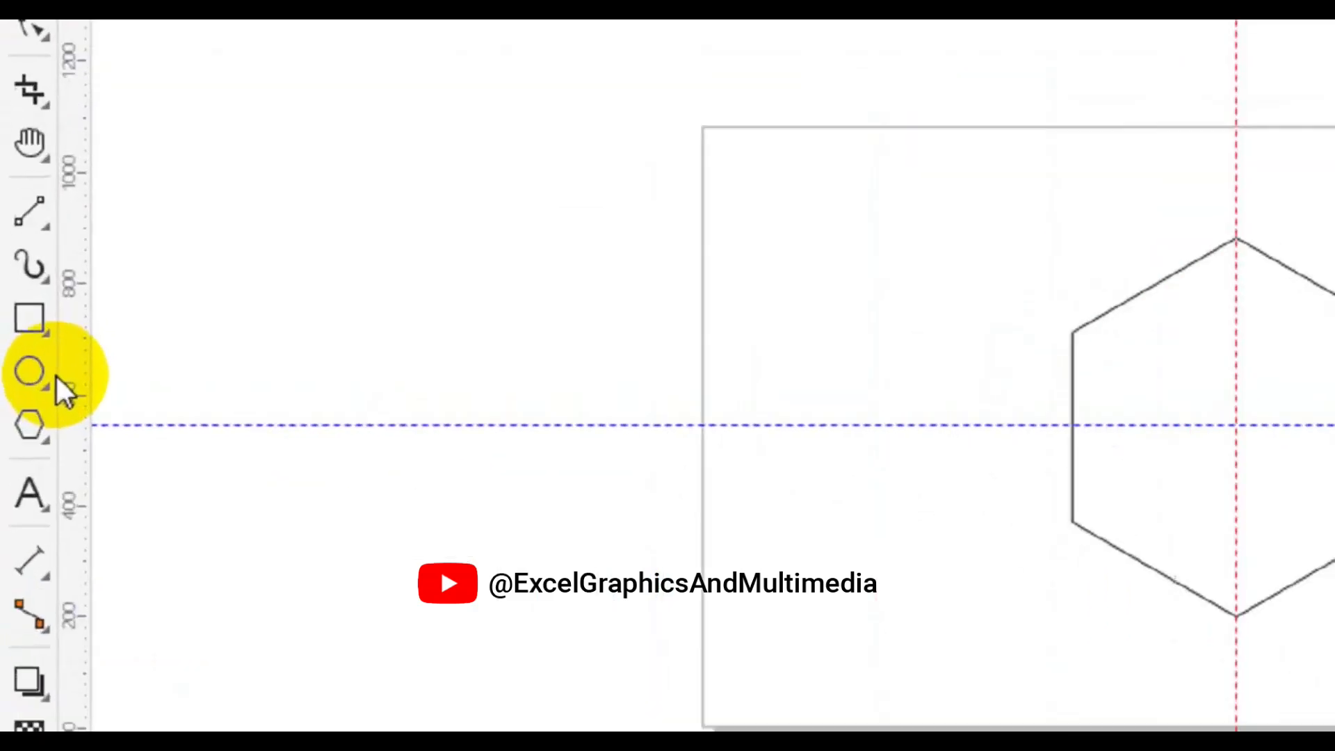
Draw a three-sided polygon about 295 by 256 px and centre it on the page inside the hexagon.
click(18, 392)
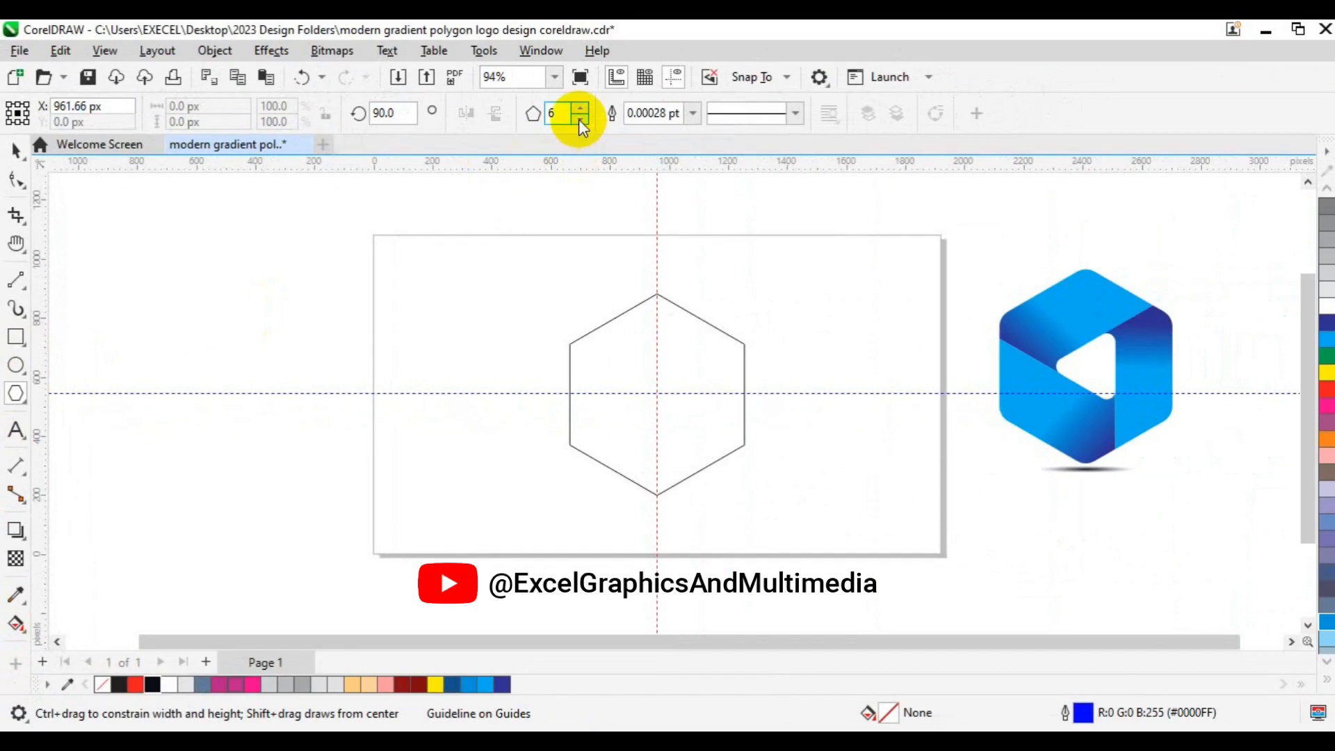
double_click(555, 114)
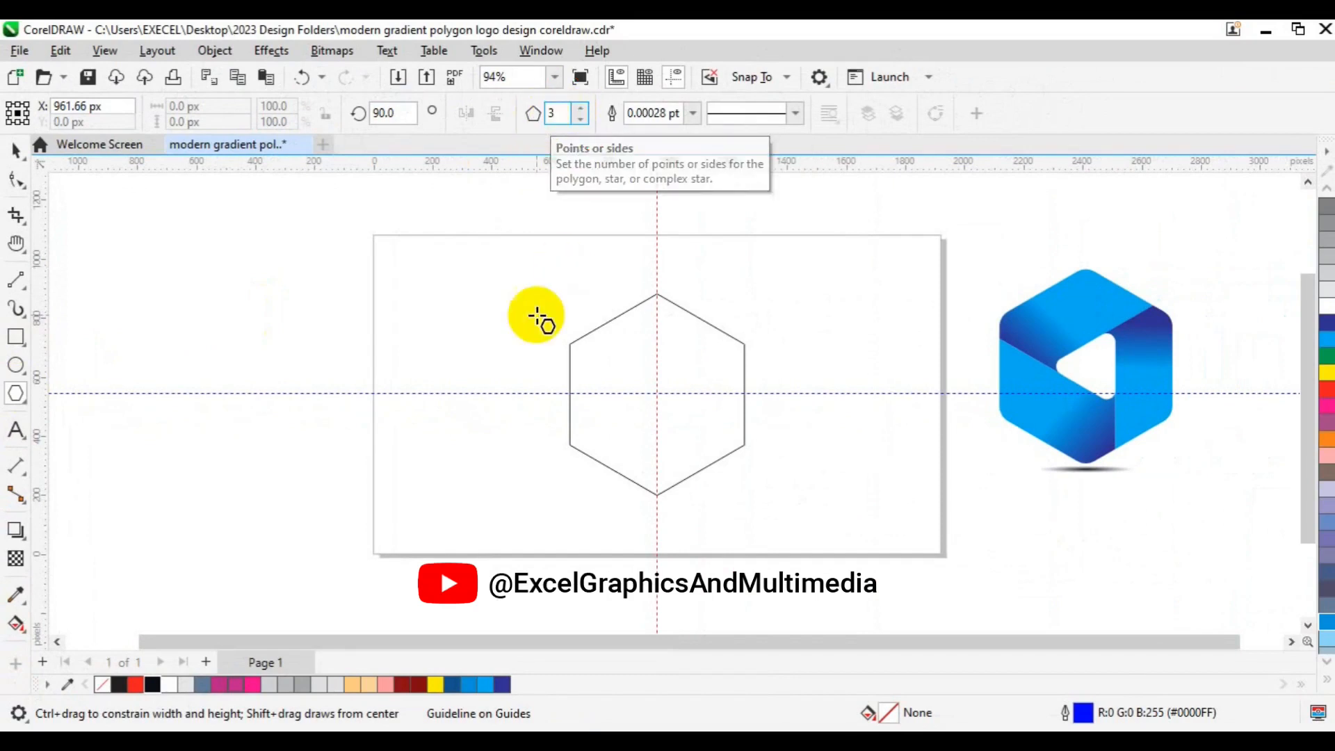
drag(490, 350, 579, 453)
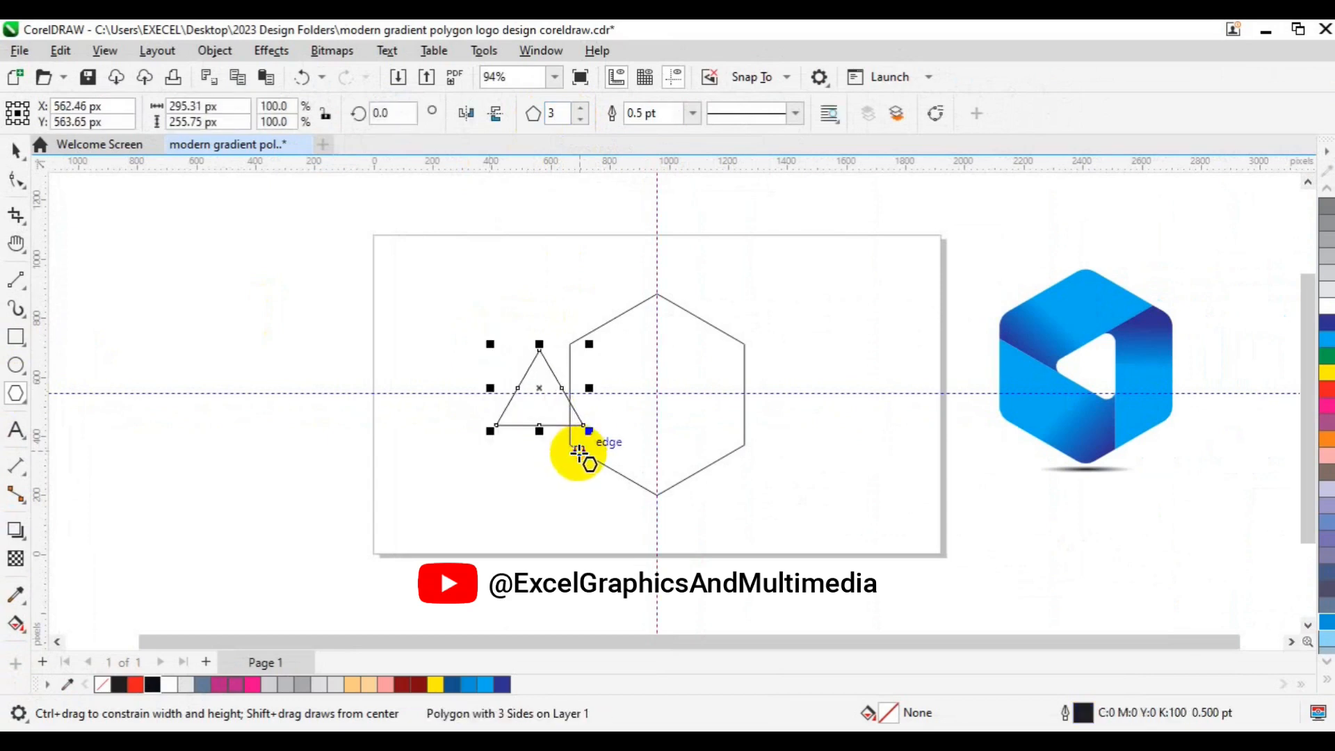
key(p)
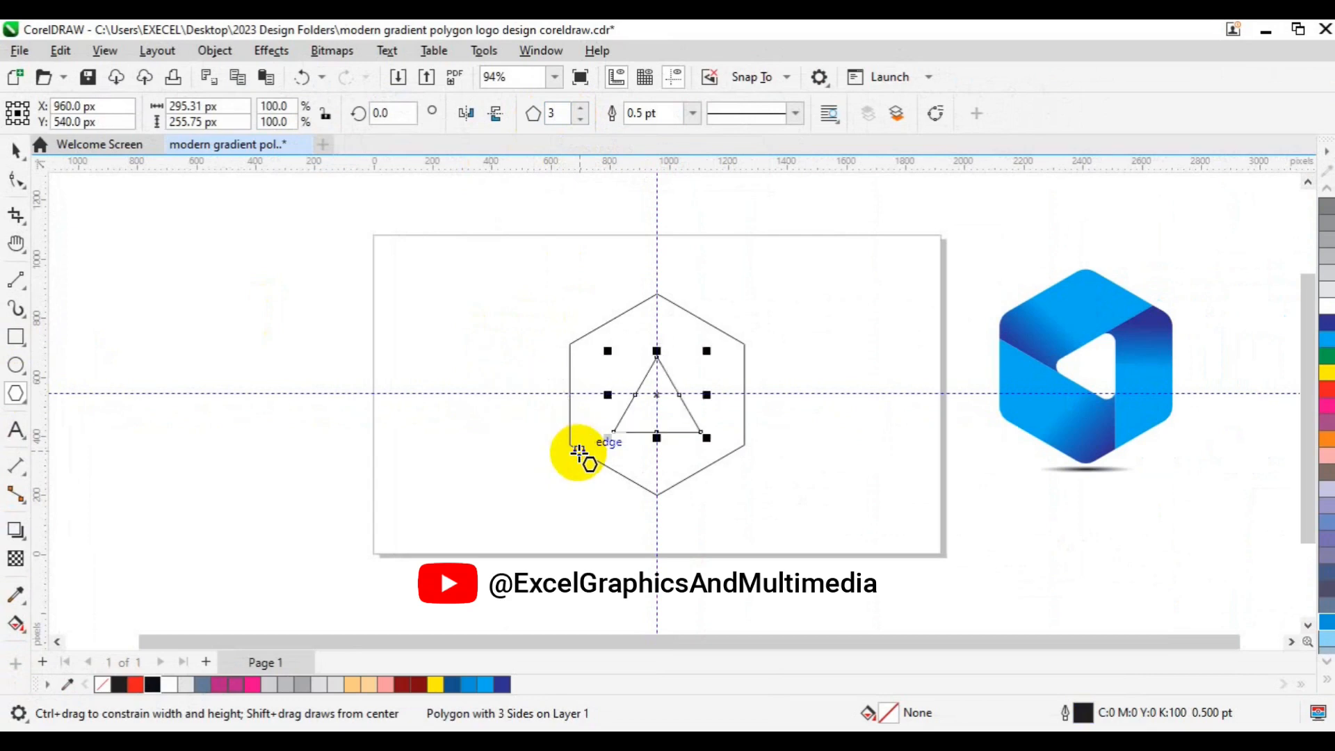
key(space)
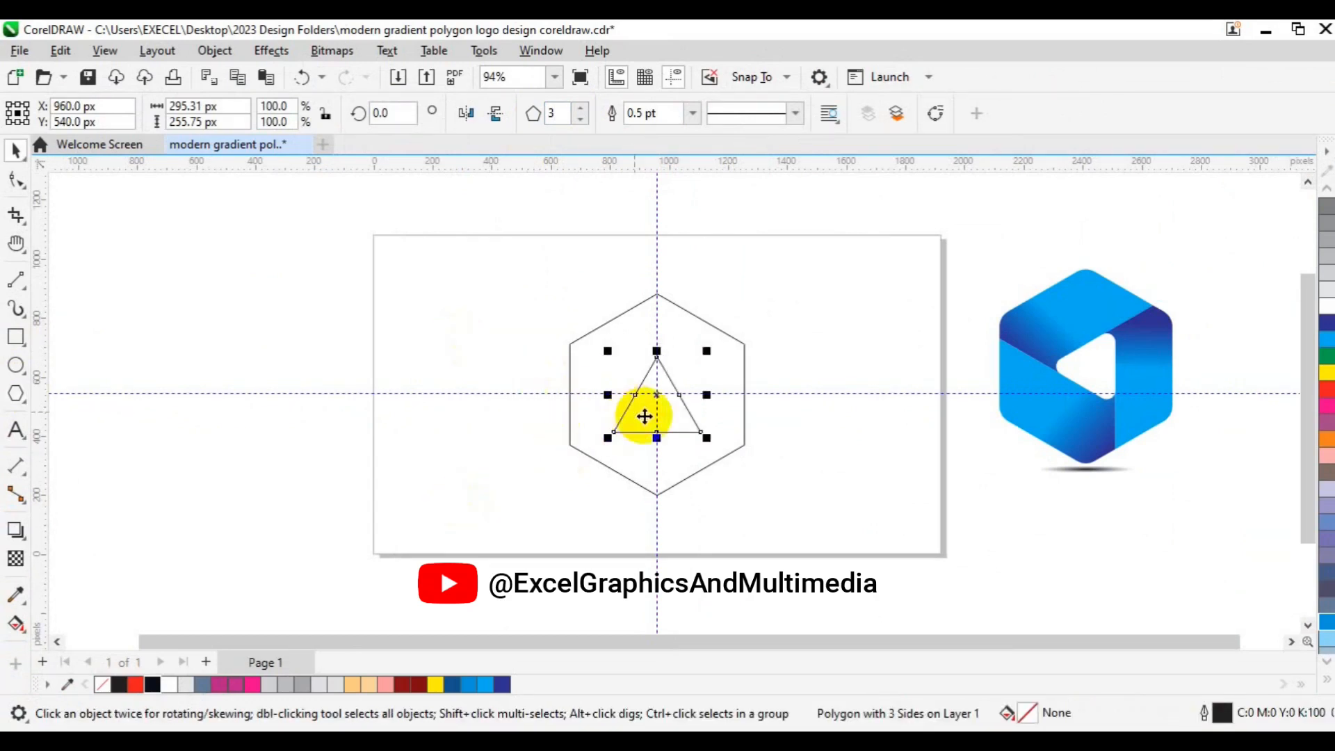
Set the triangle's rotation angle to 90 degrees.
click(636, 402)
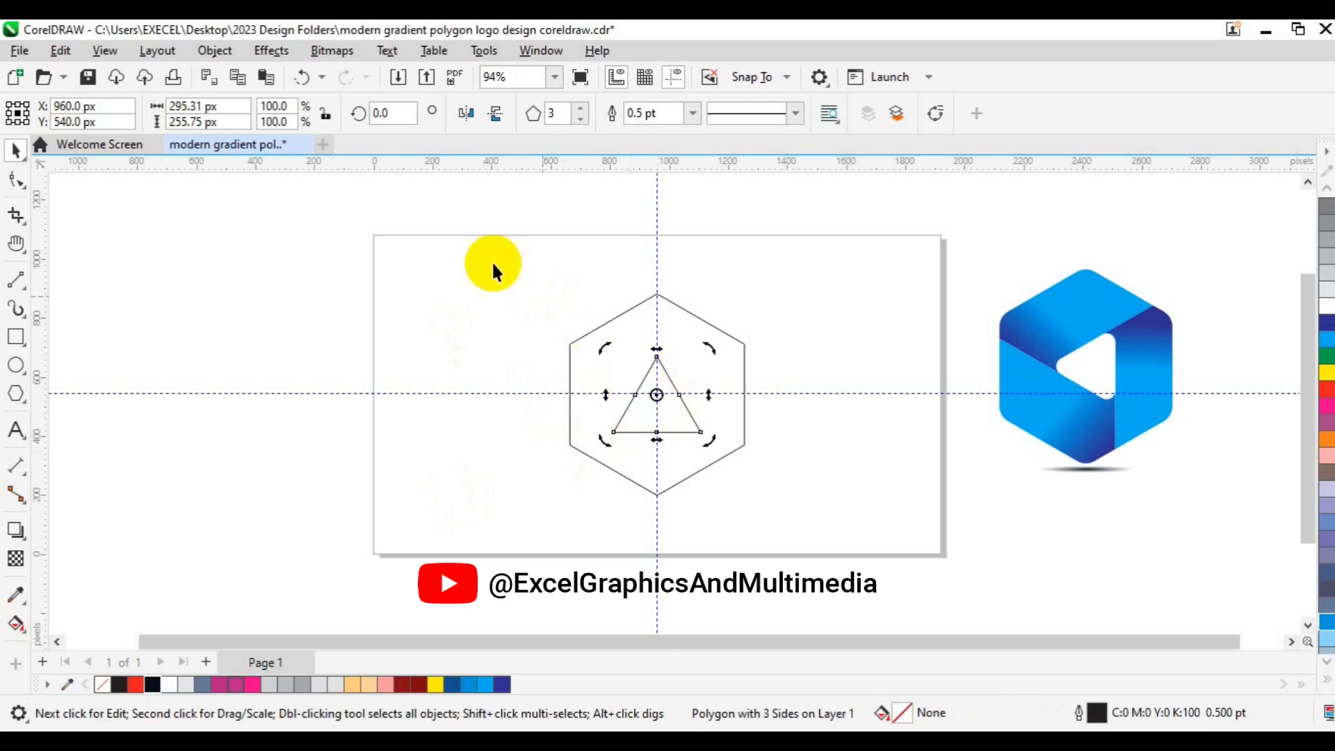
click(400, 118)
double_click(402, 119)
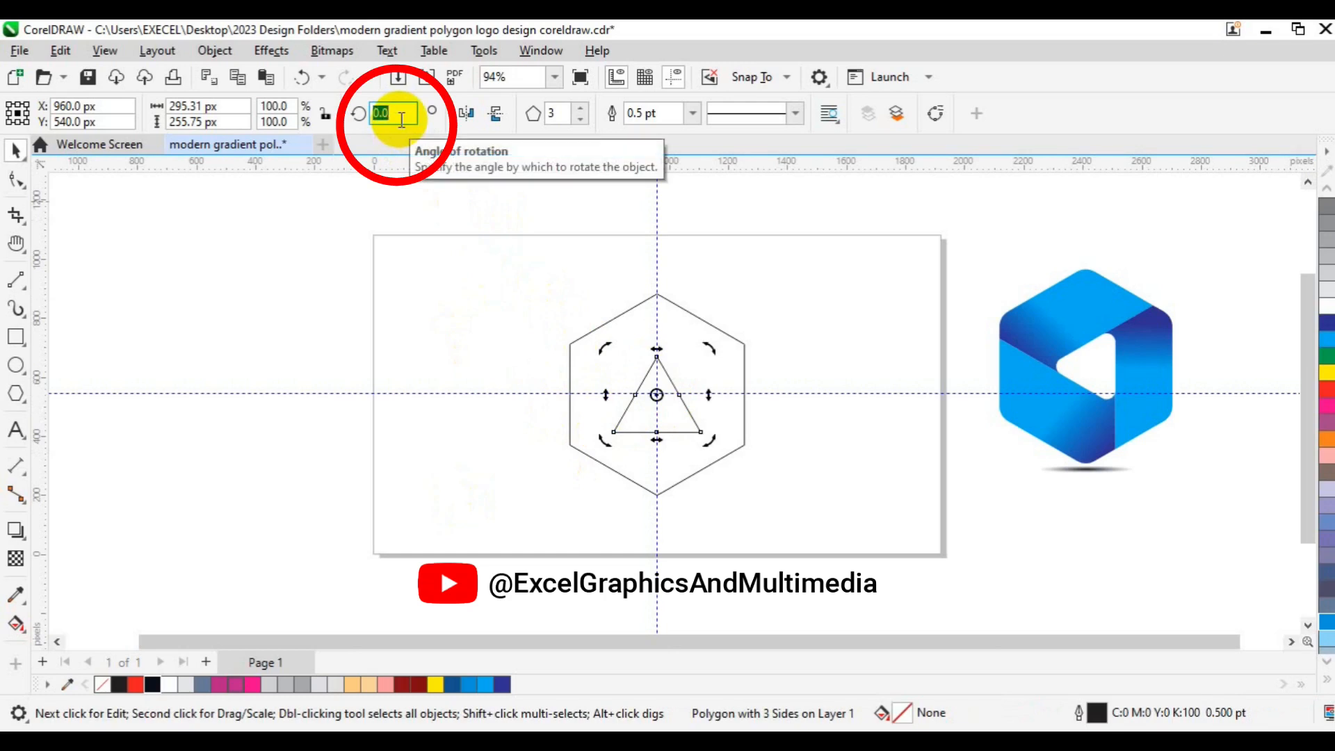
text(9)
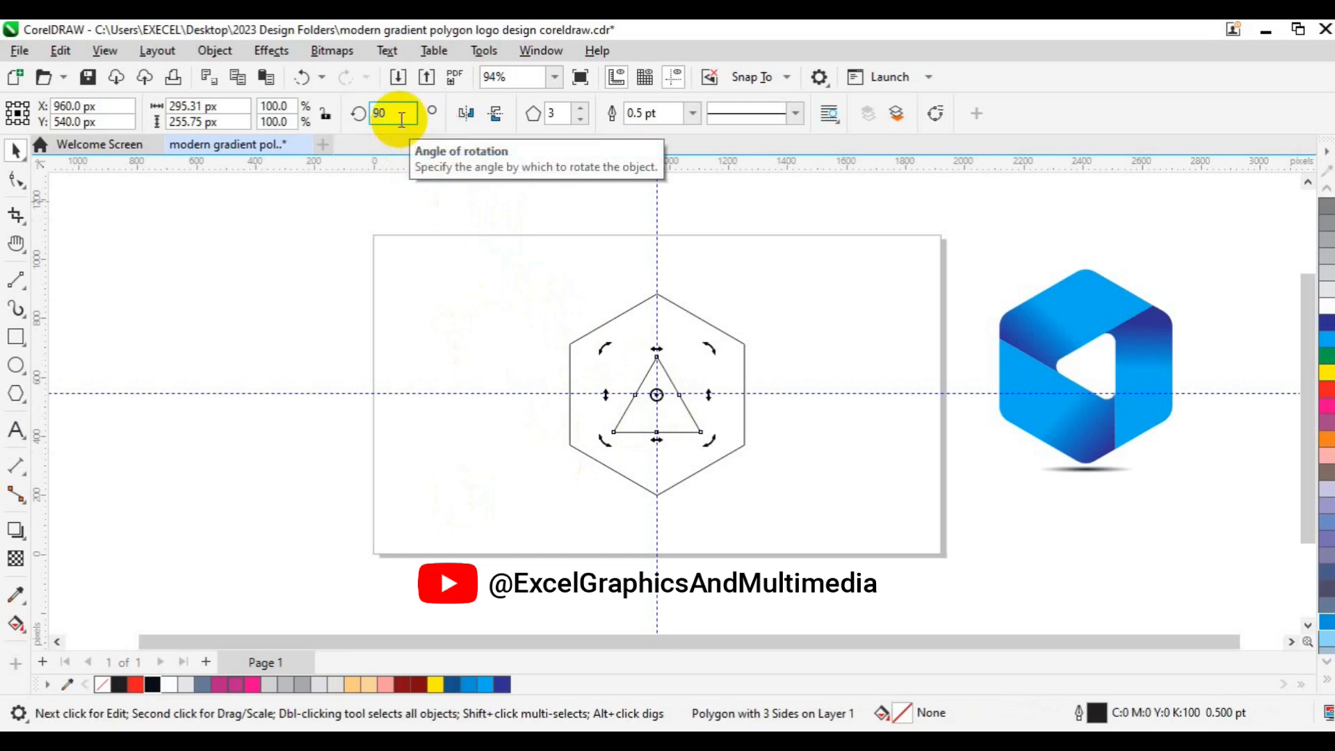
text(0)
key(Return)
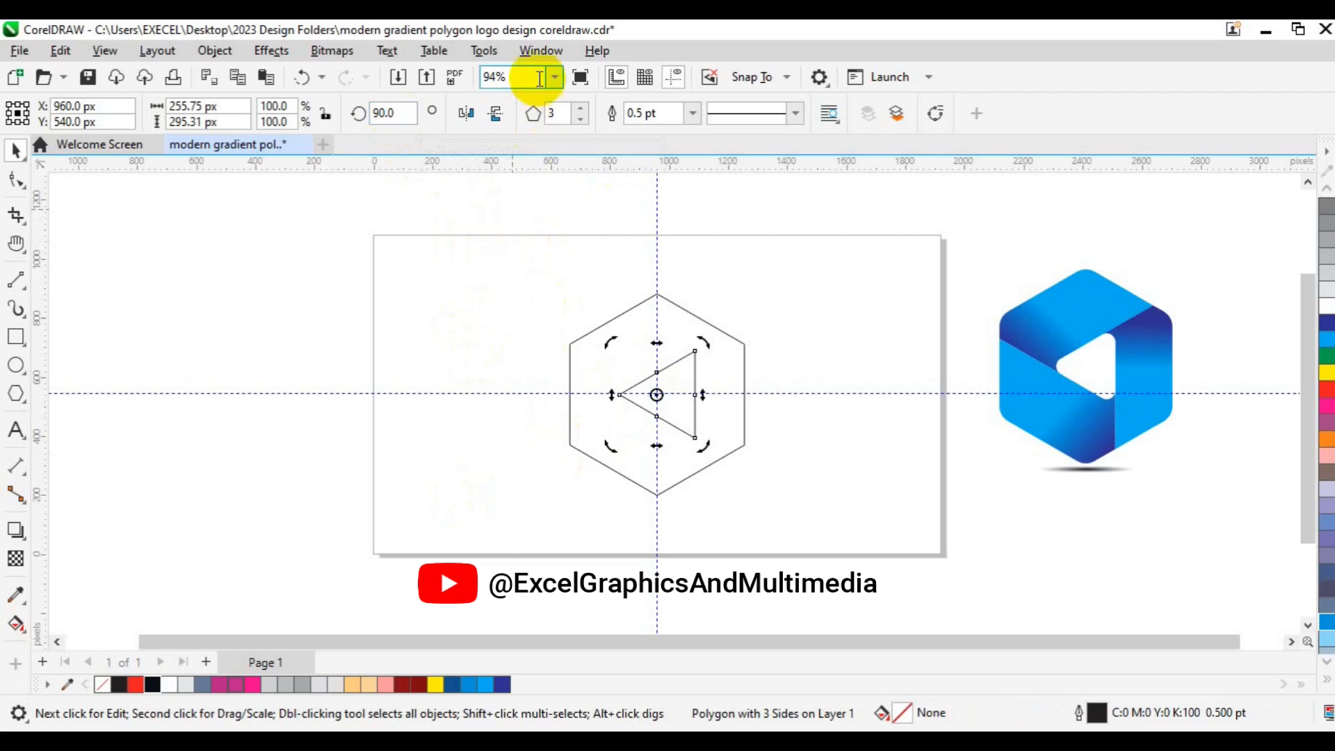
Round the triangle's corners with a 30 px fillet.
click(539, 53)
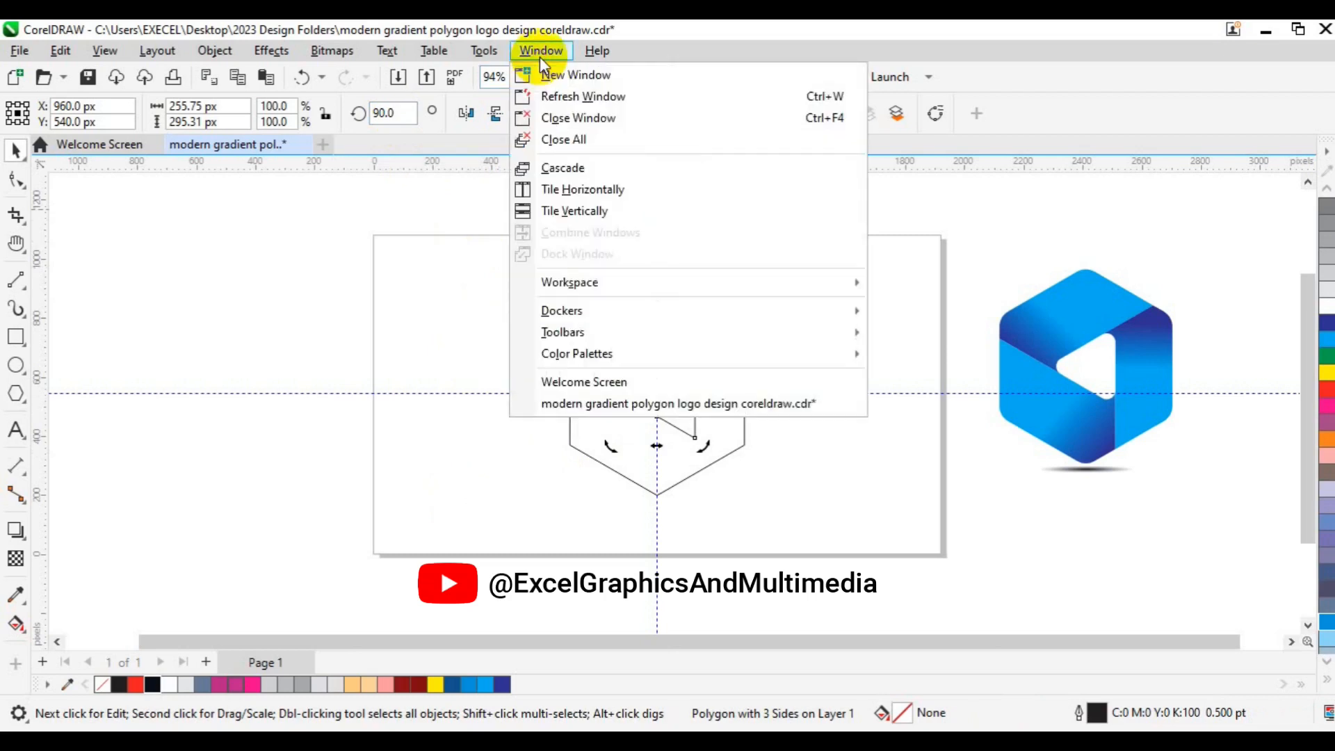
mouse_move(604, 312)
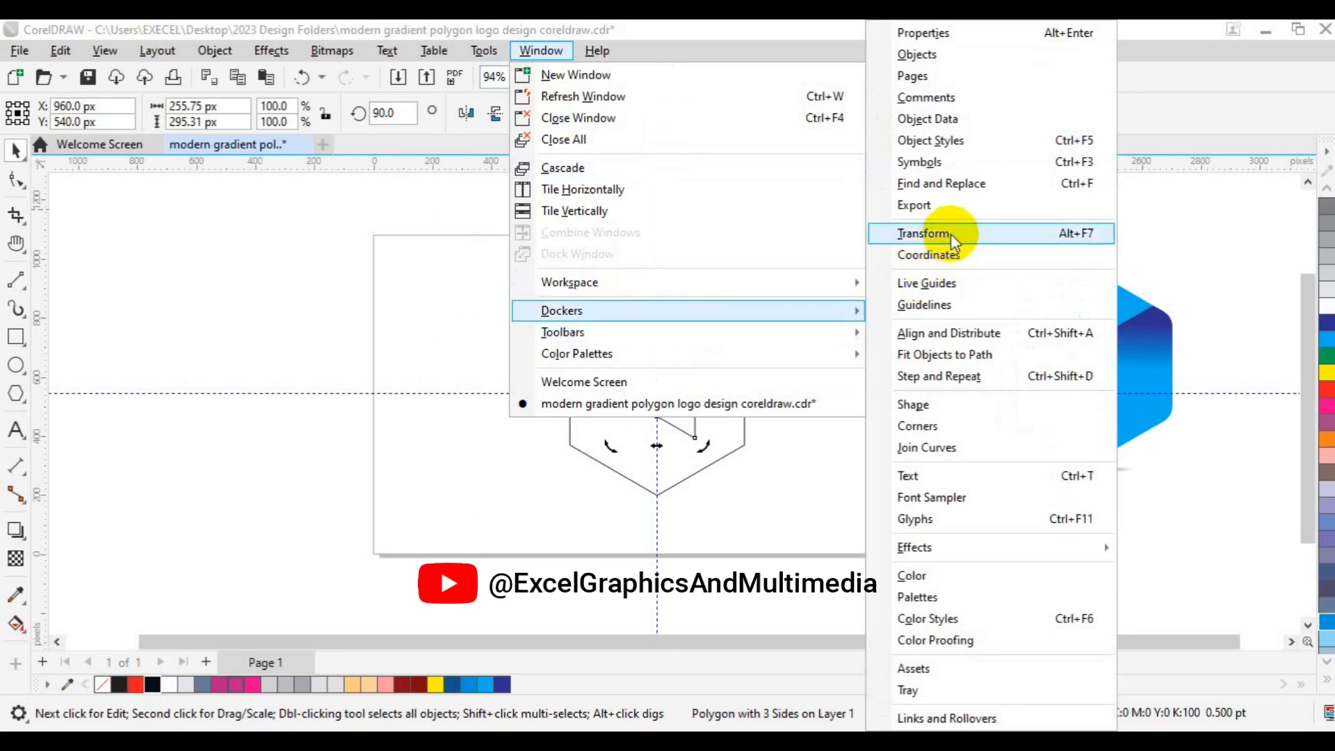
click(962, 426)
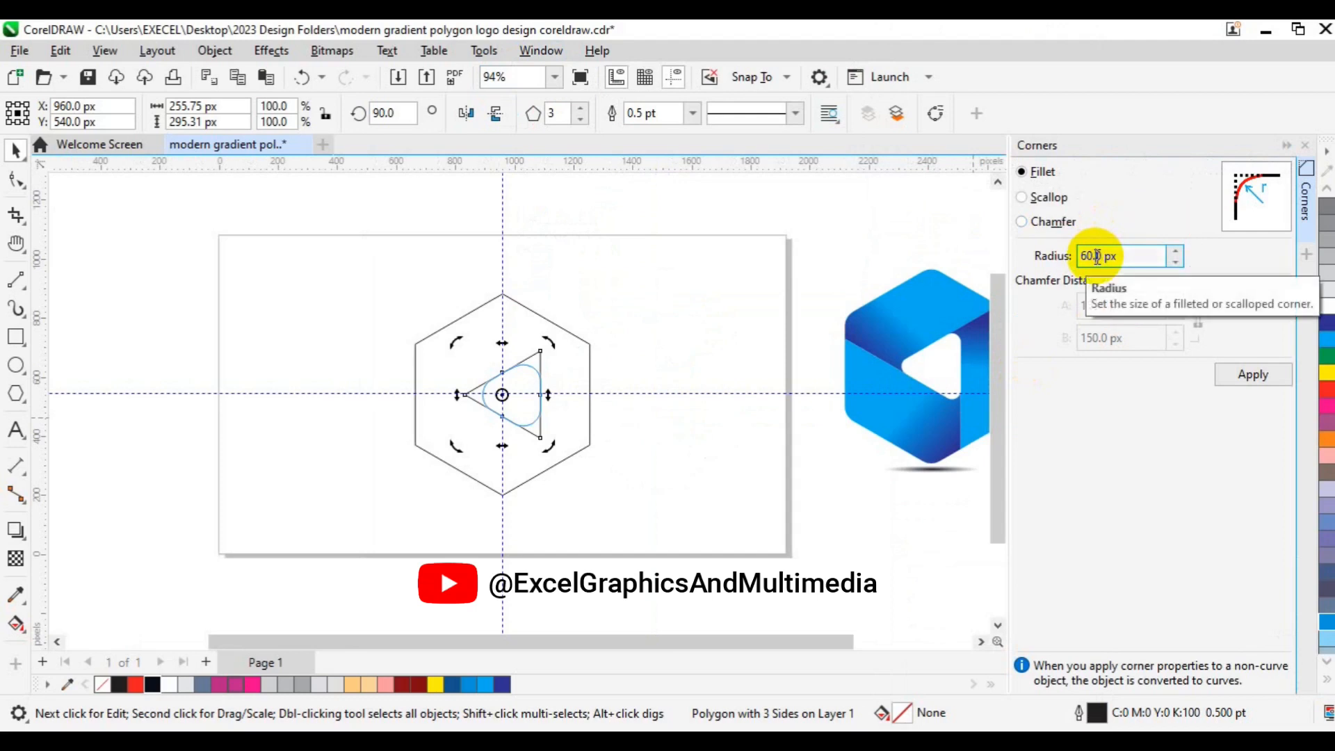
double_click(1097, 257)
text(30)
click(1254, 379)
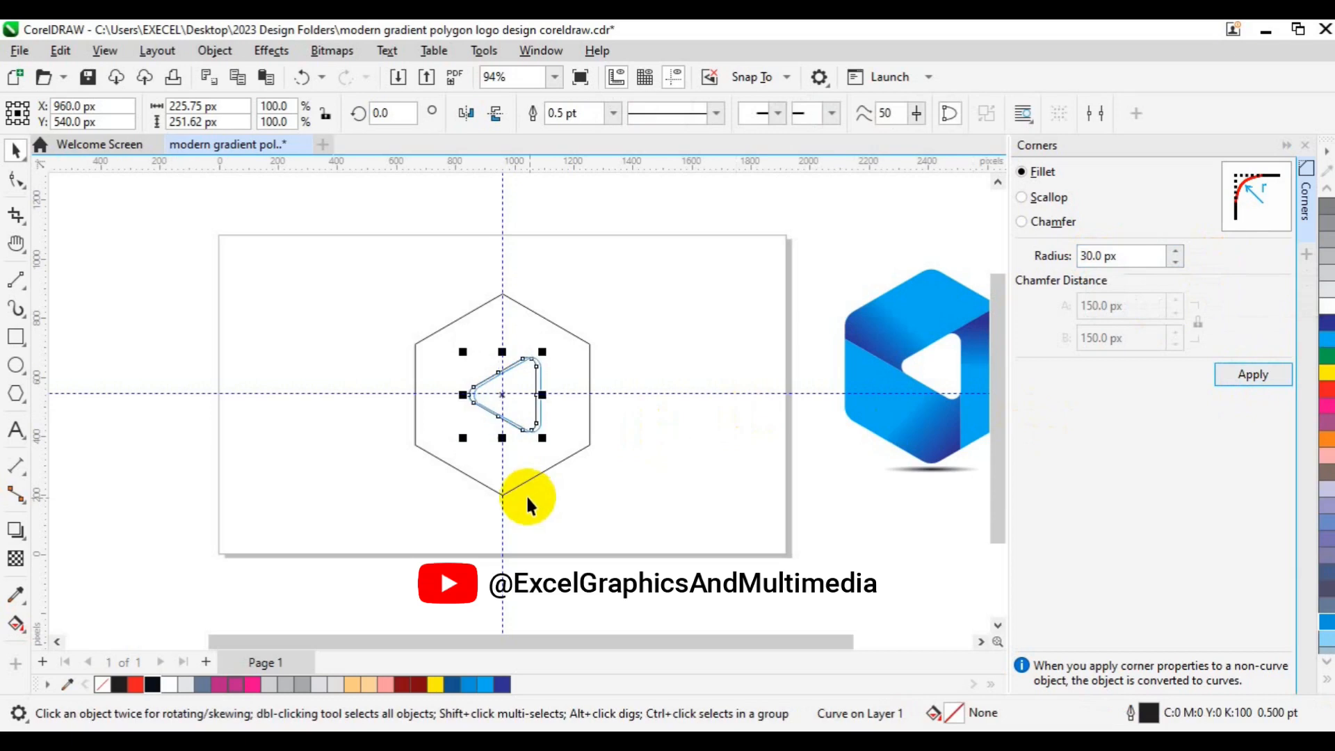
click(426, 444)
click(550, 456)
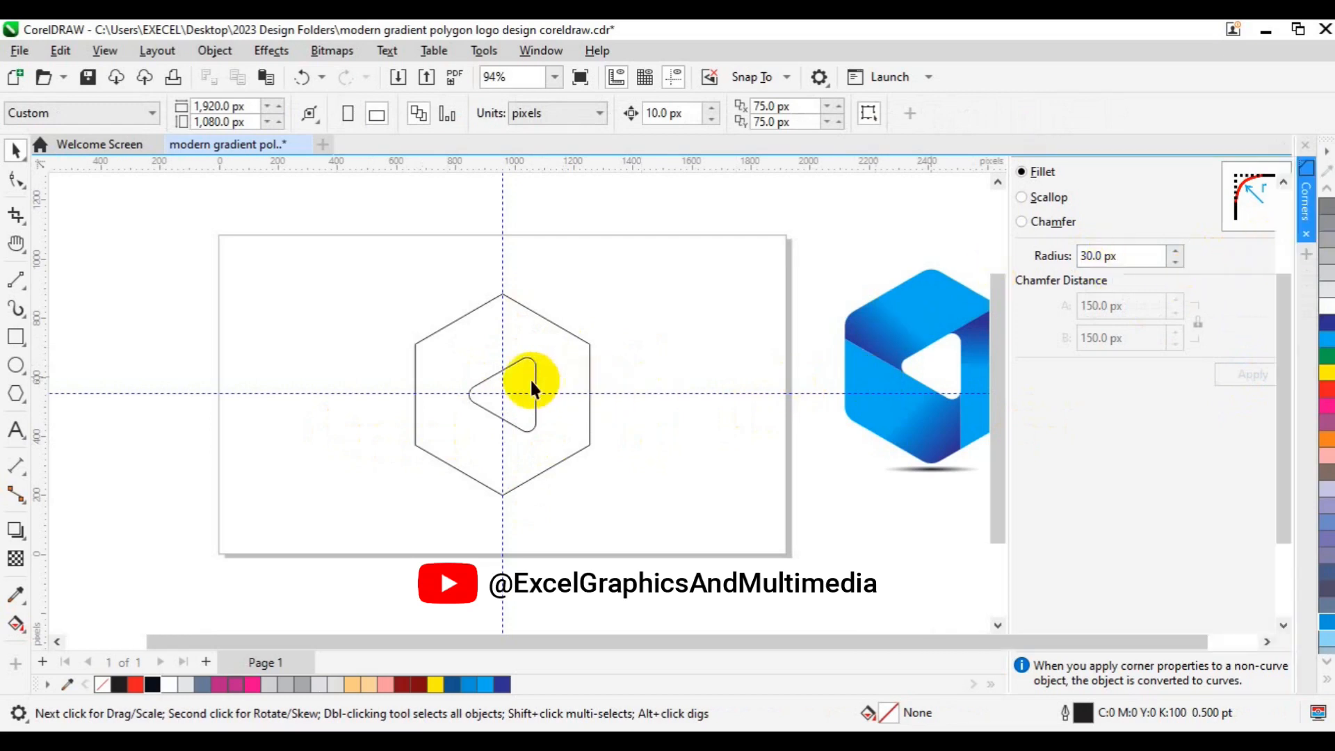
Round the outer hexagon's corners with a 60 px fillet.
click(679, 382)
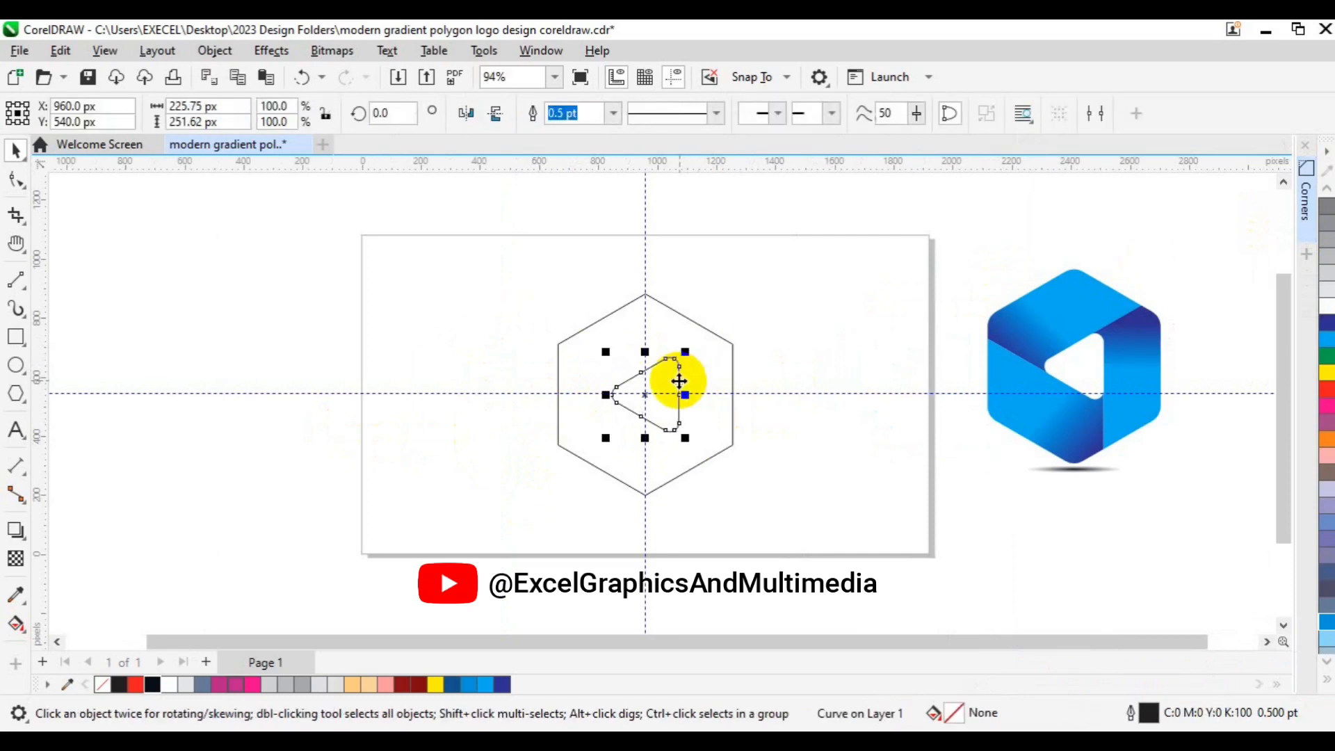
click(717, 343)
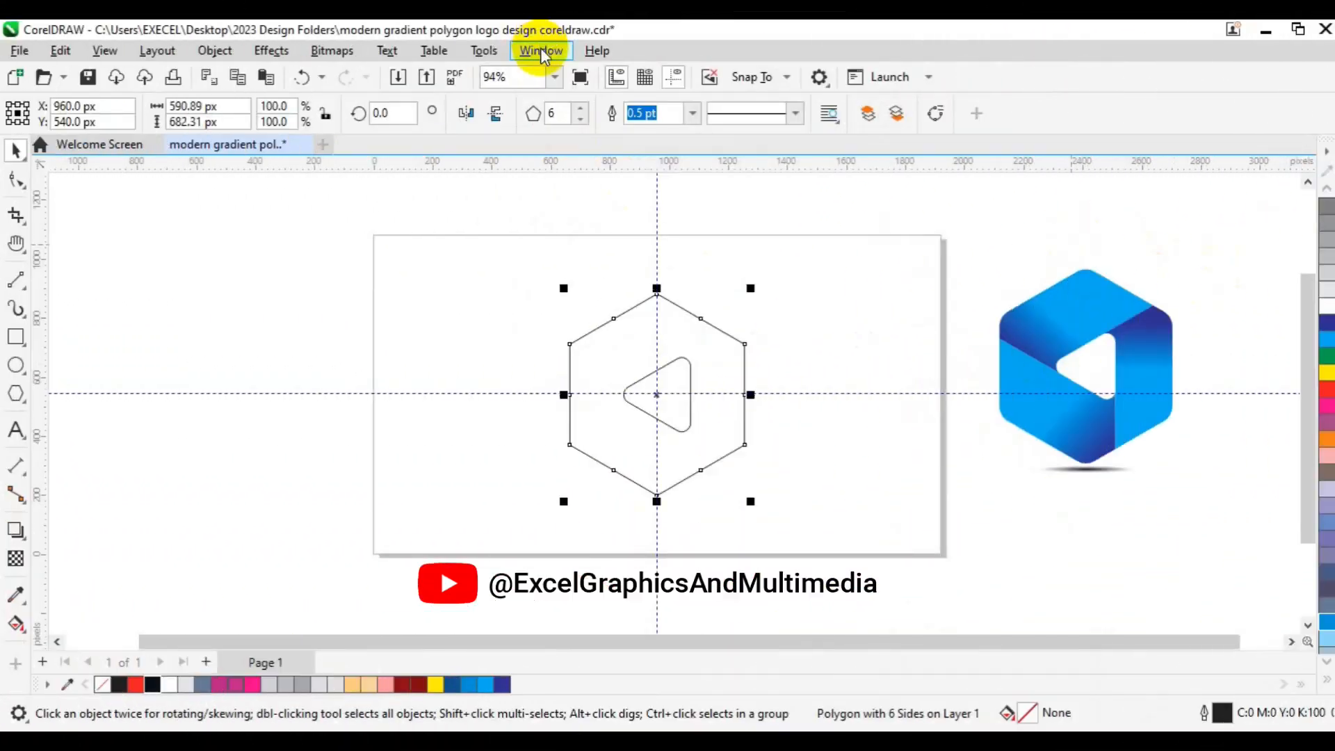
click(542, 52)
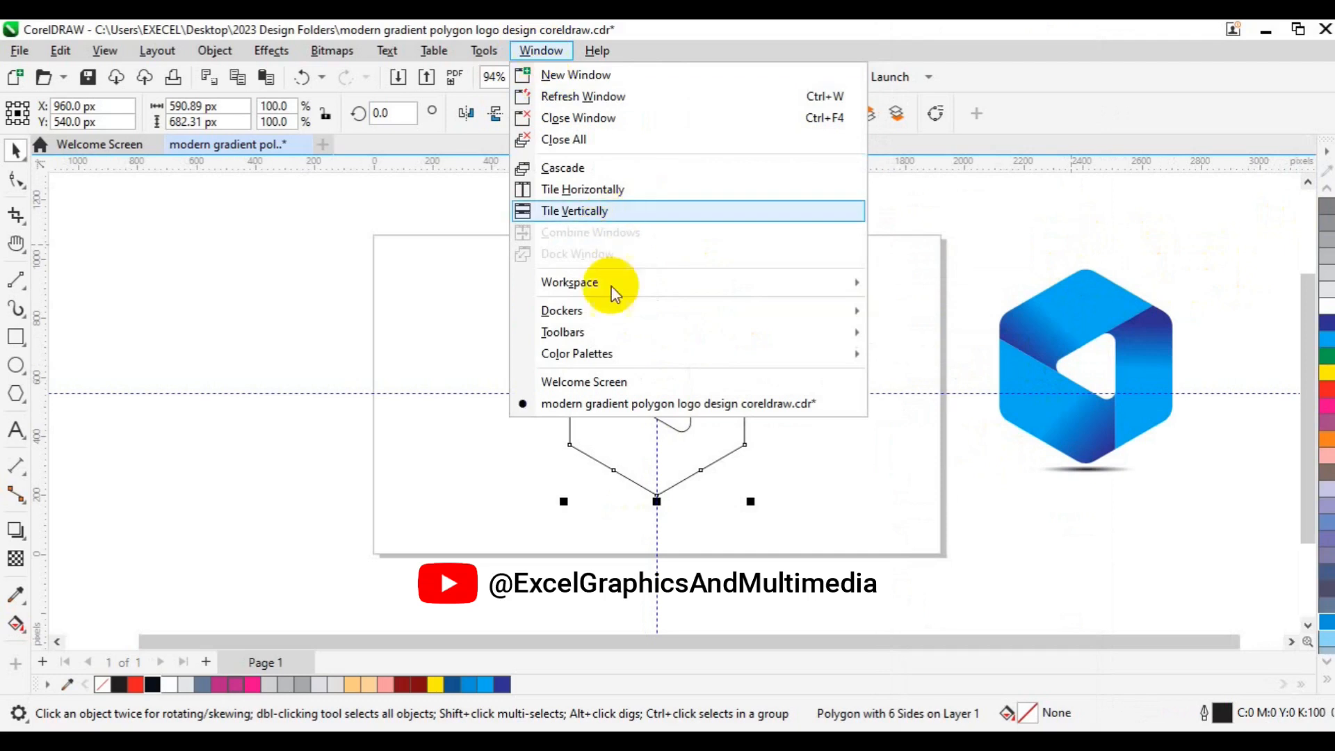
mouse_move(624, 315)
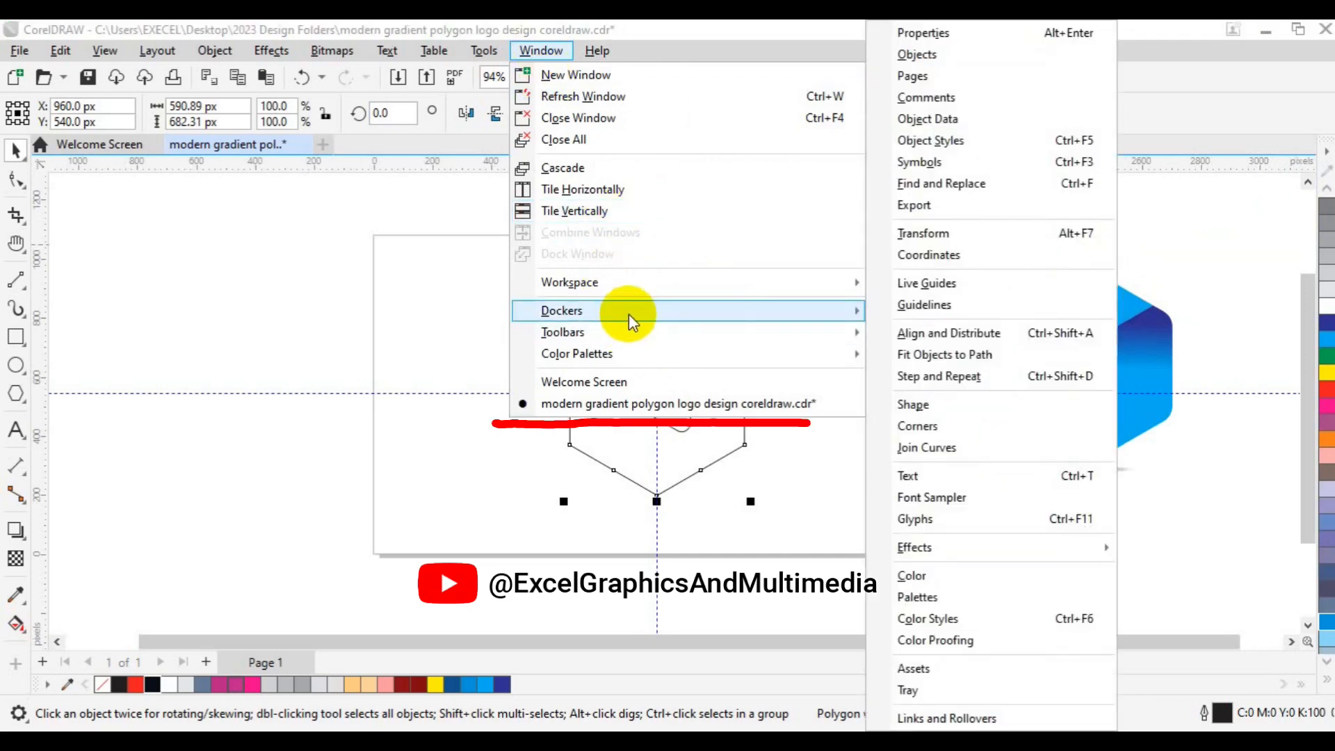
click(937, 427)
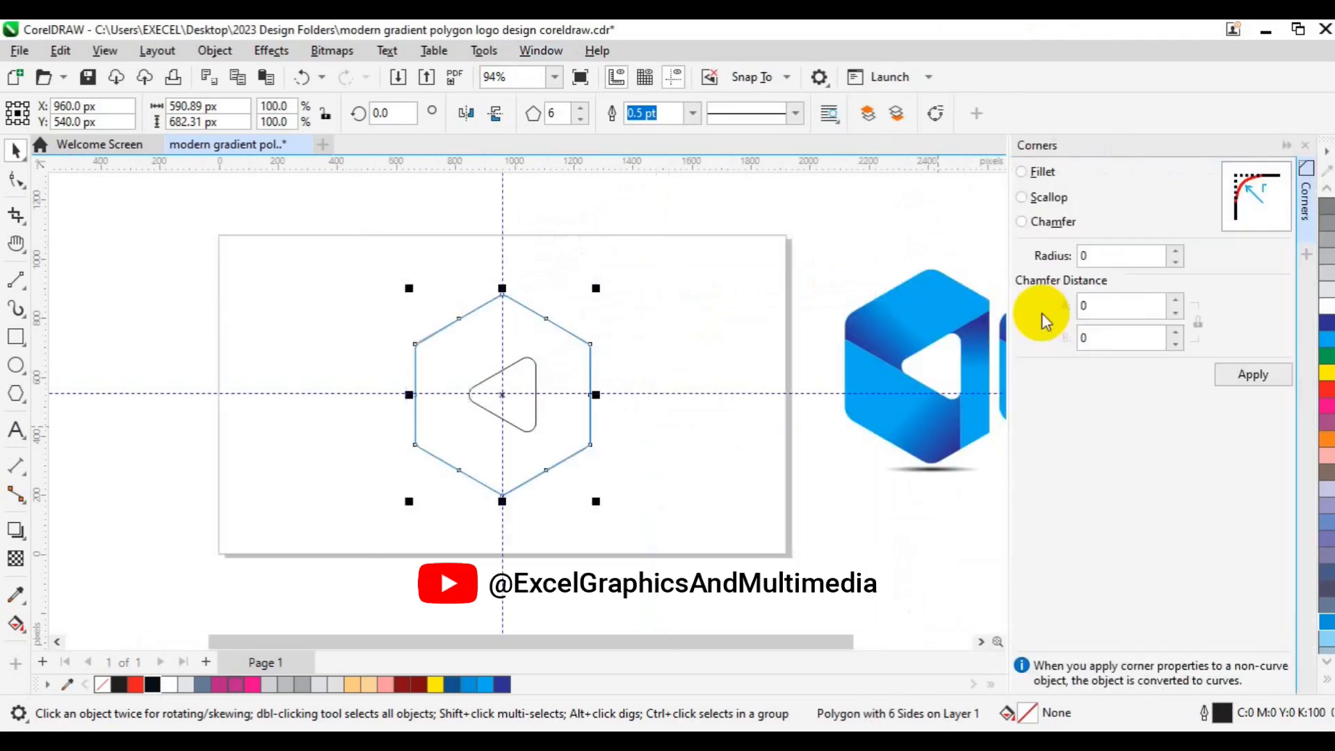
click(1098, 257)
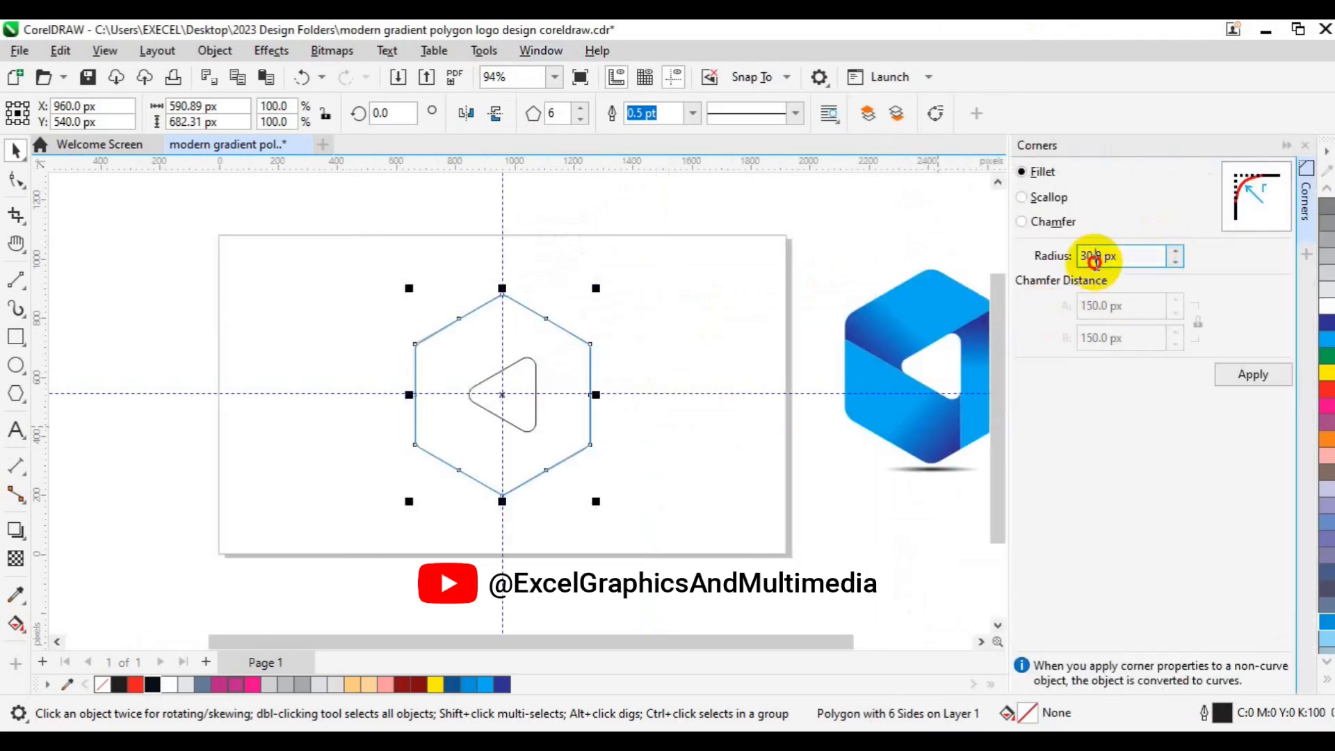
double_click(1097, 255)
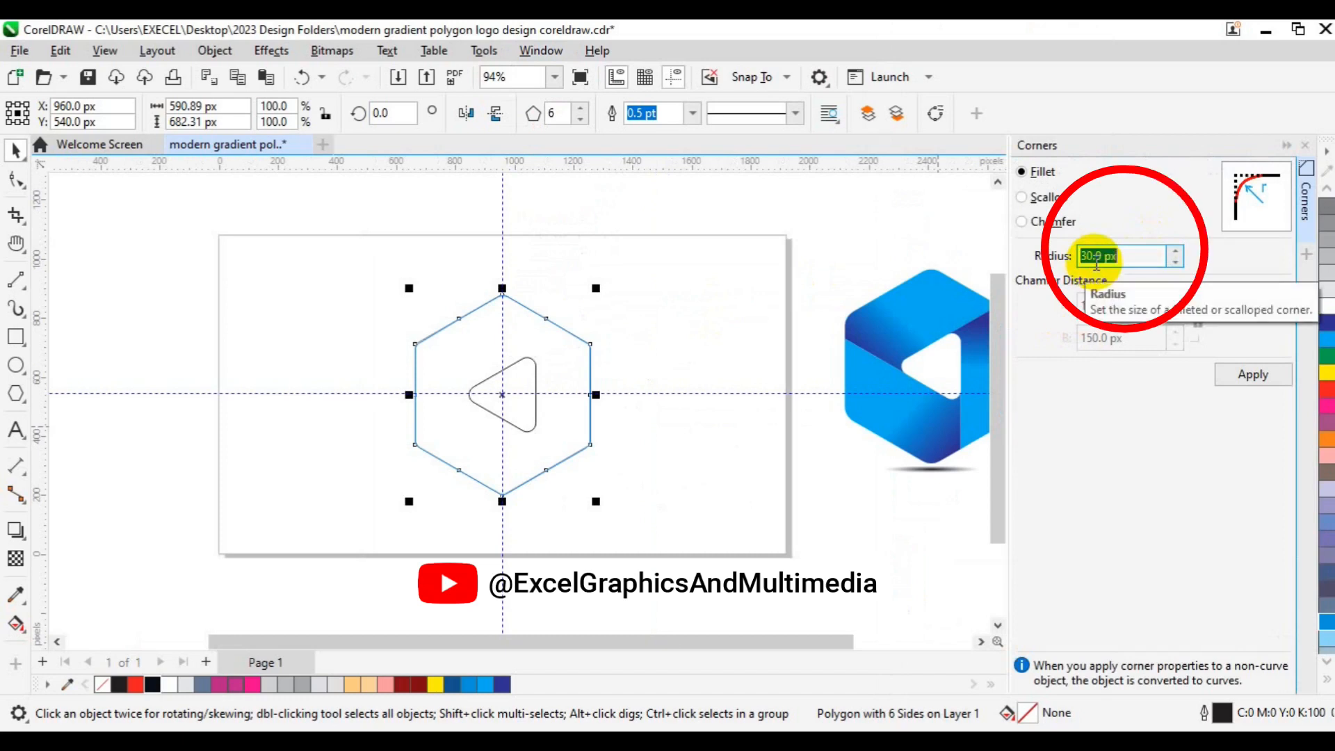
text(60)
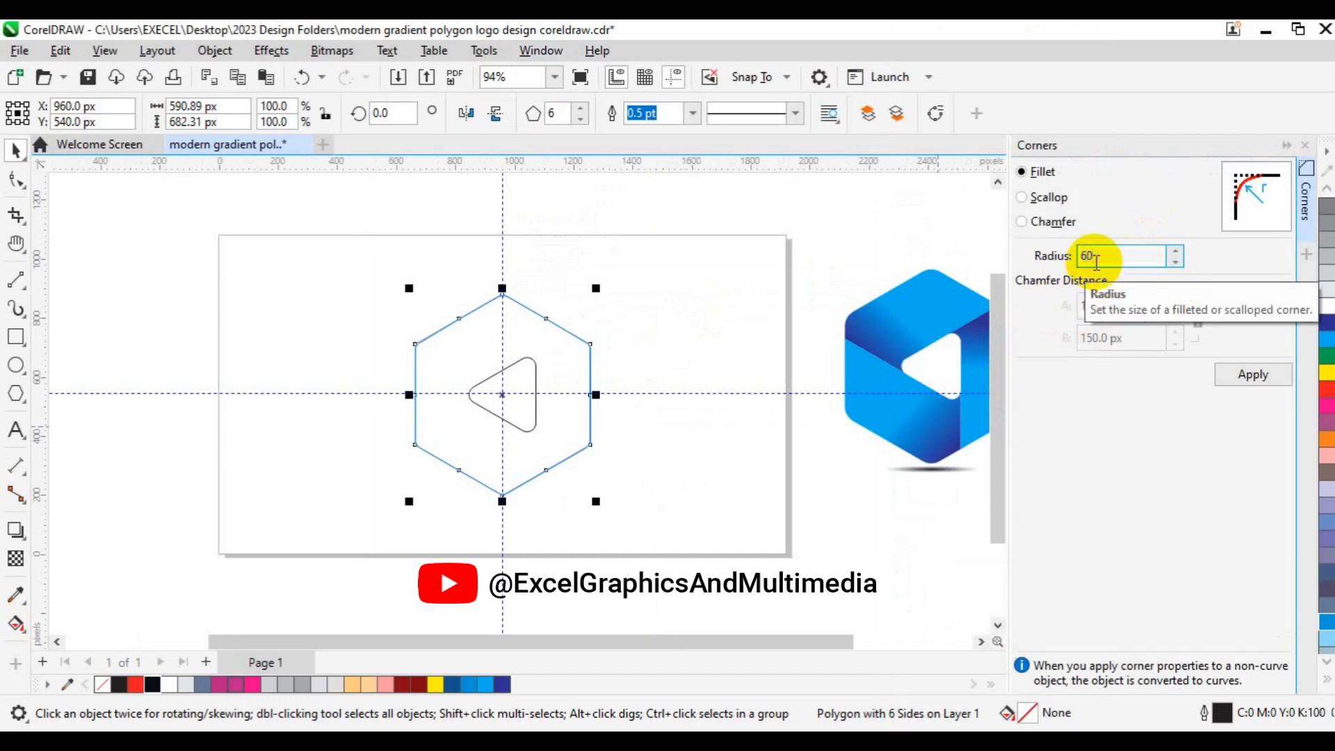
click(1242, 376)
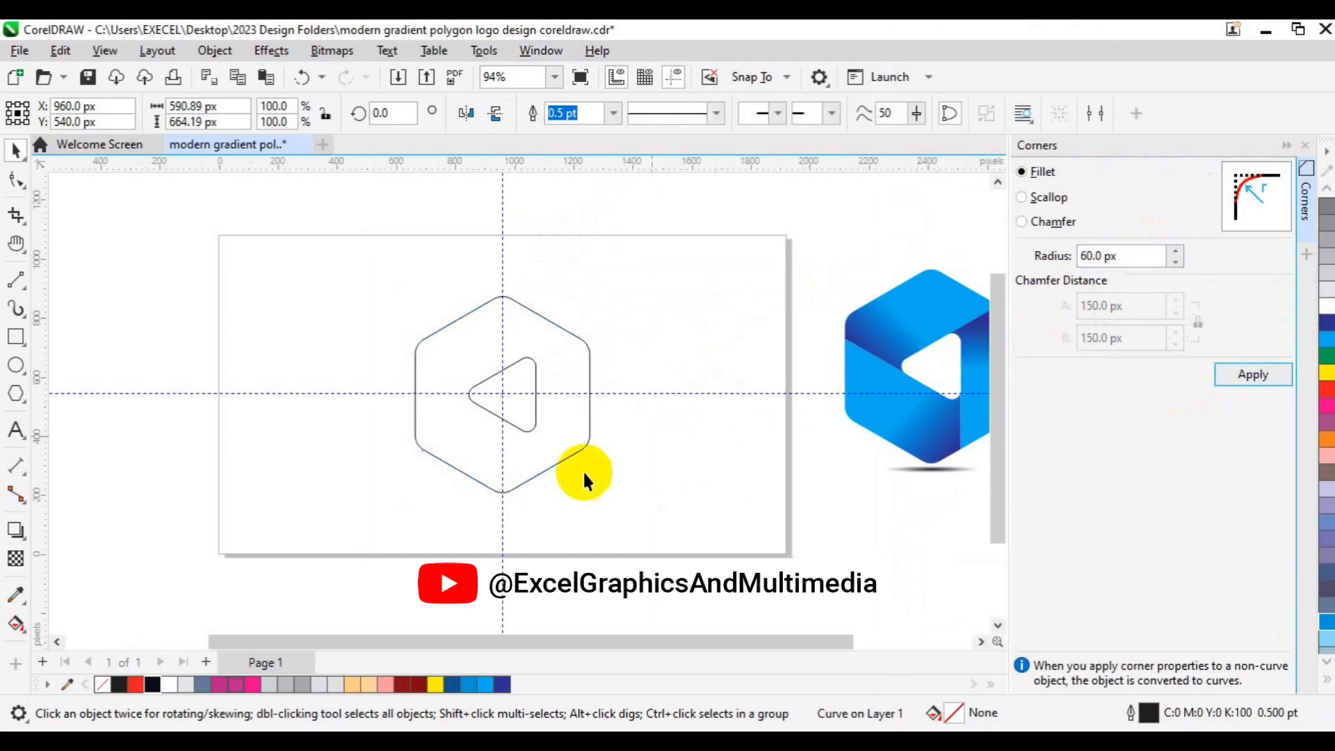
Draw a straight line about 384 px long at 30 degrees from the midpoint of the triangle's upper edge past the hexagon's outline.
click(658, 342)
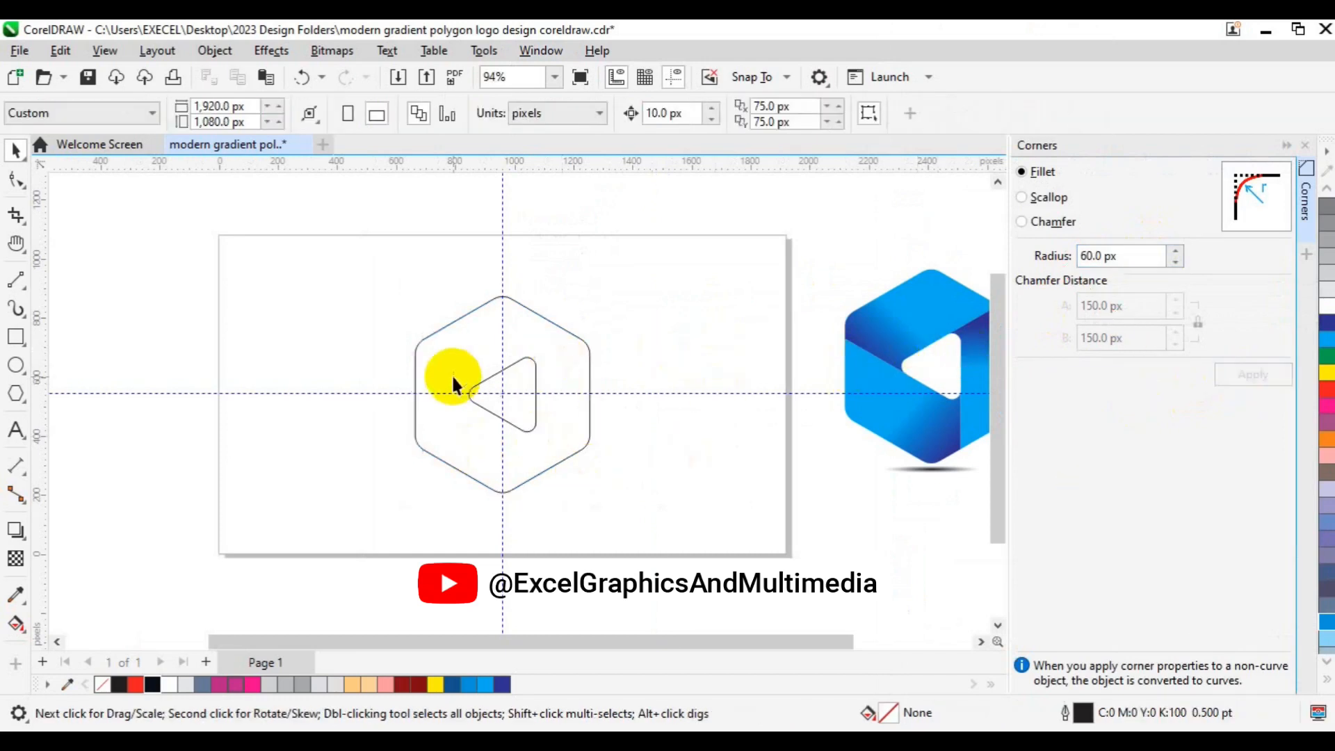
click(1306, 233)
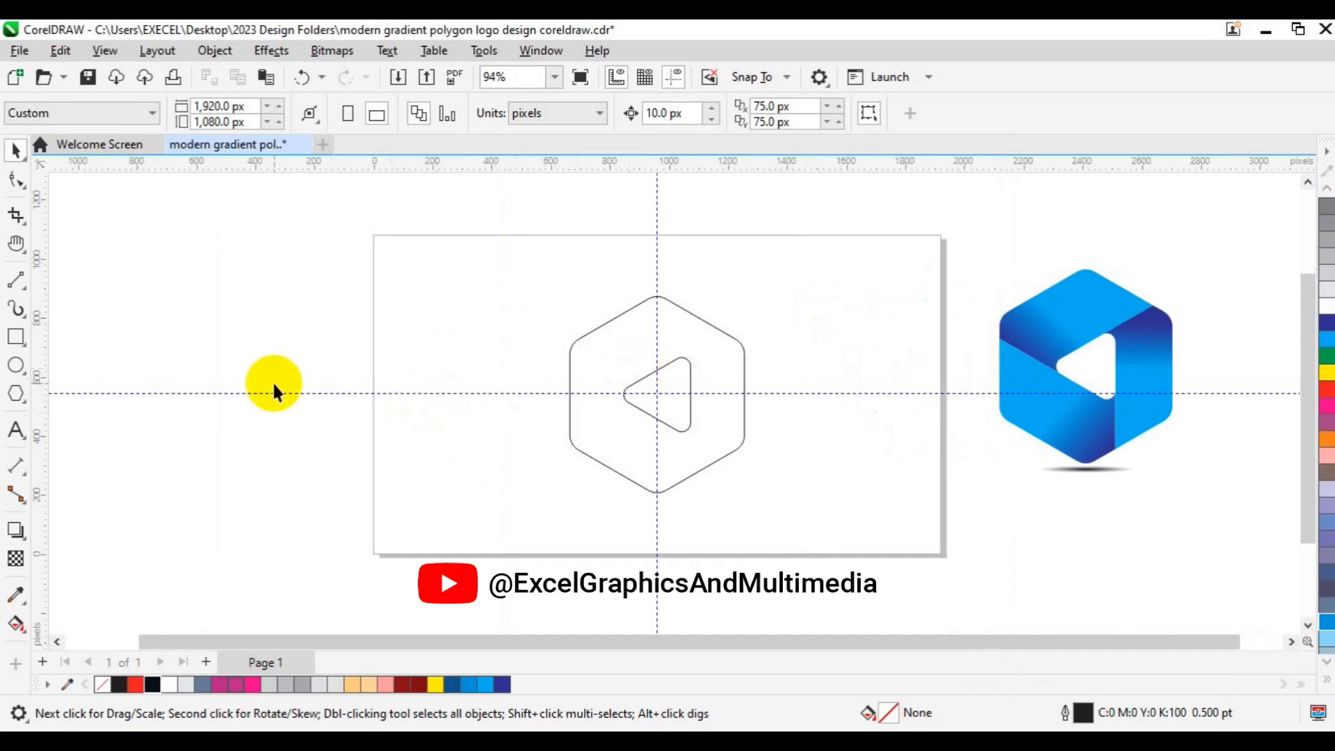
scroll(274, 390, up, 2)
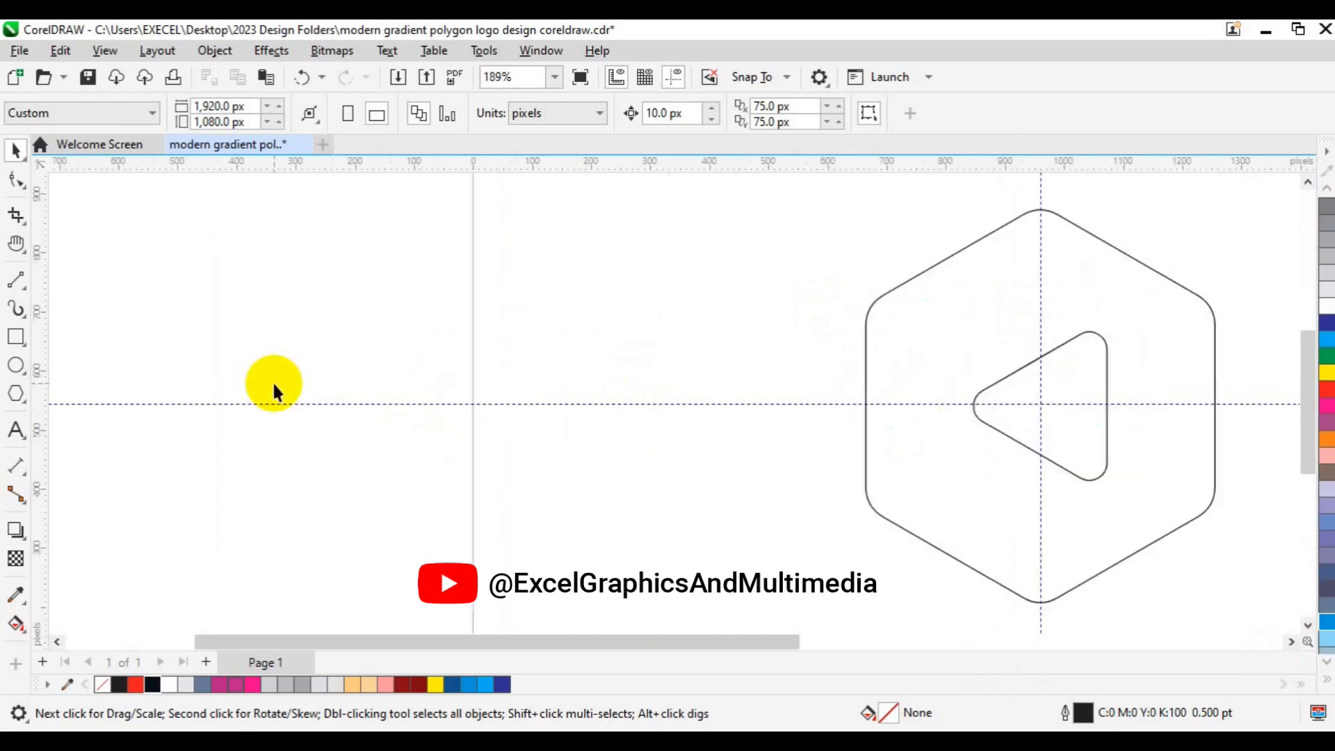
key(h)
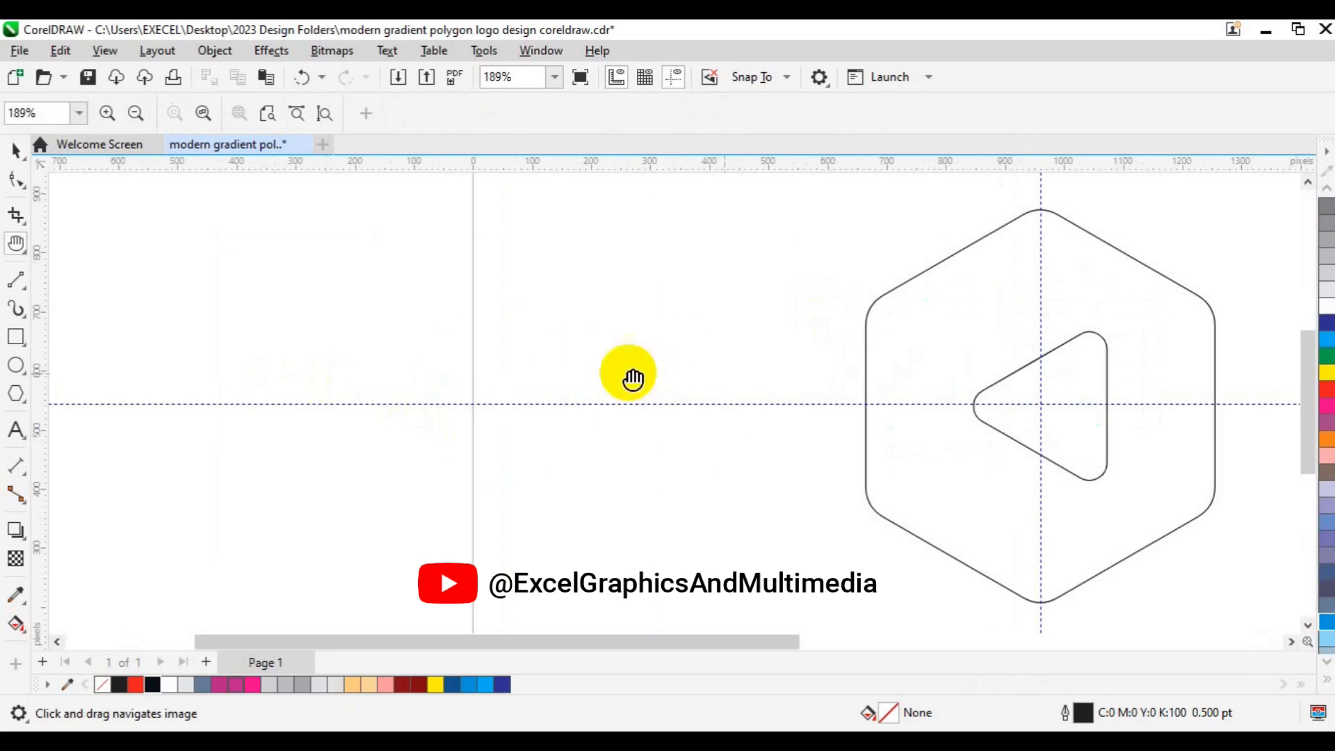
mouse_move(1151, 405)
mouse_down()
mouse_move(956, 462)
mouse_move(885, 417)
mouse_move(766, 415)
mouse_up()
key(space)
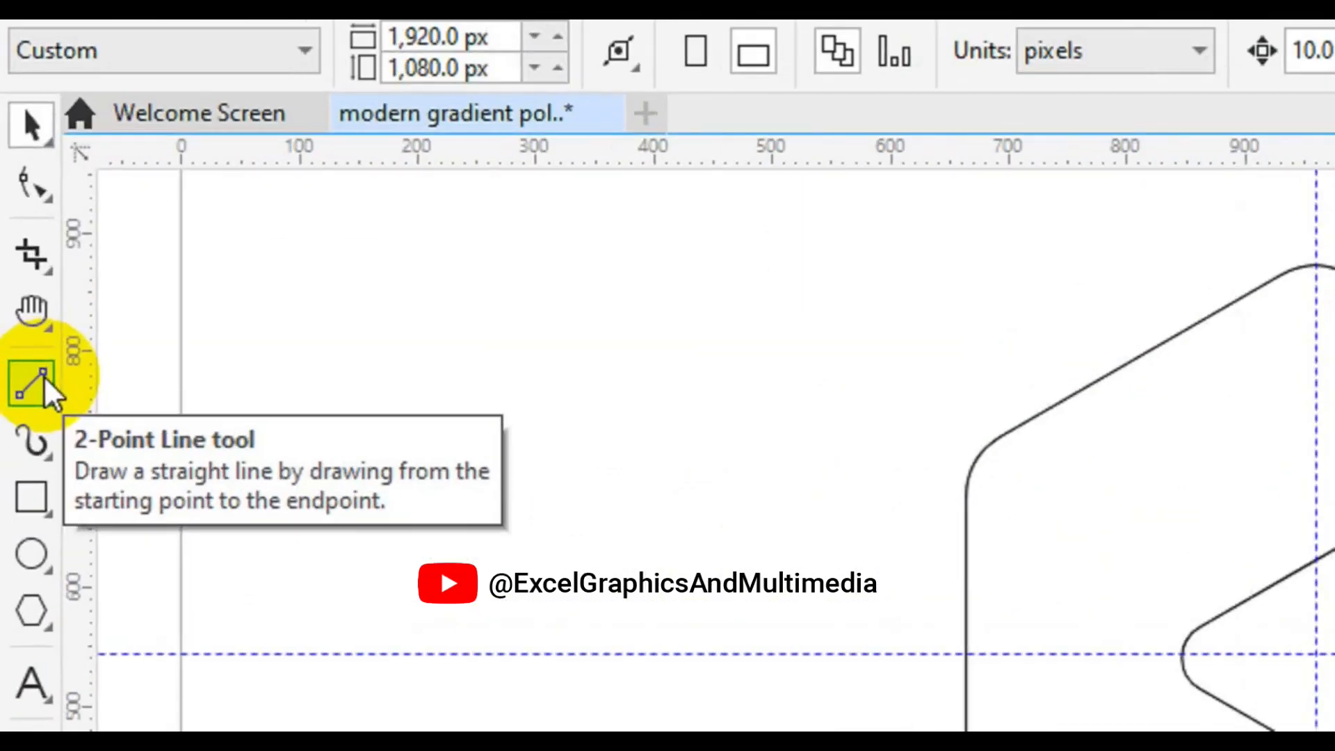
click(44, 389)
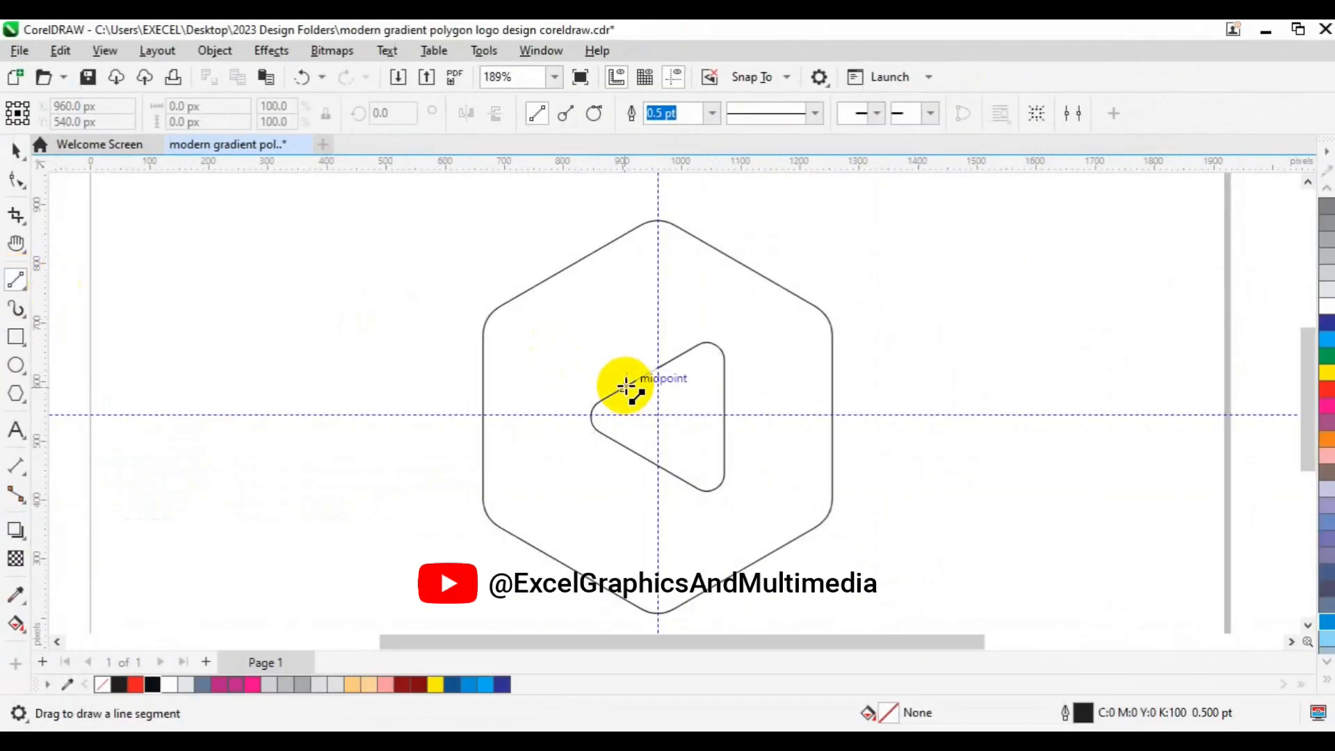
drag(624, 388, 828, 289)
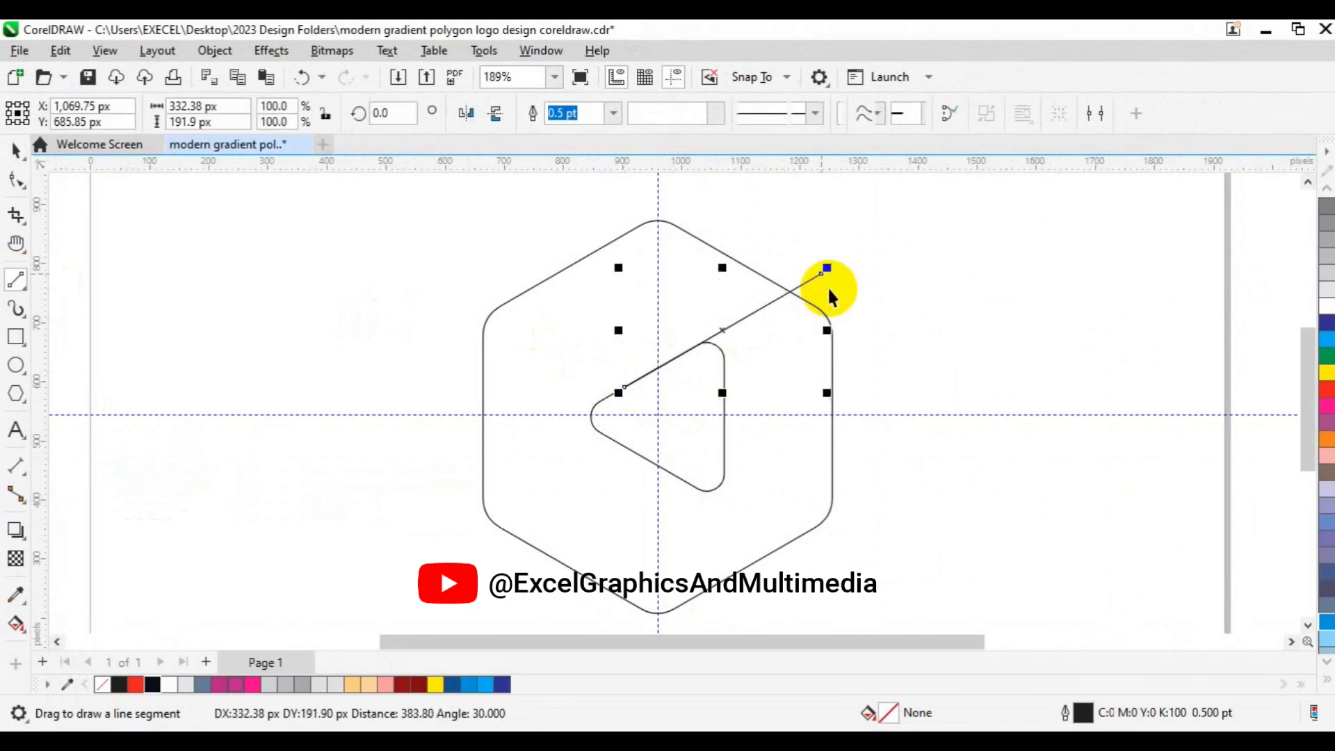
key(space)
Move the line's rotation centre to the intersection of the guidelines and rotate it by 120 degrees with 3 copies.
click(724, 332)
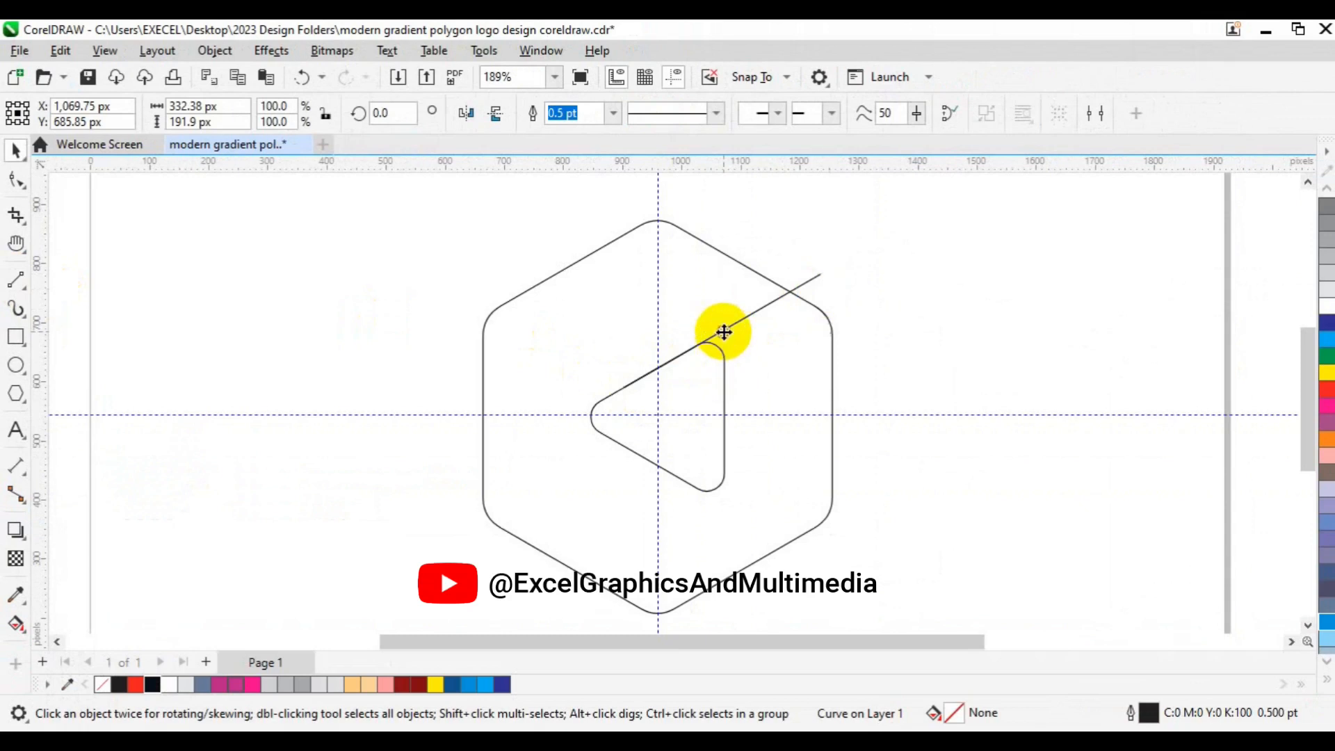
drag(725, 329, 656, 414)
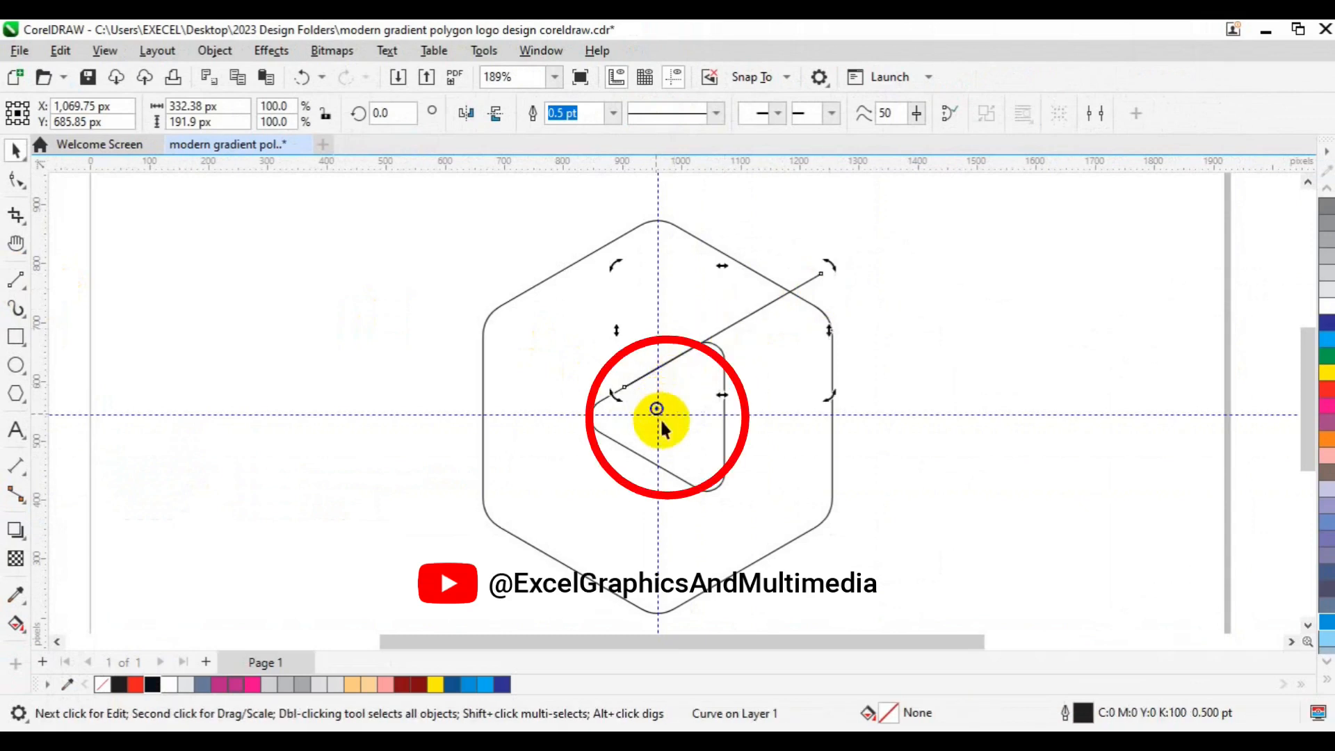
click(553, 52)
mouse_move(617, 311)
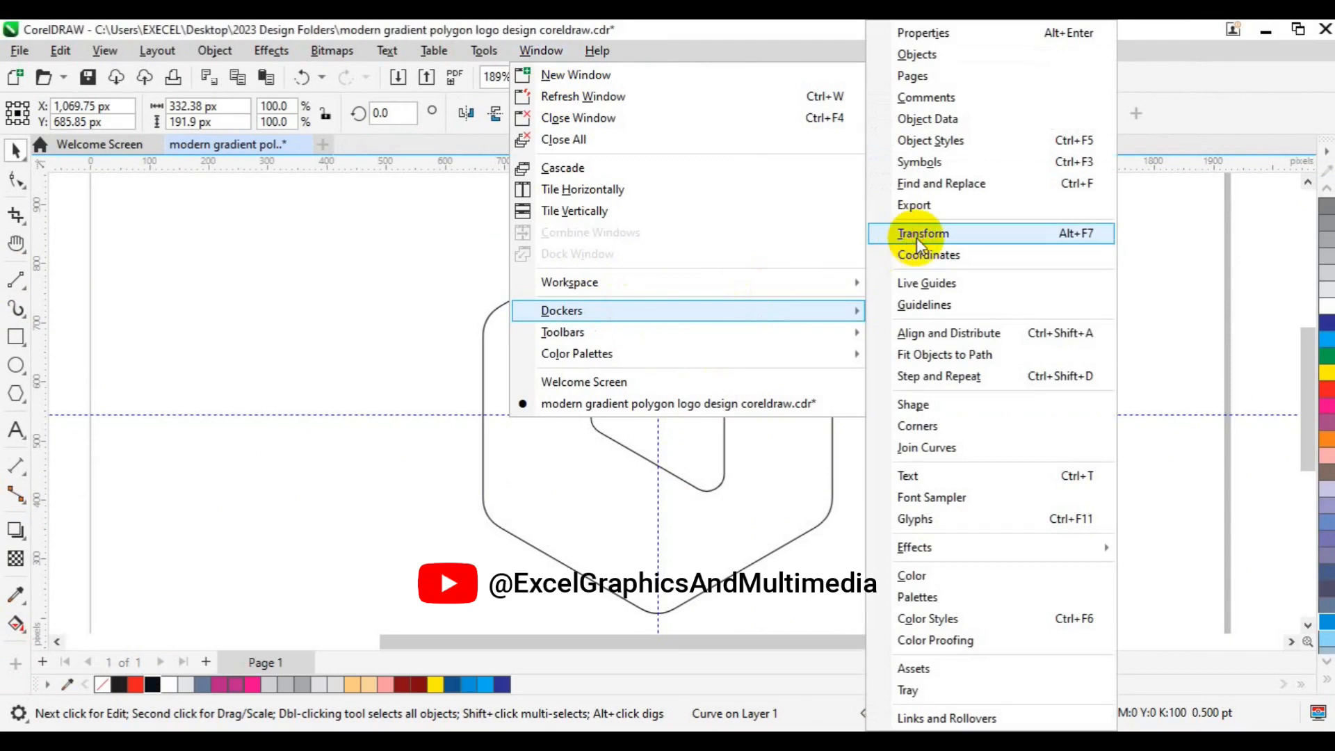
click(918, 240)
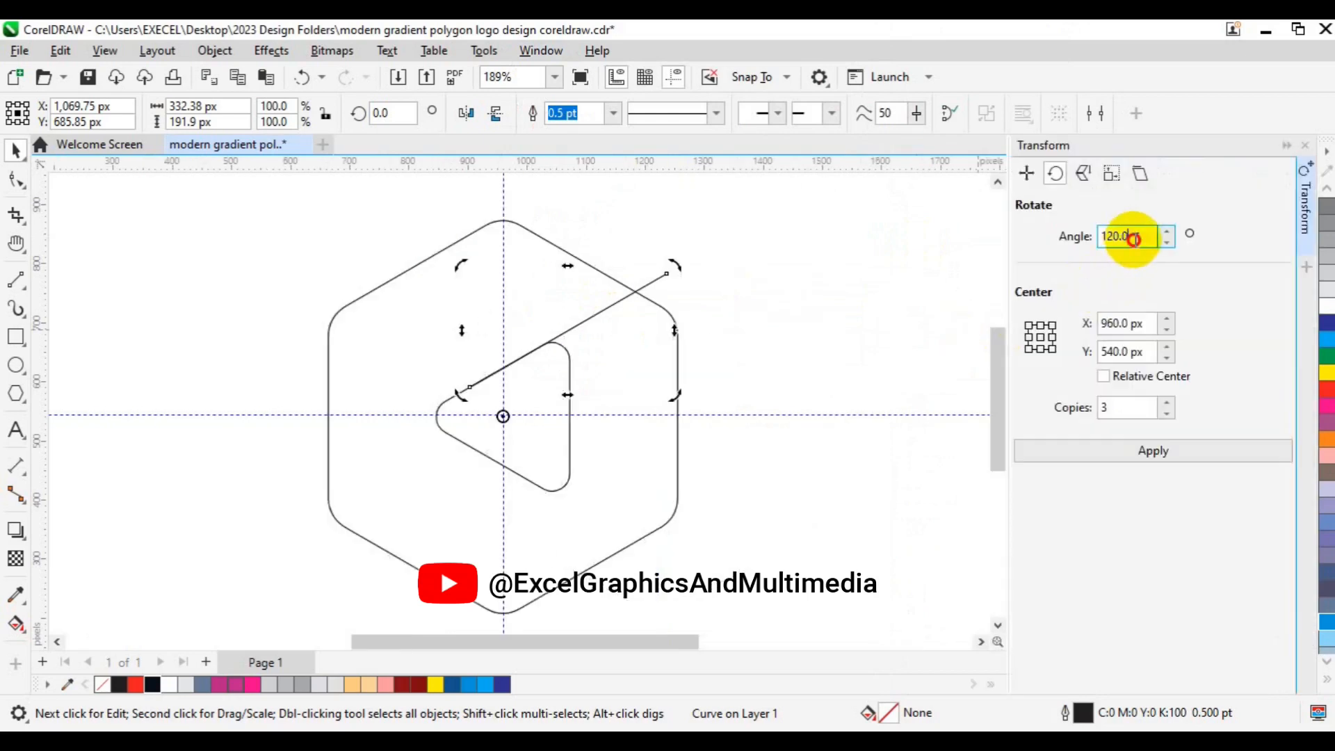
drag(1133, 238, 1094, 243)
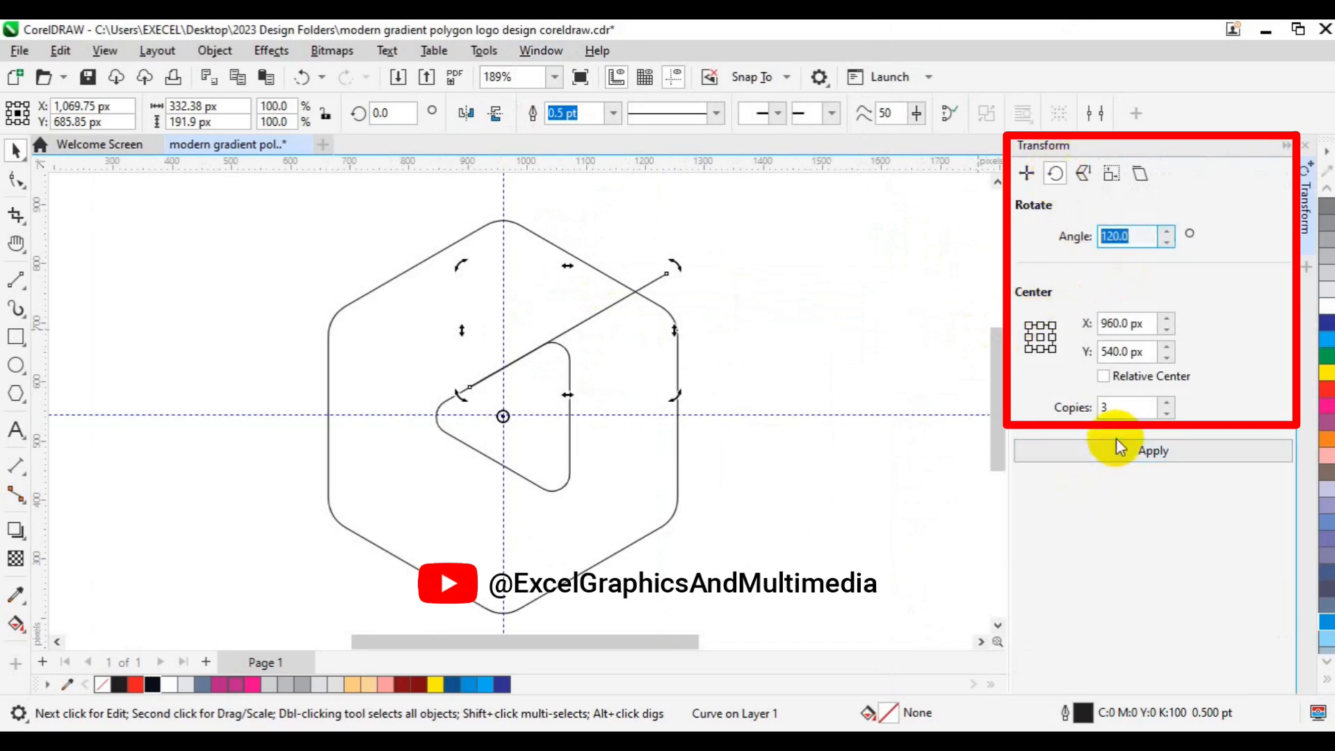
drag(1127, 412, 1095, 411)
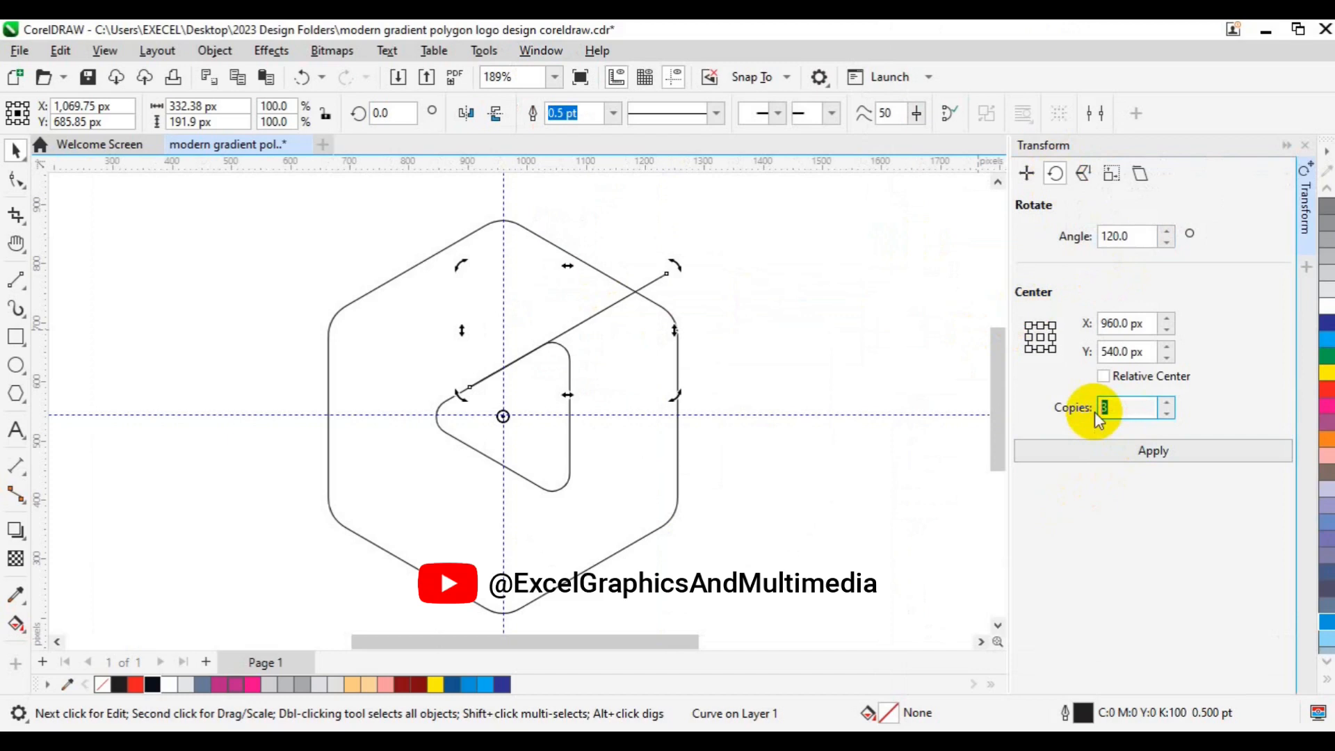
click(1111, 453)
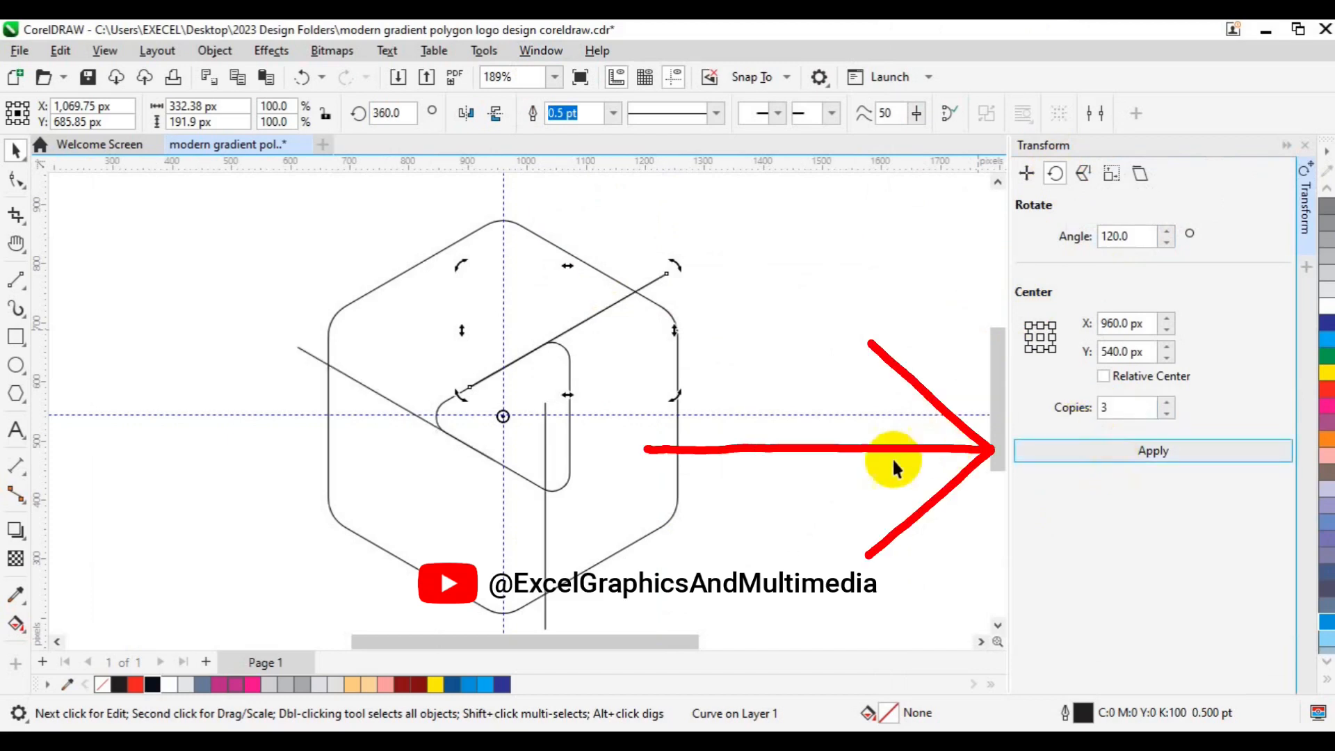
Move the vertical line copy onto the triangle's vertical edge so that it extends that edge past the hexagon.
click(547, 511)
click(546, 512)
drag(547, 512, 569, 511)
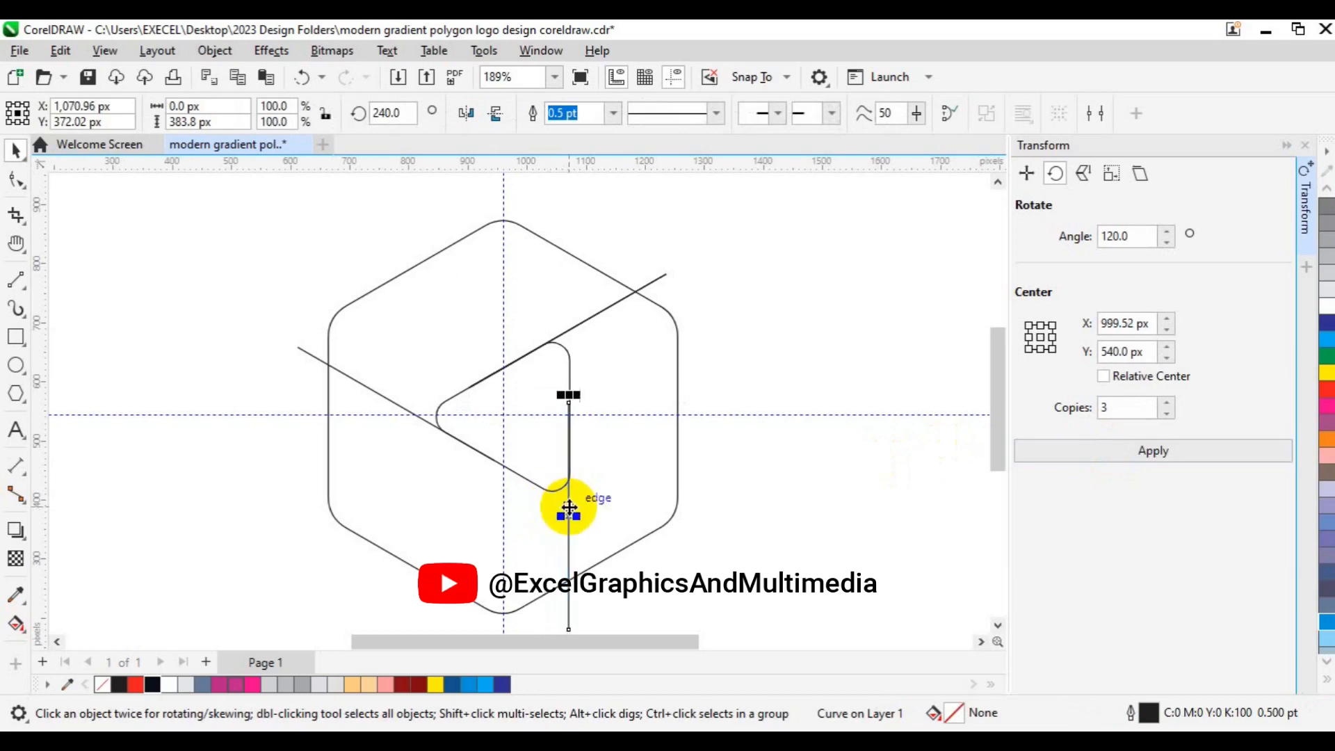
click(750, 415)
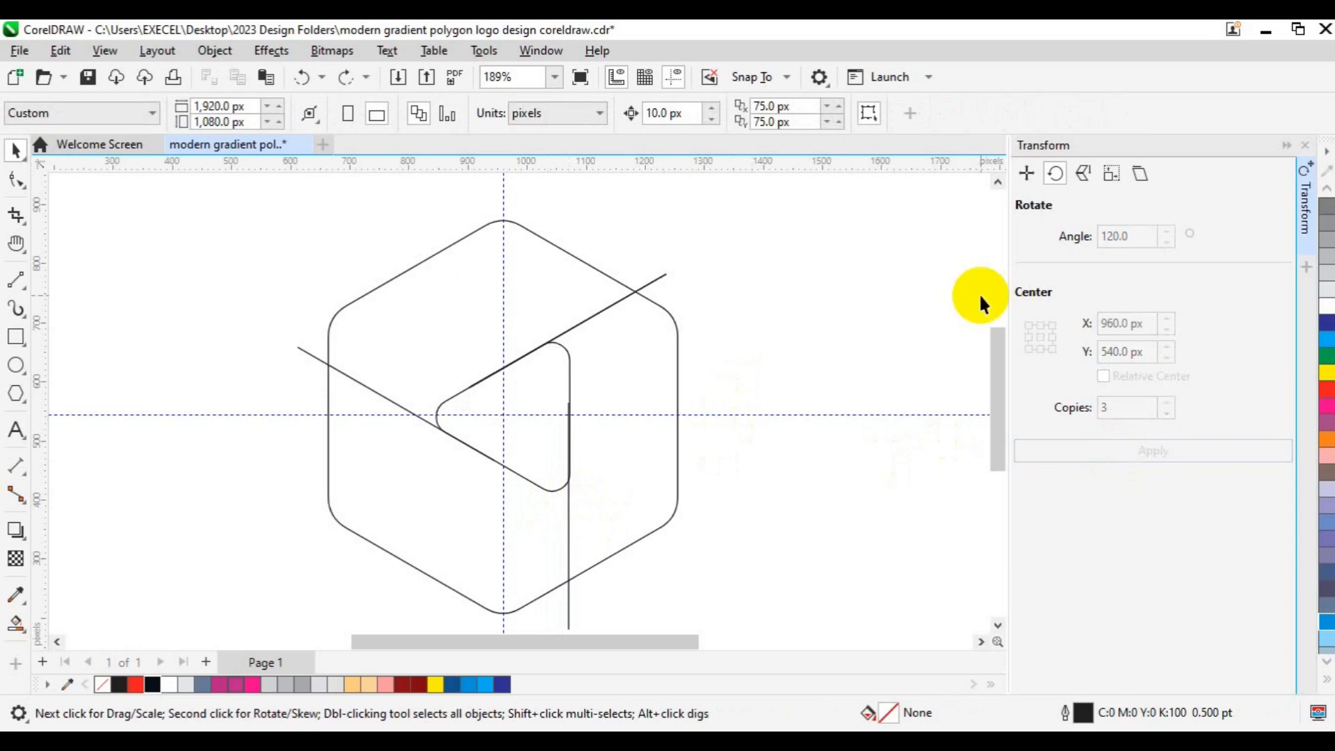
click(1307, 248)
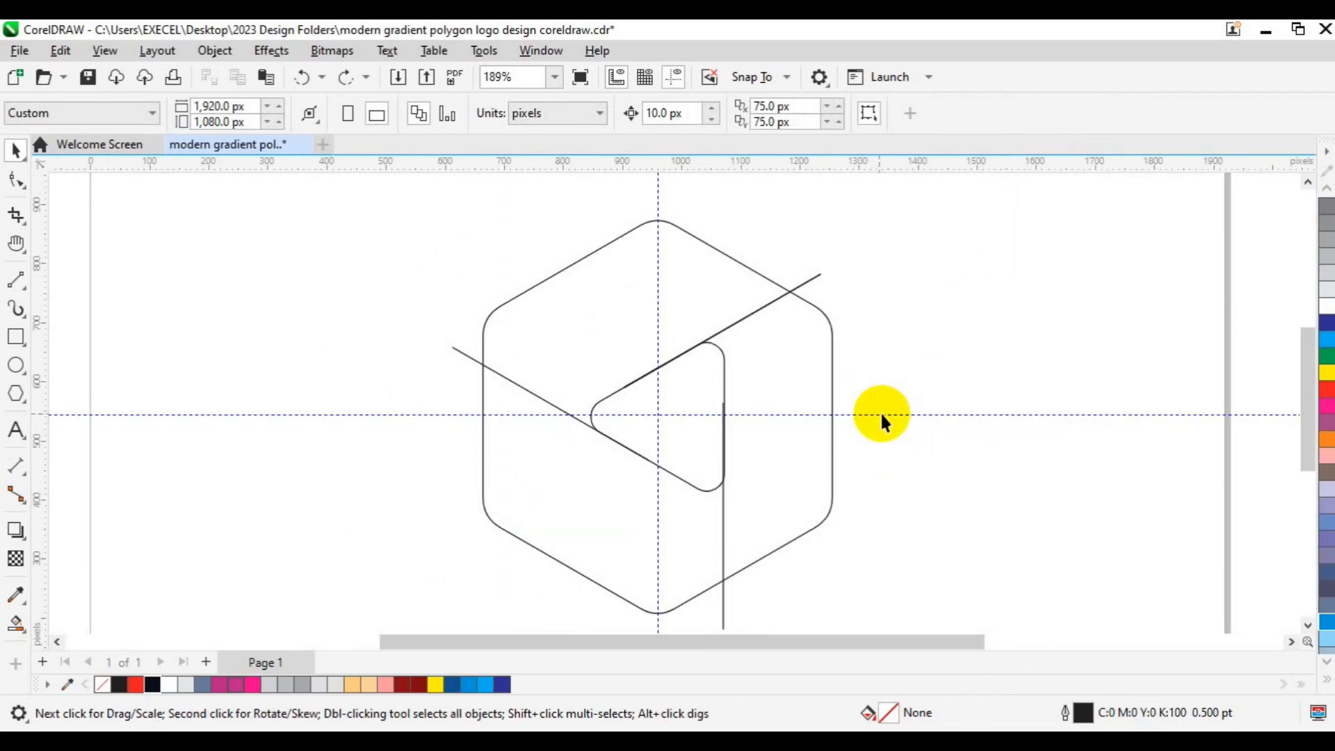
Delete the horizontal and vertical guidelines crossing the logo.
right_click(888, 415)
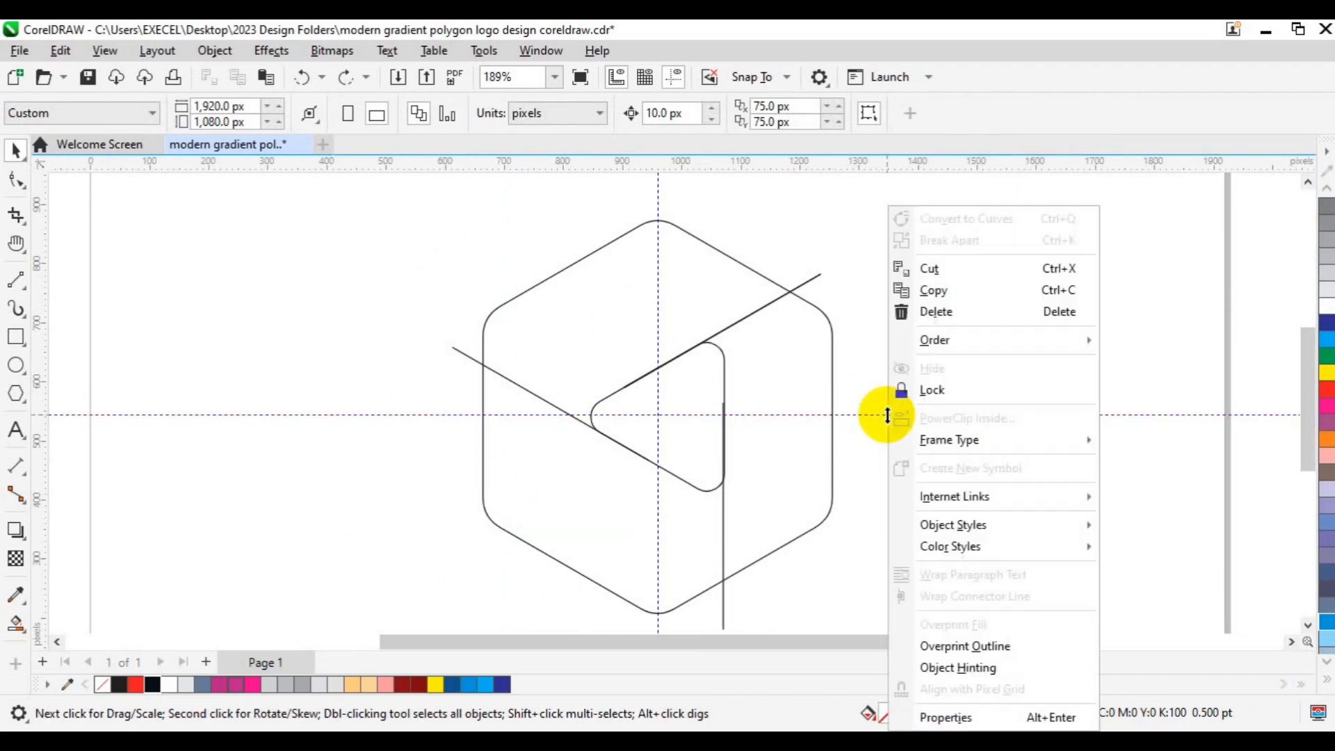
click(935, 312)
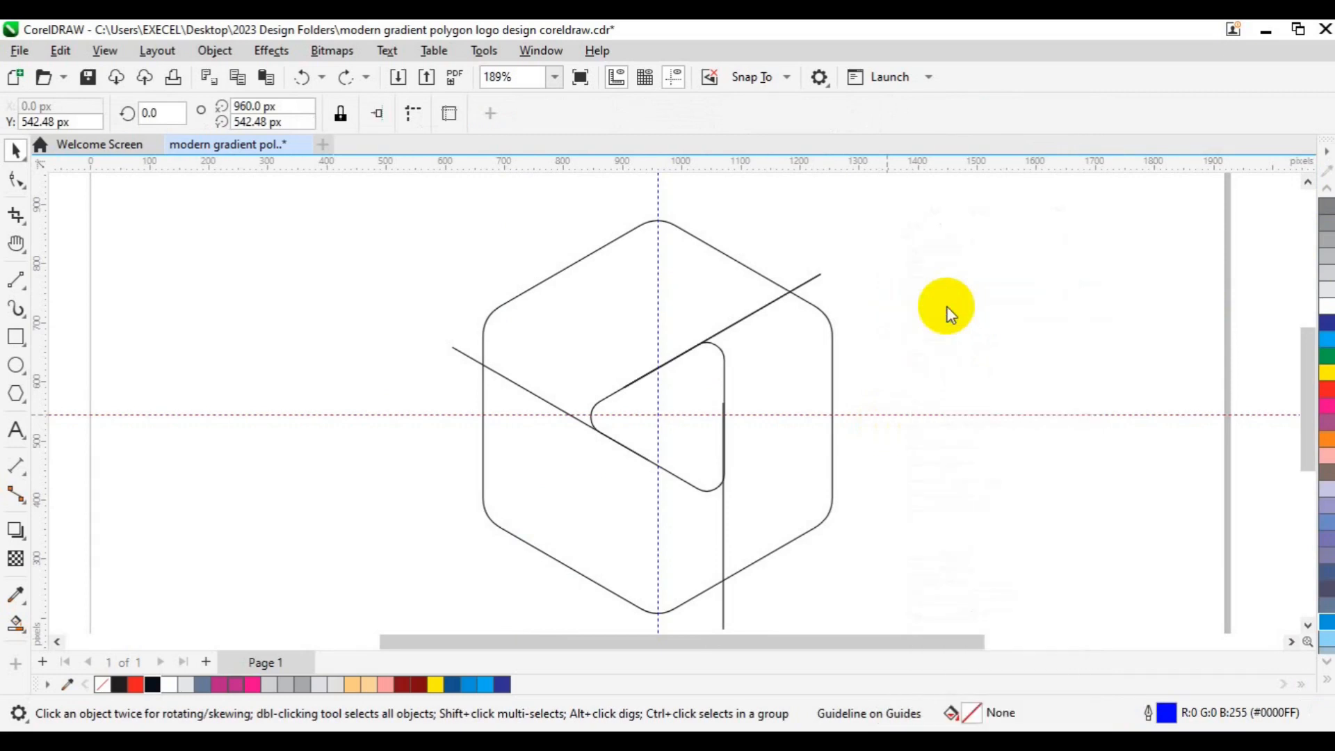
right_click(657, 413)
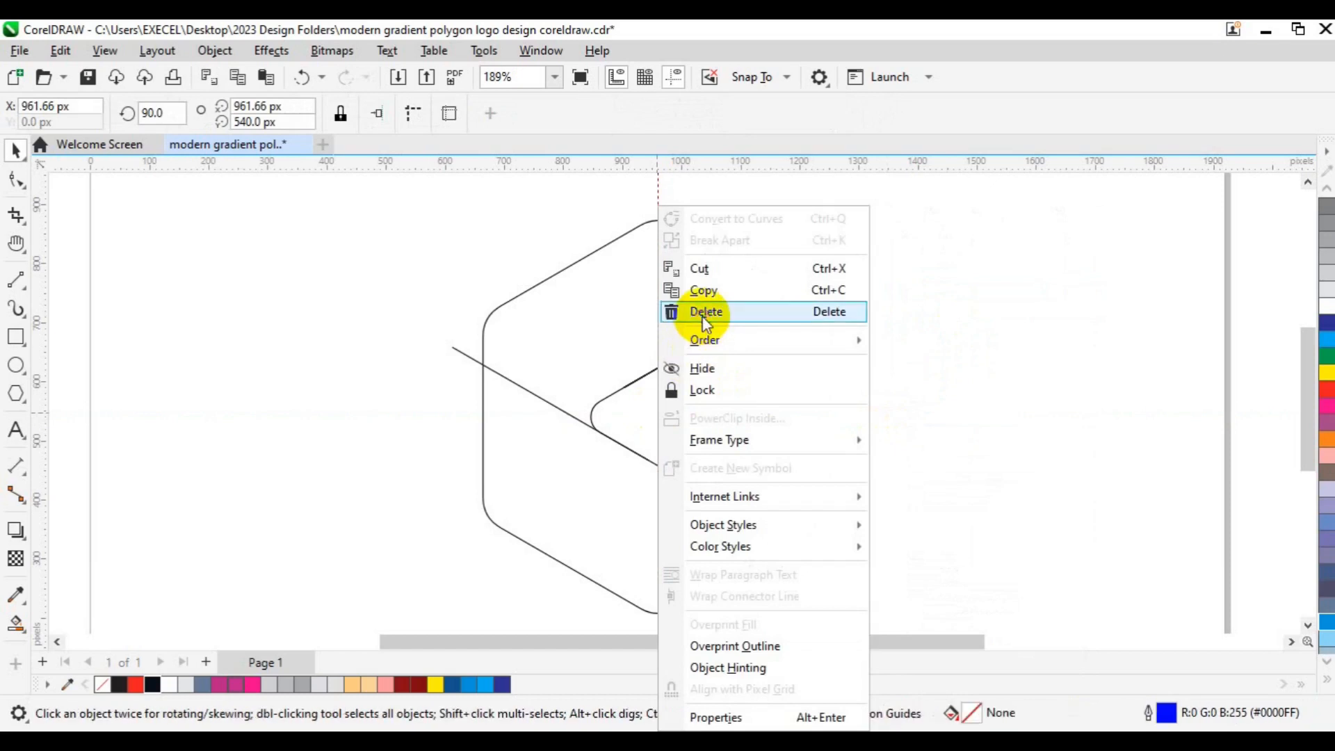
click(706, 313)
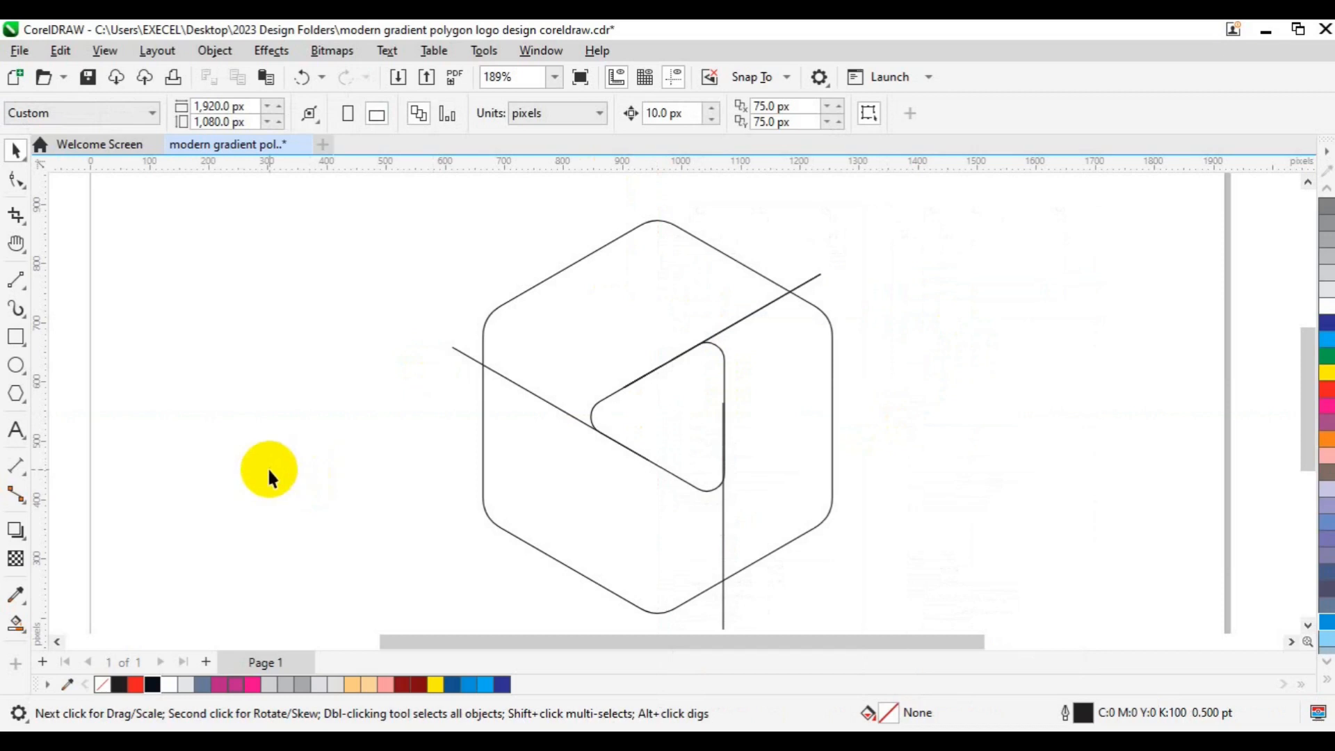
Smart Fill the three regions between the hexagon, the triangle and the dividing lines with dark blue.
click(25, 629)
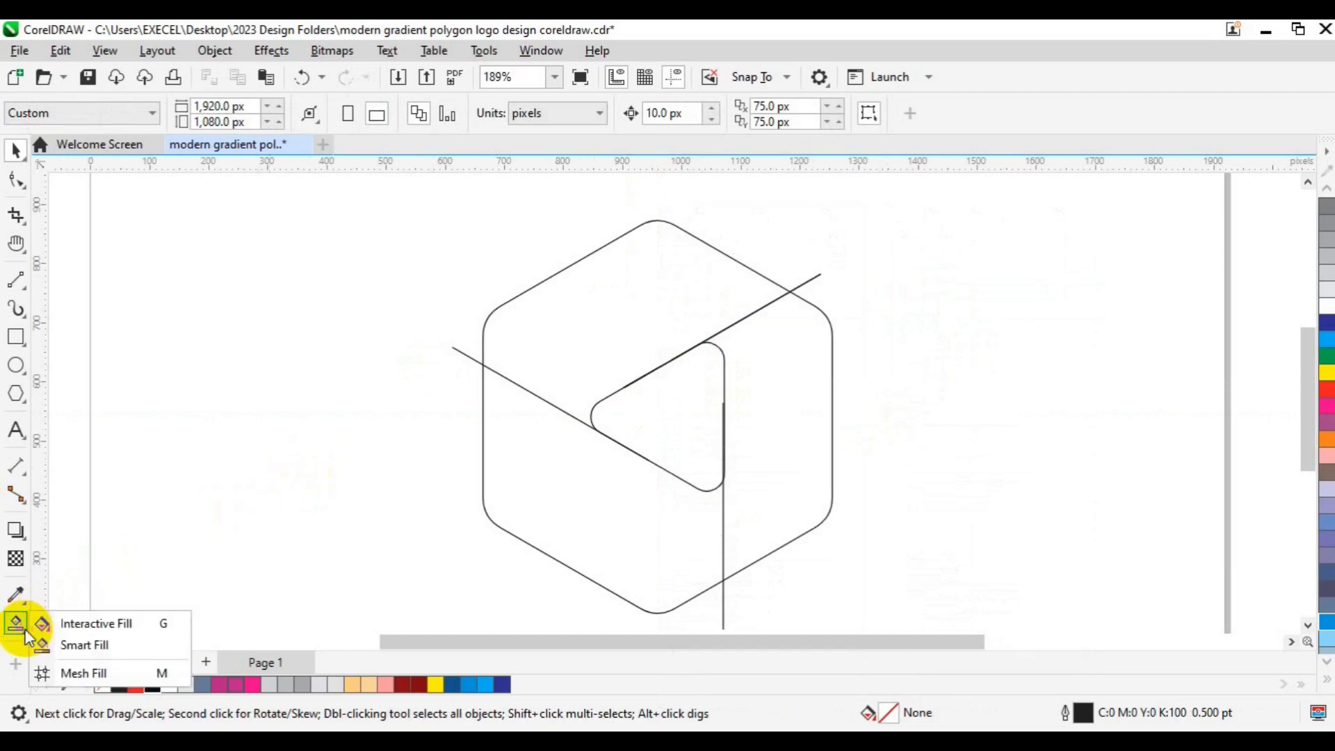
click(98, 646)
click(530, 372)
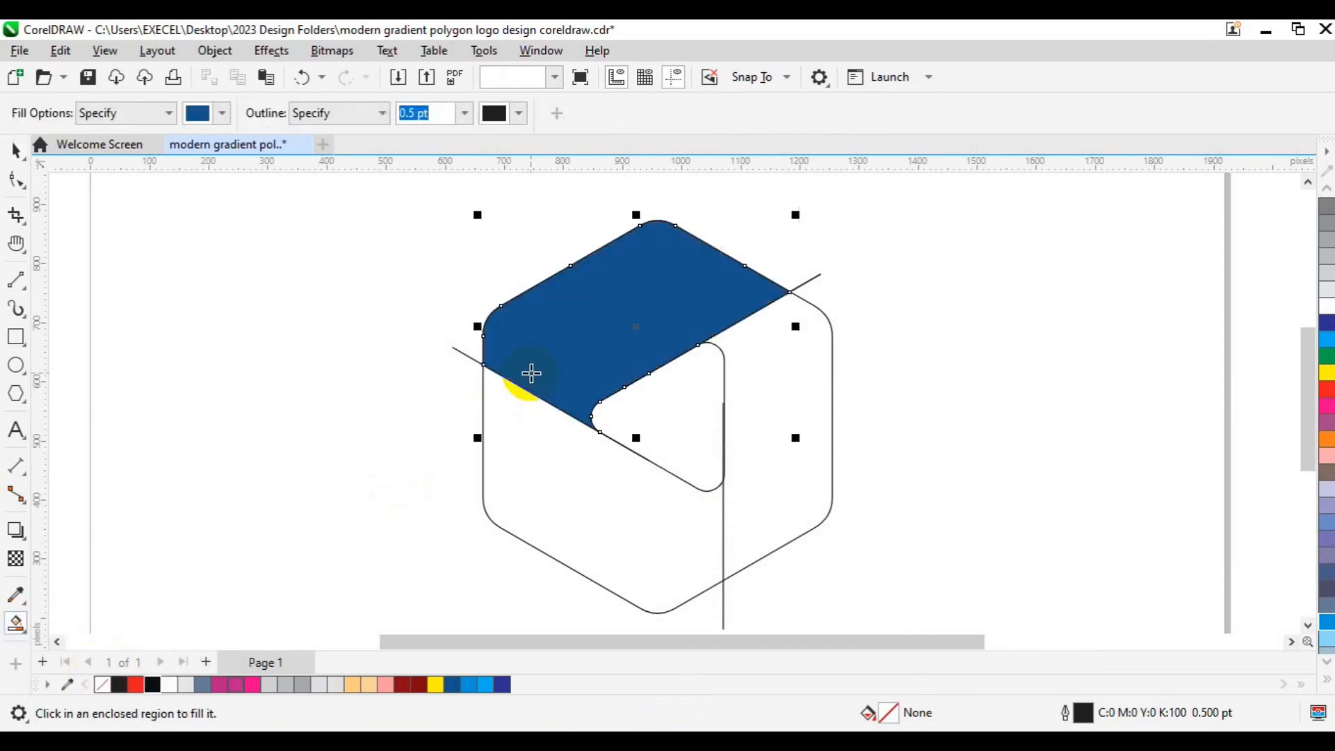
click(544, 461)
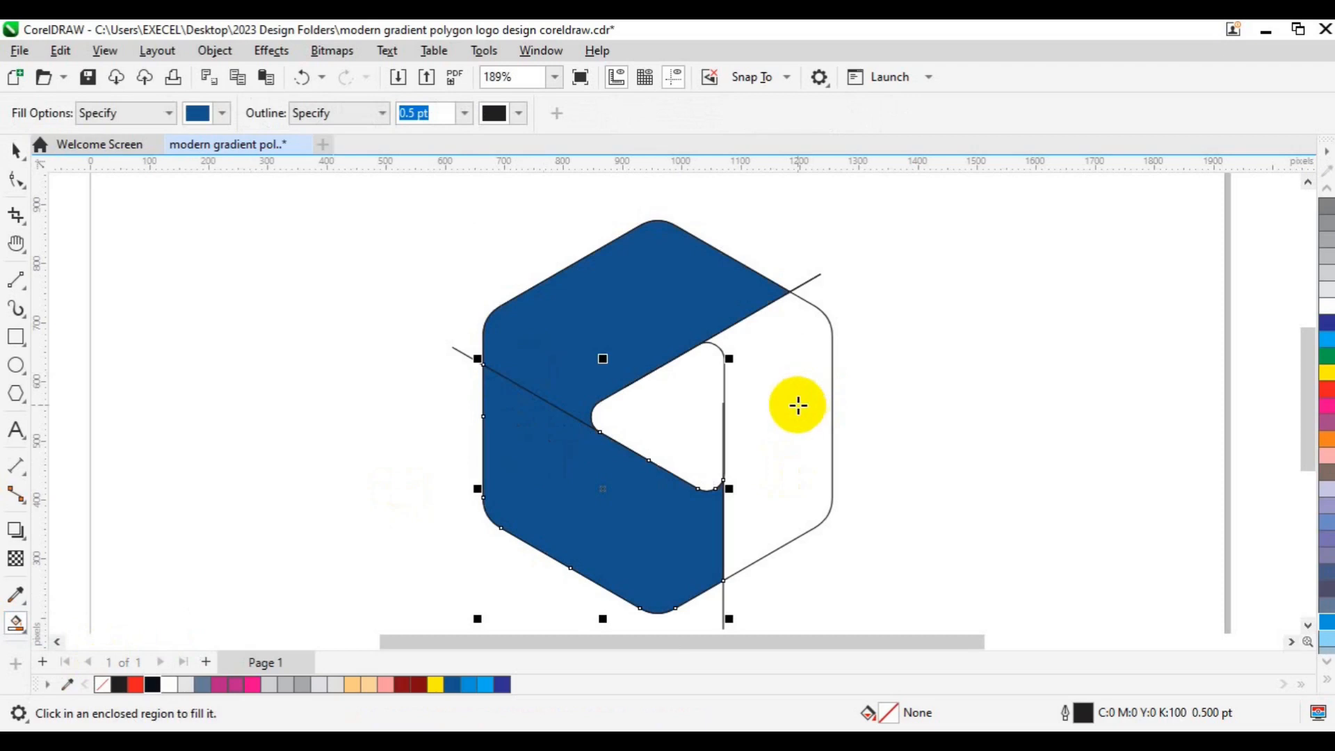
click(798, 406)
key(space)
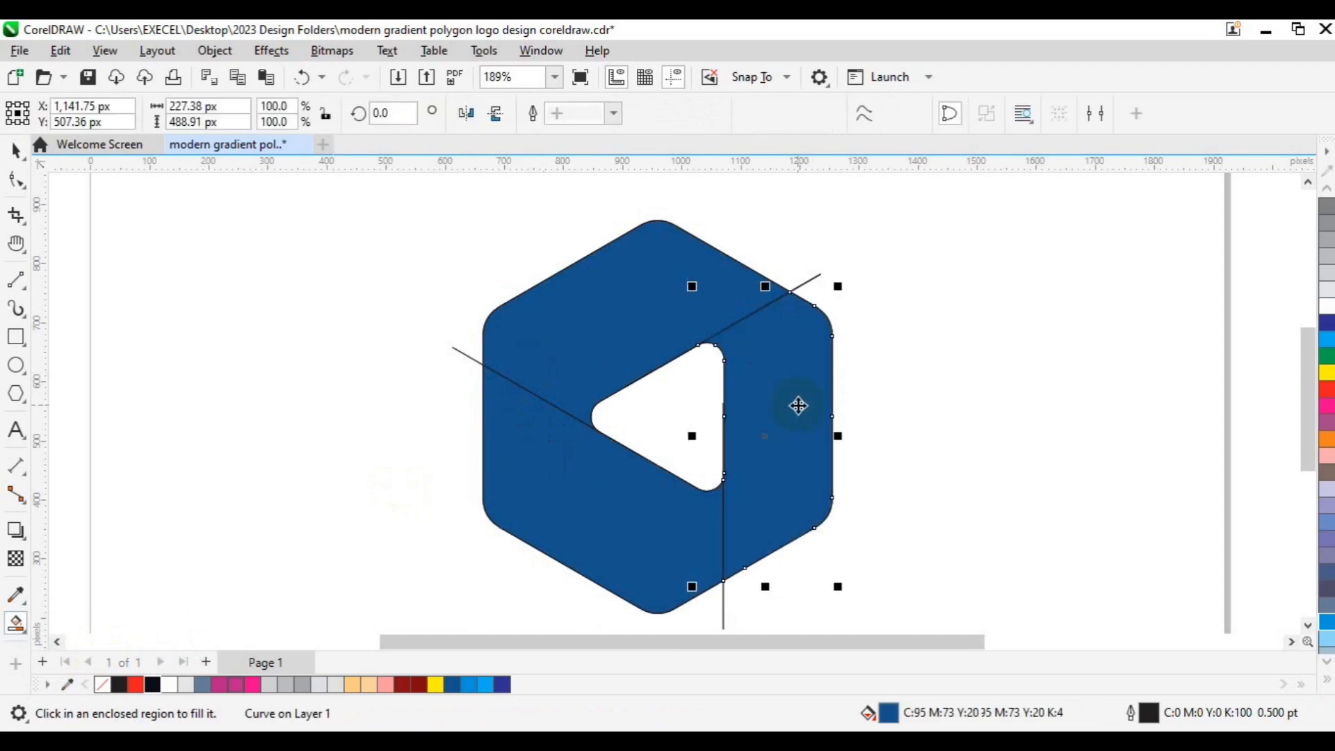
Move the three blue pieces together to the right of the construction outlines and remove their outlines.
shift+click(634, 528)
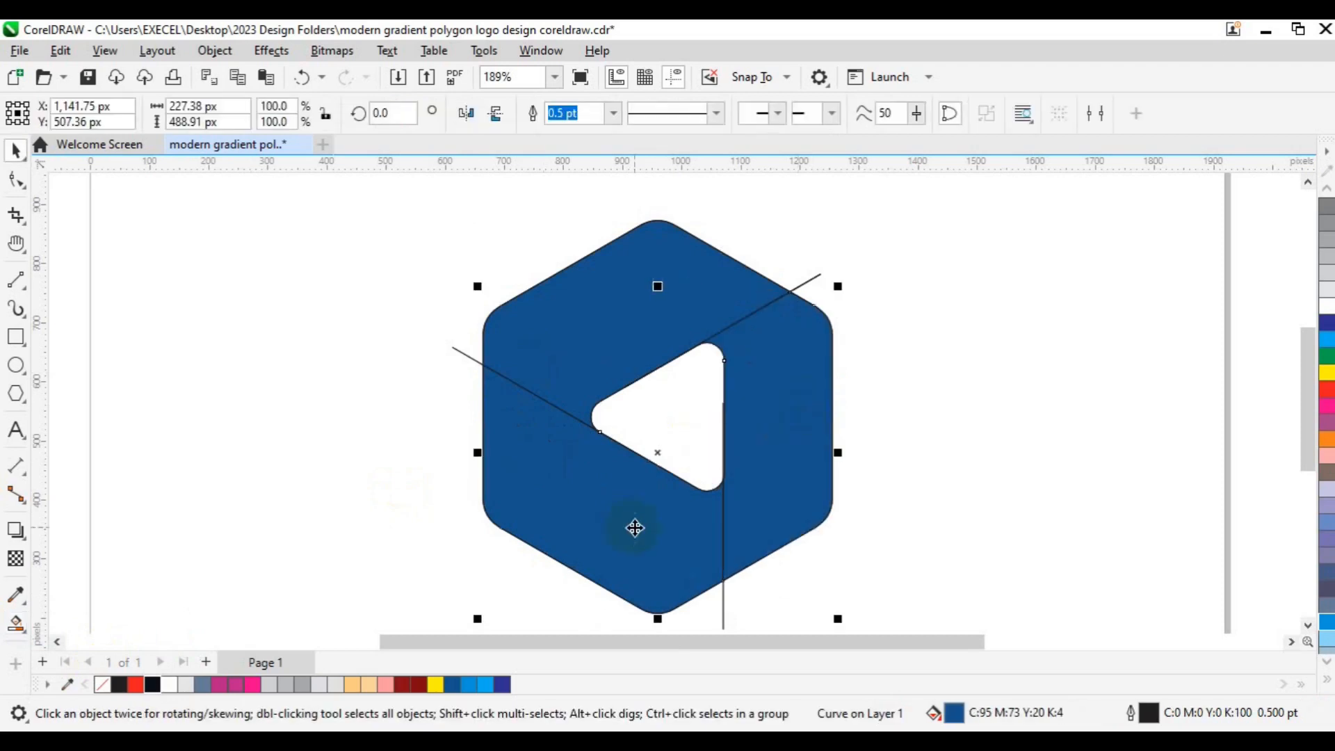
shift+click(640, 265)
shift+click(637, 263)
shift+click(713, 285)
drag(712, 285, 1025, 271)
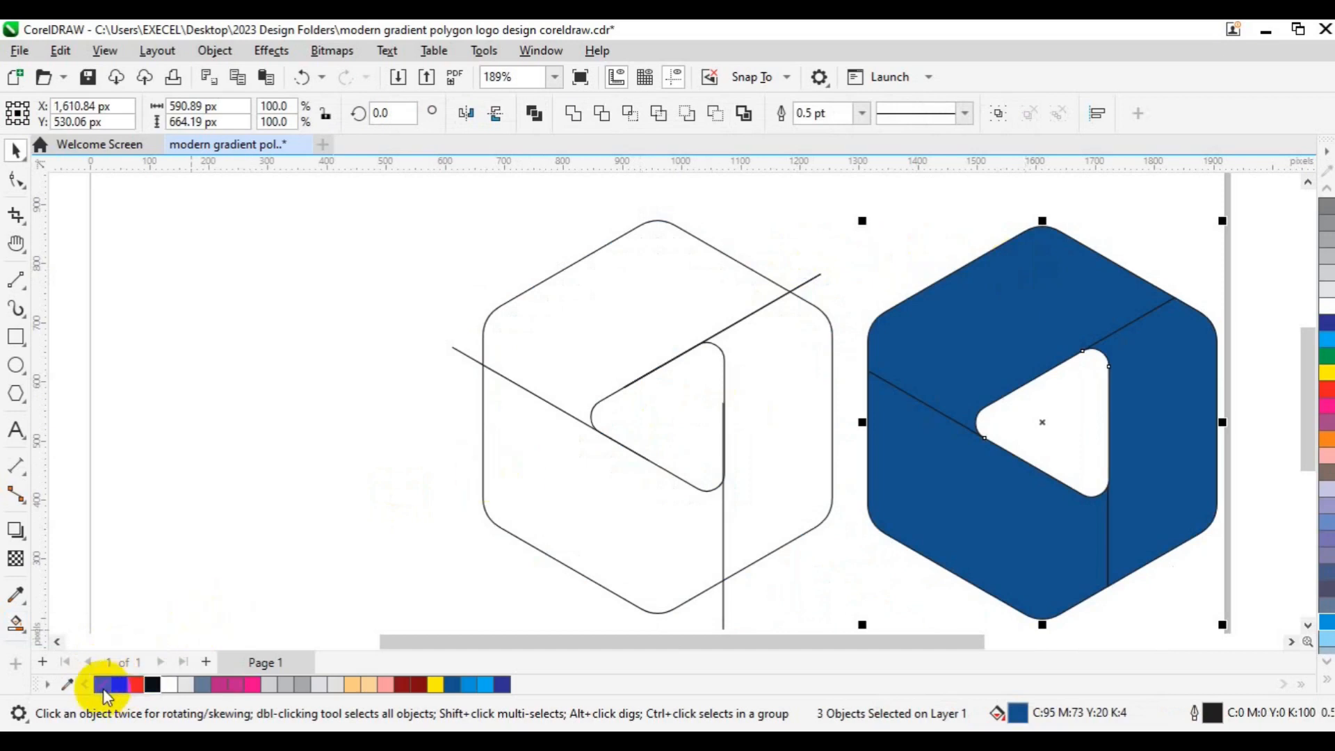
right_click(102, 686)
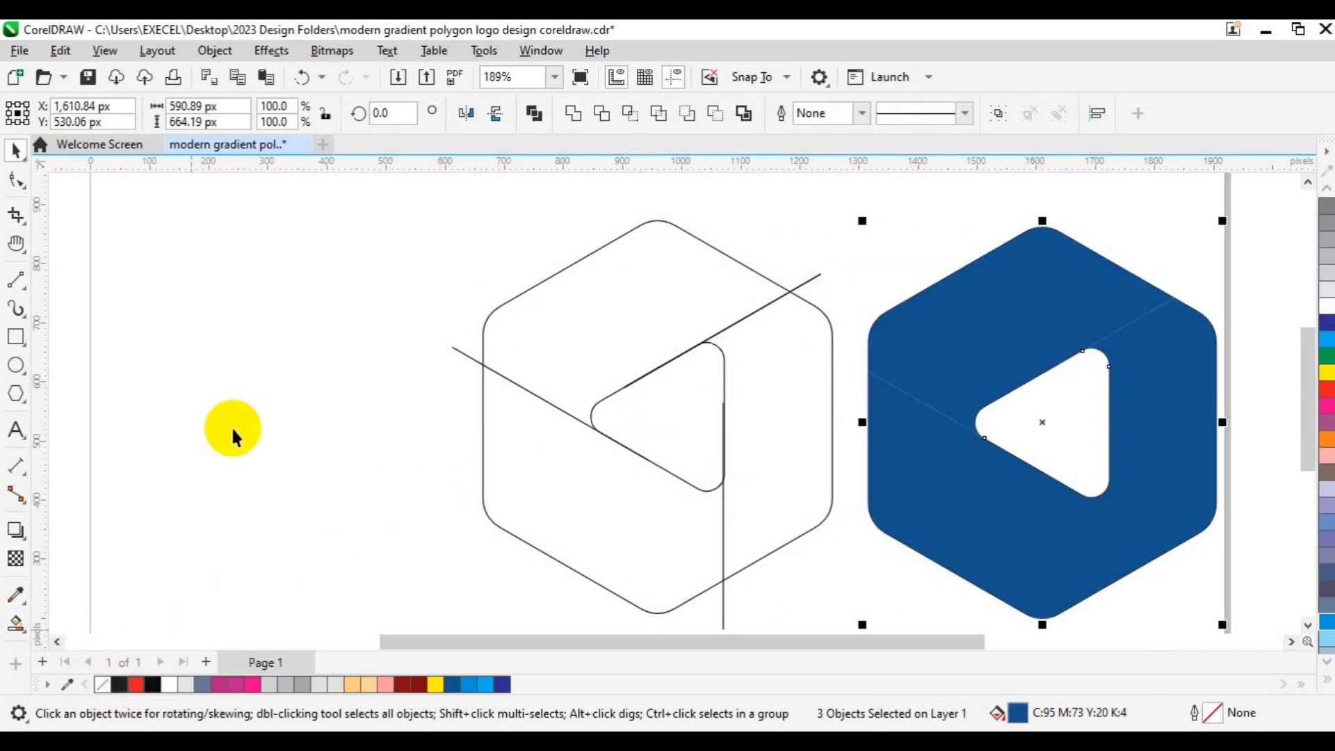
Delete the leftover construction shapes: the triangle, the dividing lines and the unfilled hexagon.
click(174, 321)
drag(108, 219, 959, 605)
key(Delete)
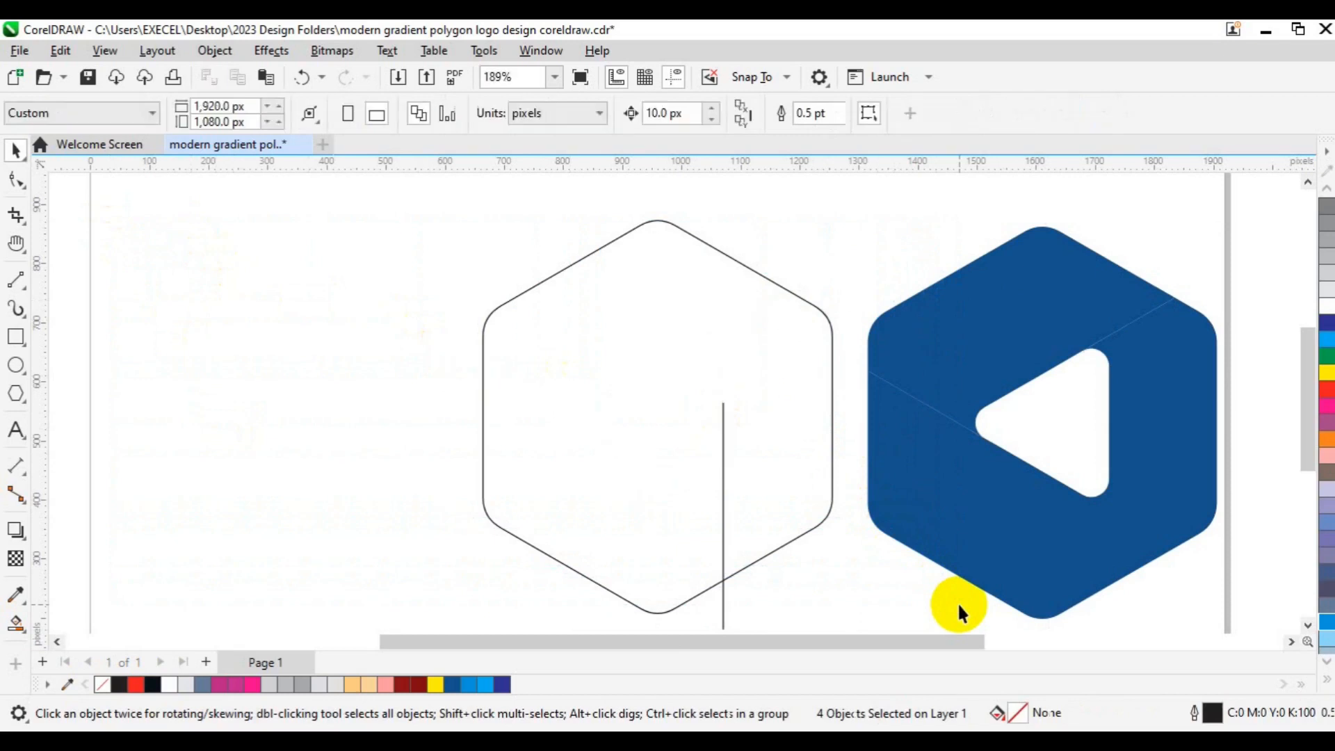
click(723, 566)
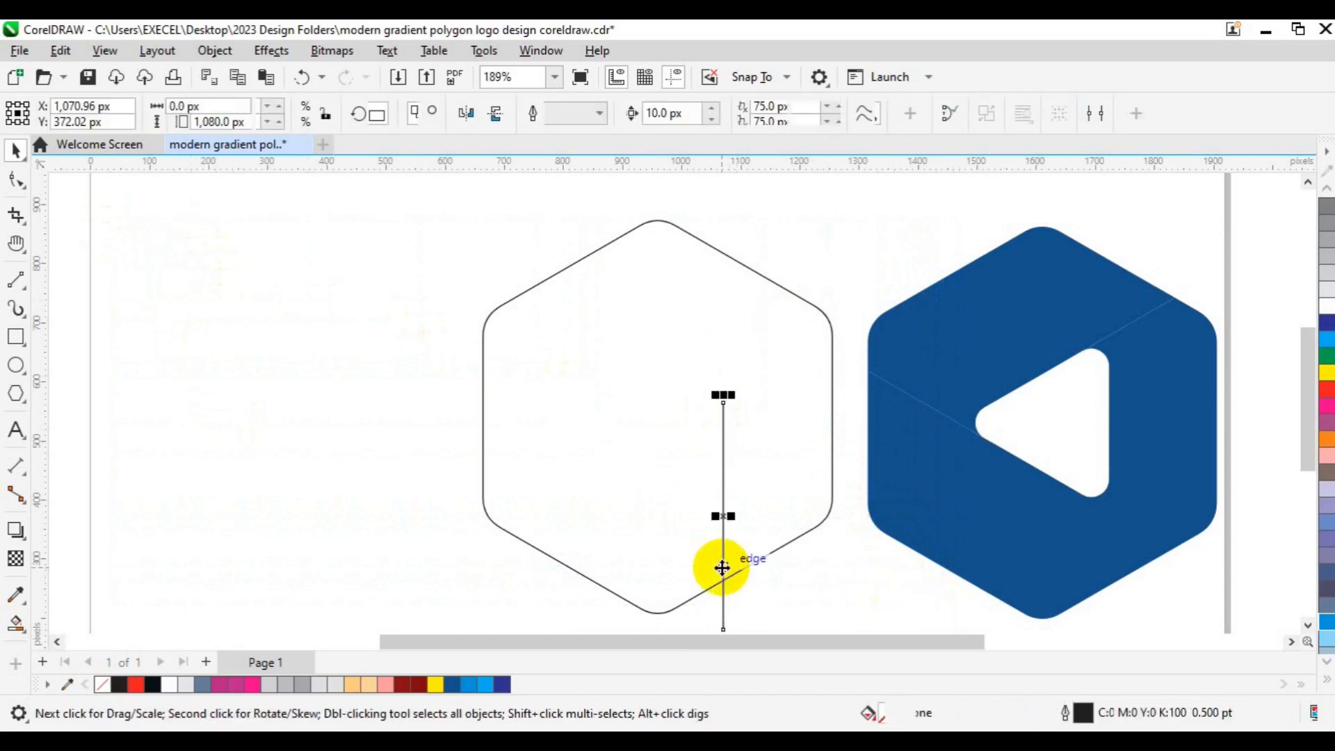
key(Delete)
click(722, 569)
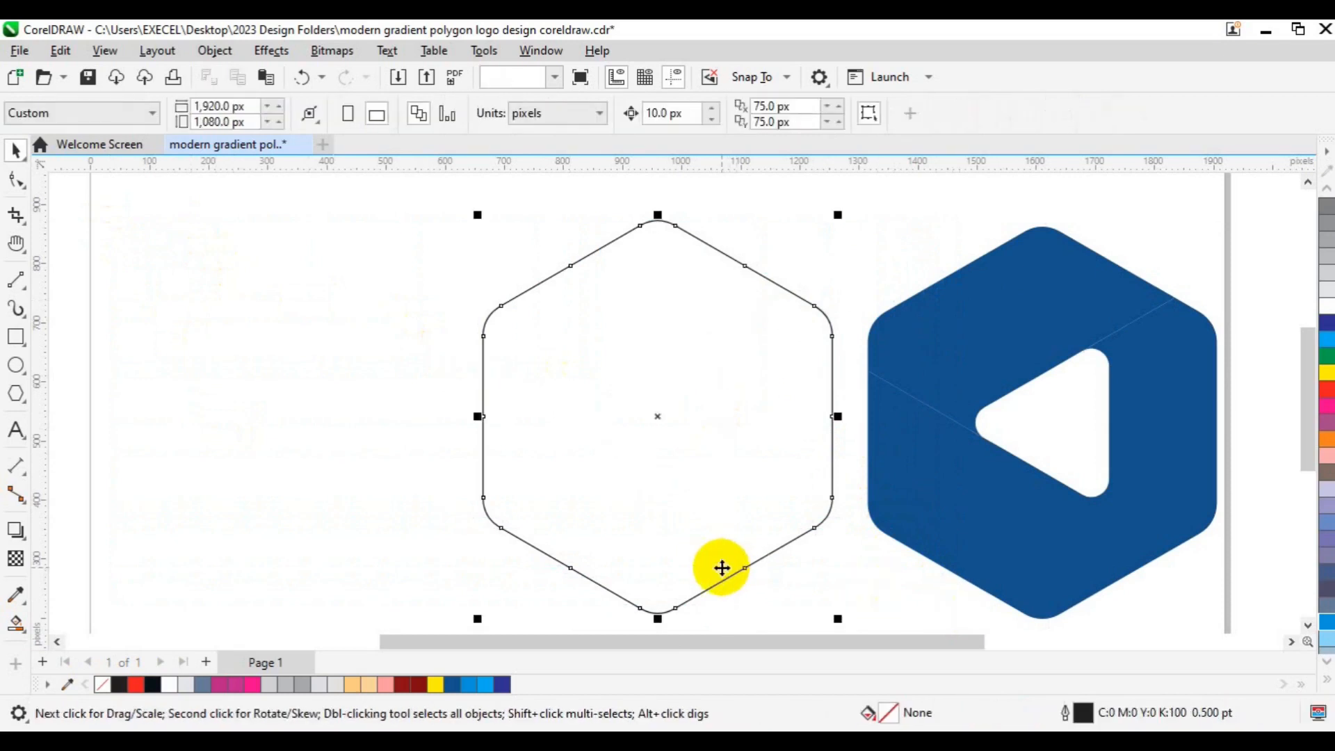
key(Delete)
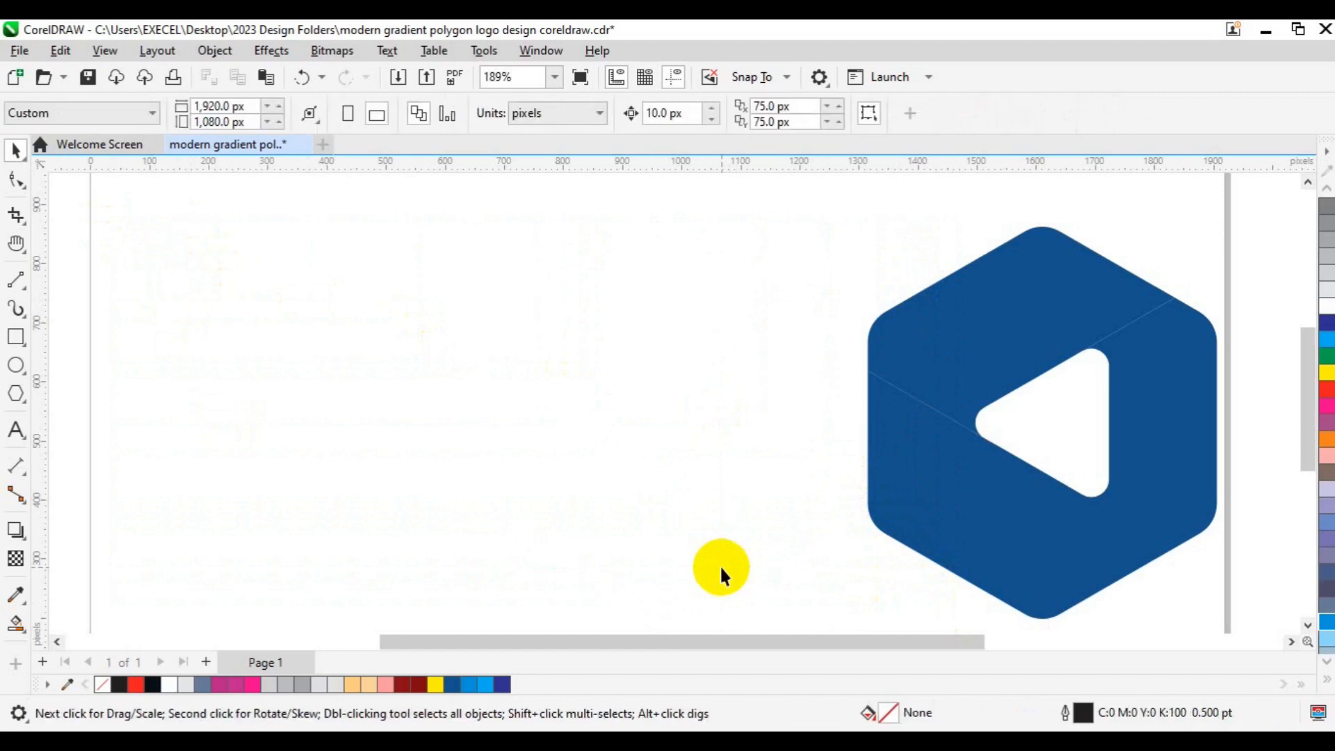
Group the three dark blue logo pieces and centre the group on the page.
click(932, 506)
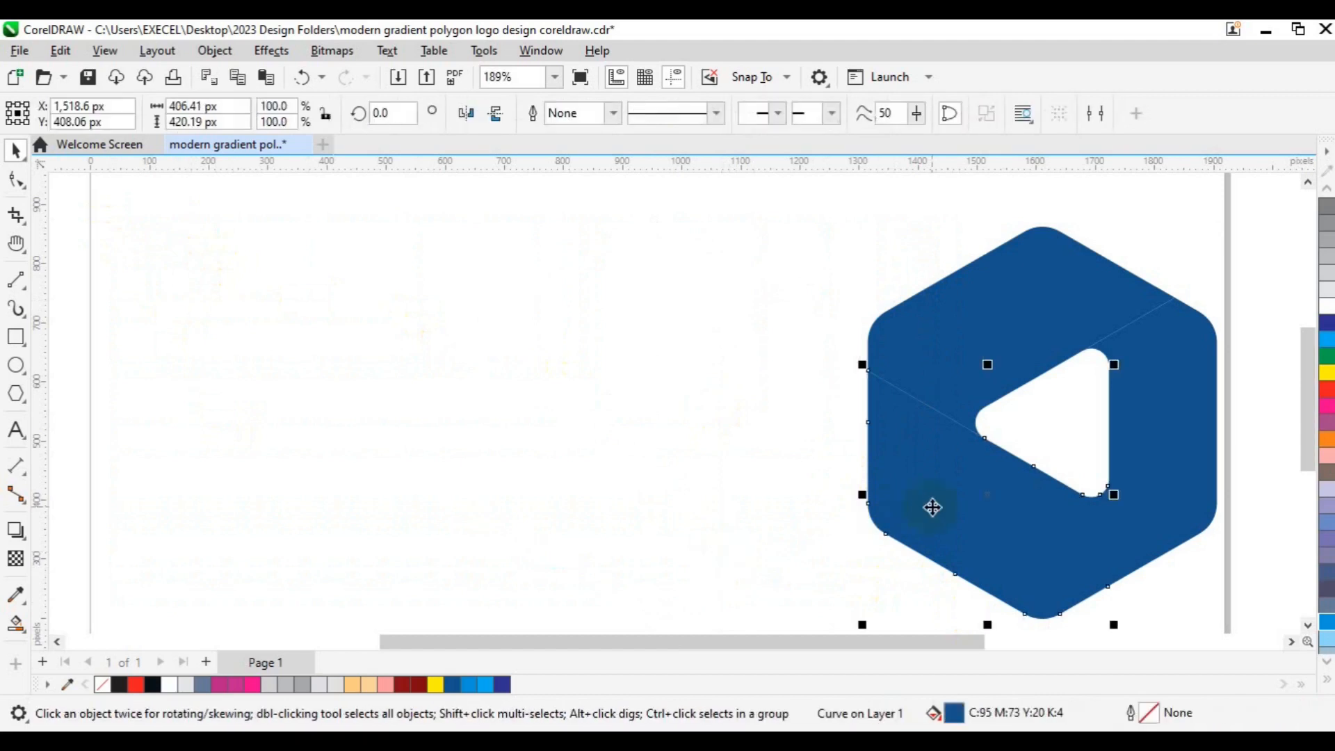
click(993, 309)
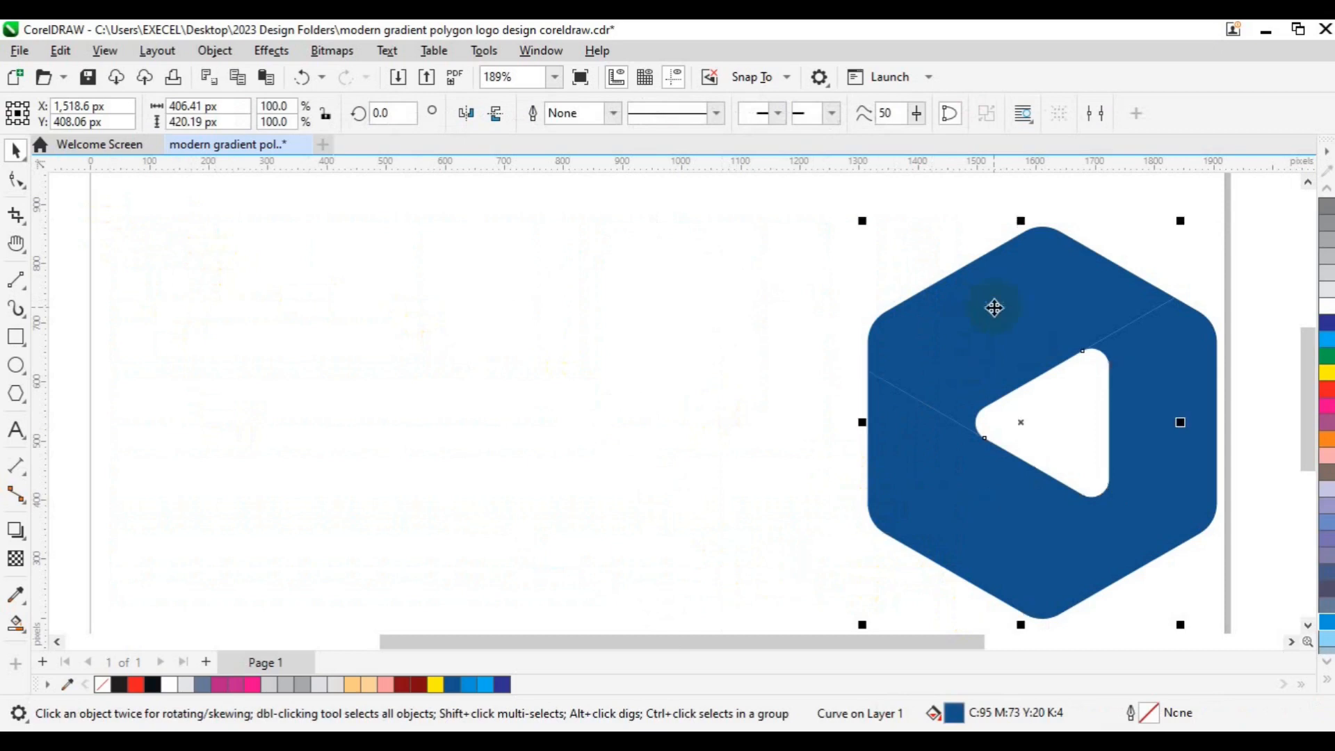
shift+click(1170, 363)
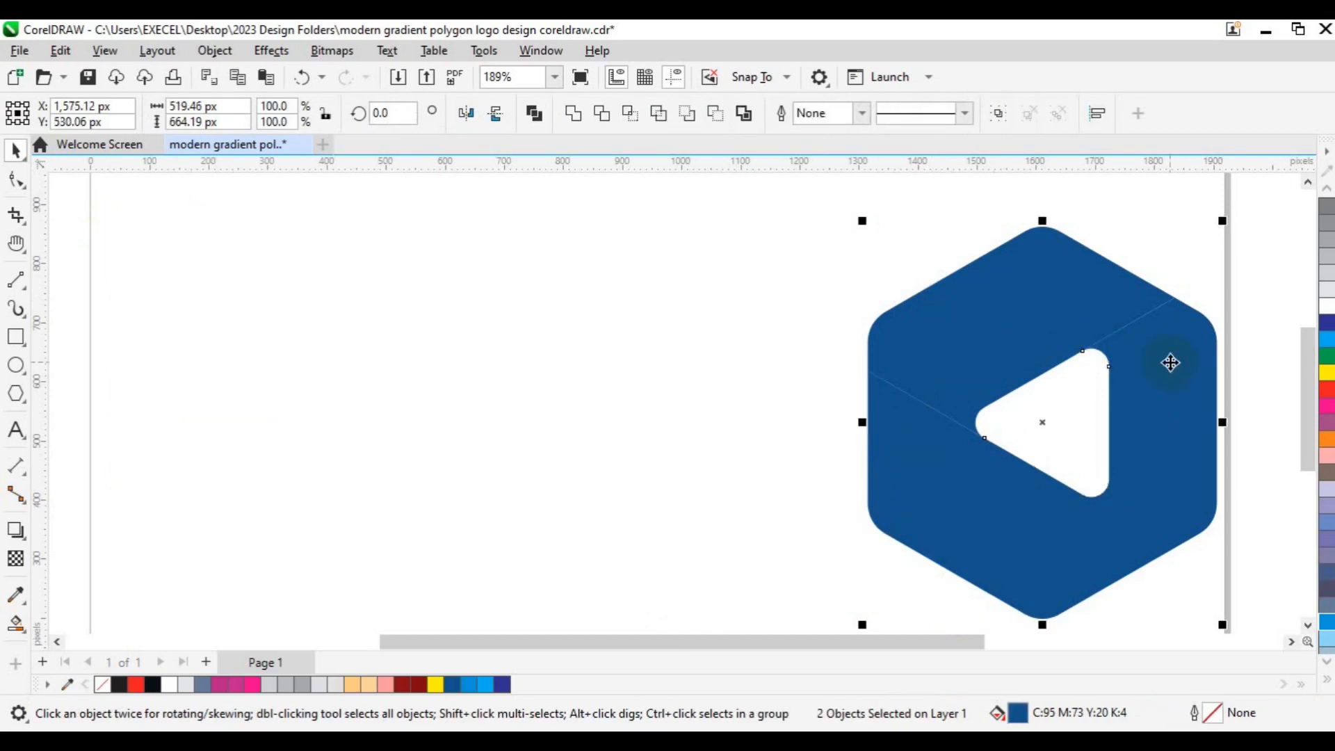
key(ctrl+g)
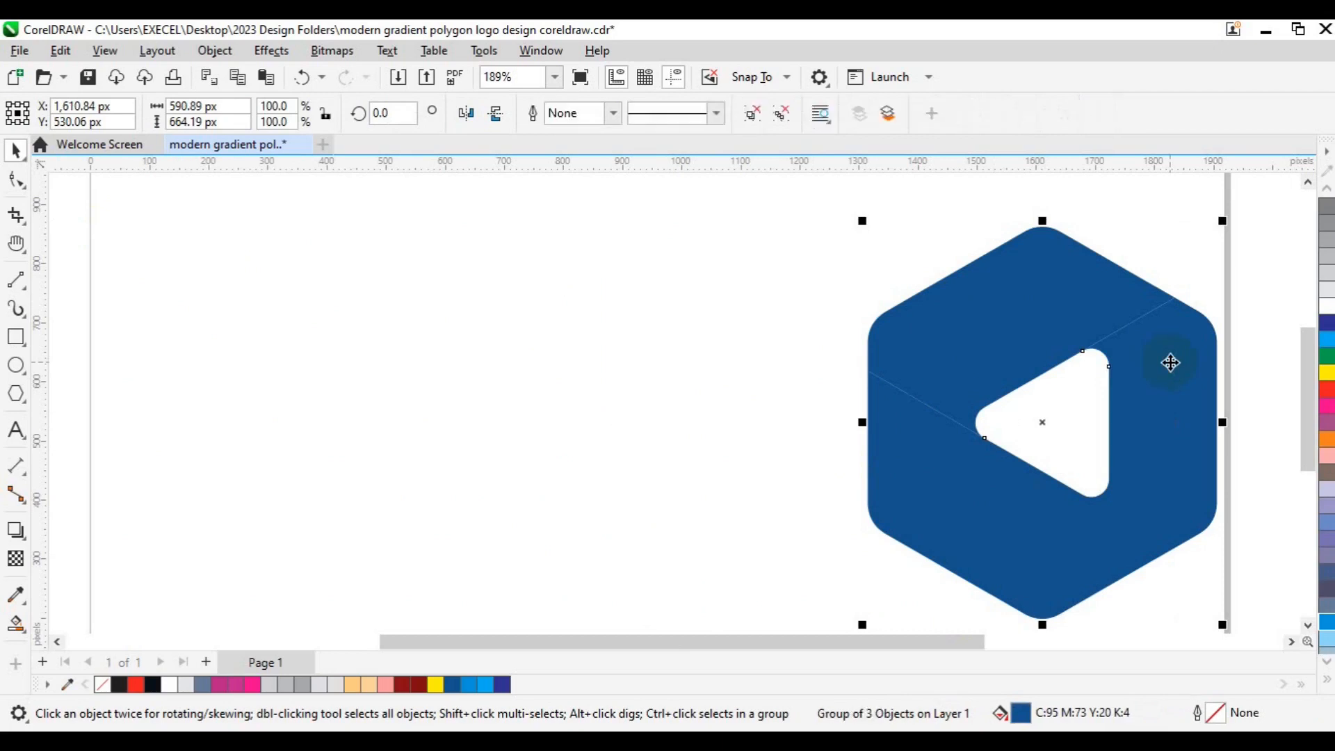
key(p)
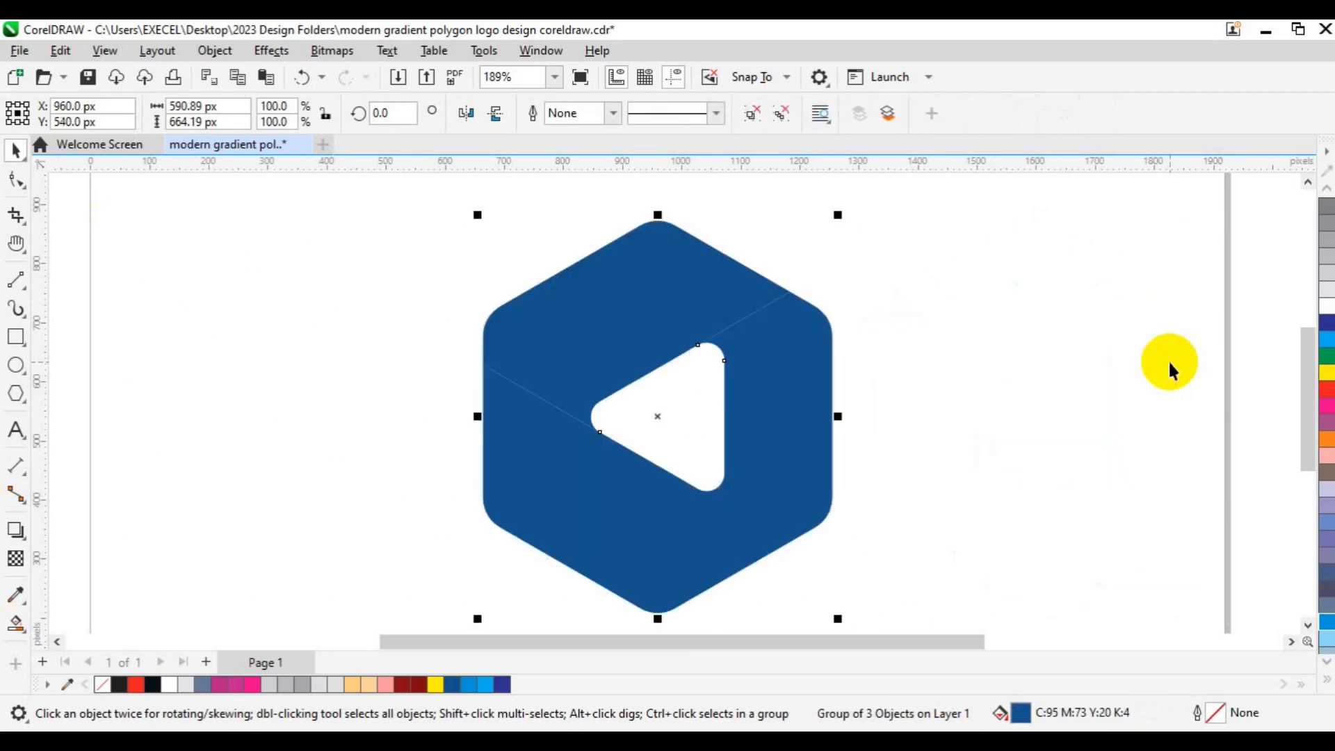
Ungroup the logo pieces and give the upper piece a fountain fill copied from the matching upper piece of the reference logo.
scroll(1169, 360, down, 2)
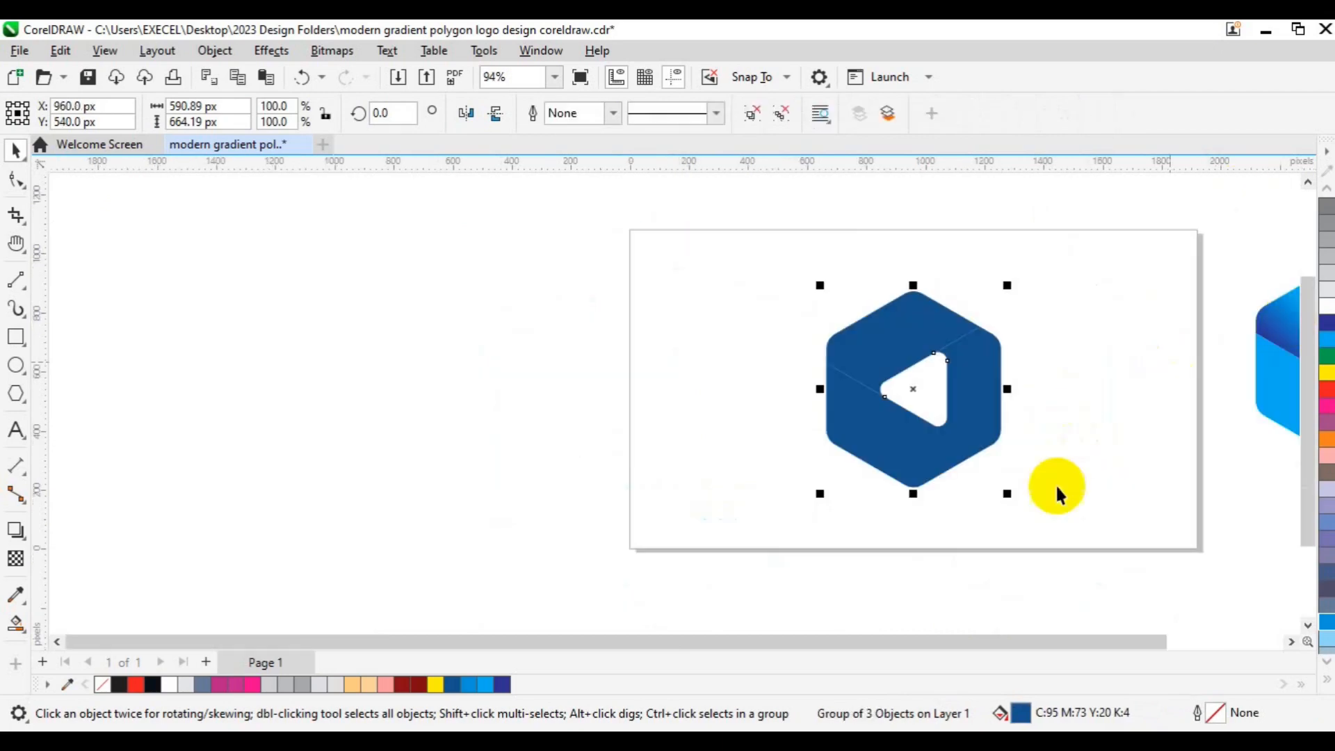
drag(850, 653, 888, 649)
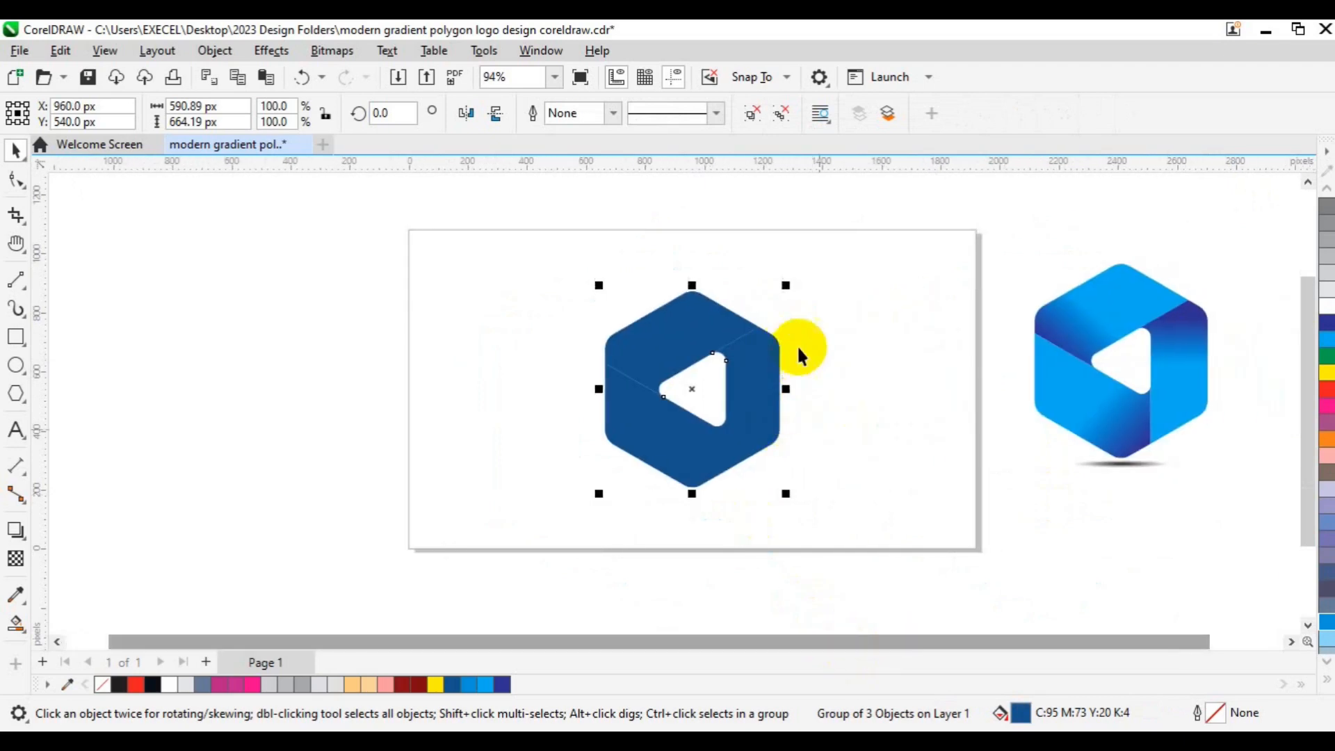
click(782, 113)
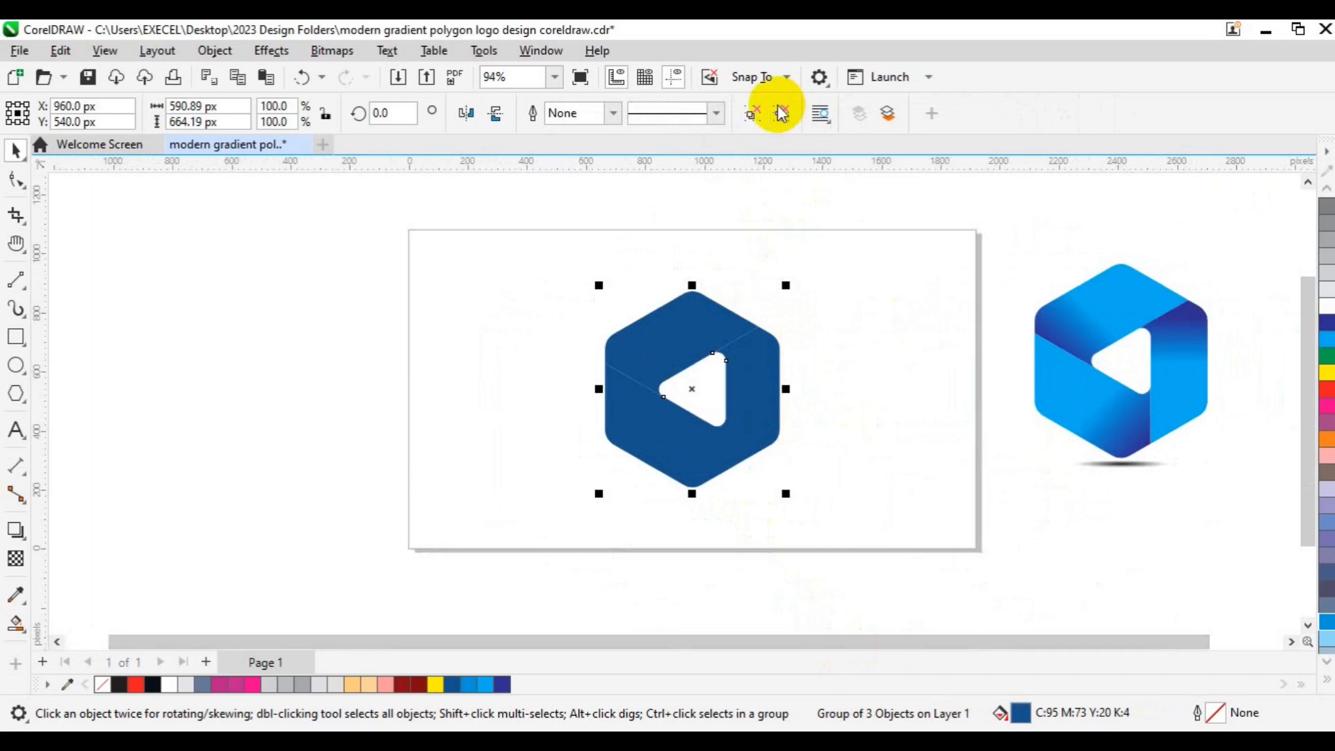
click(649, 360)
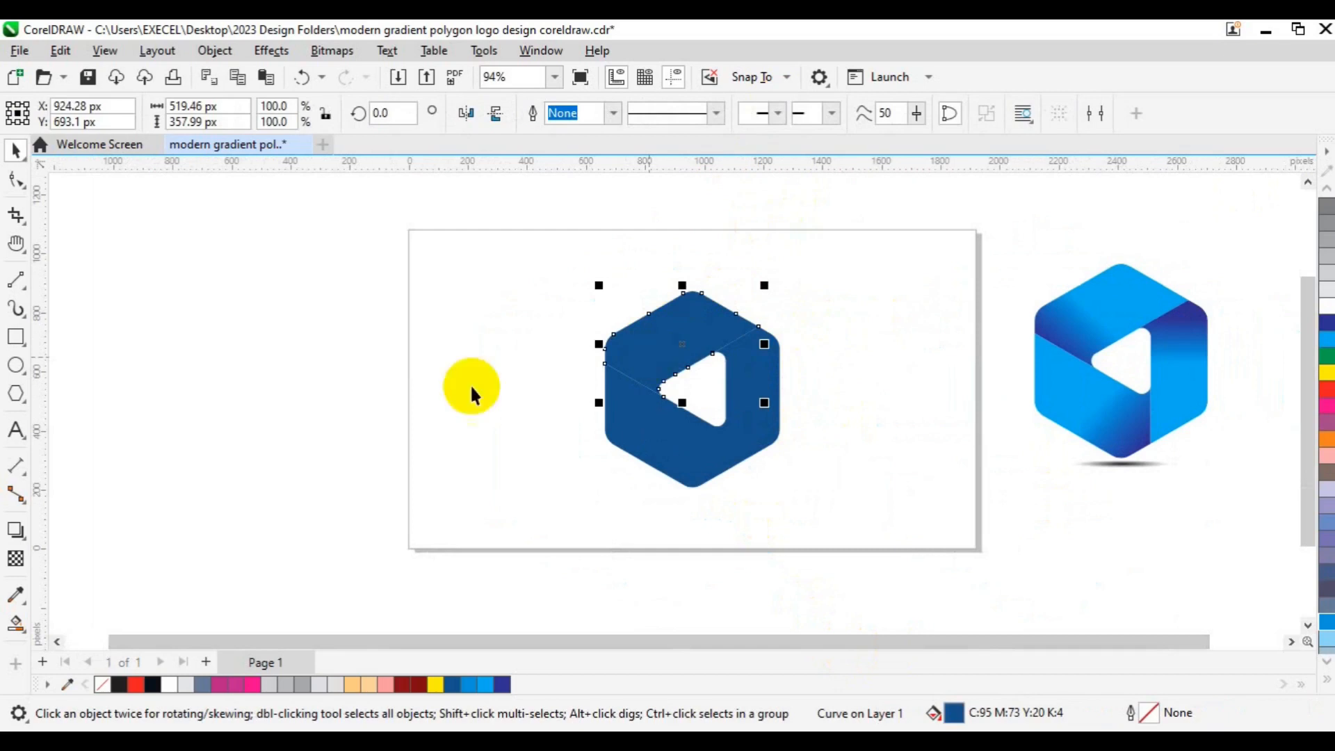
click(24, 633)
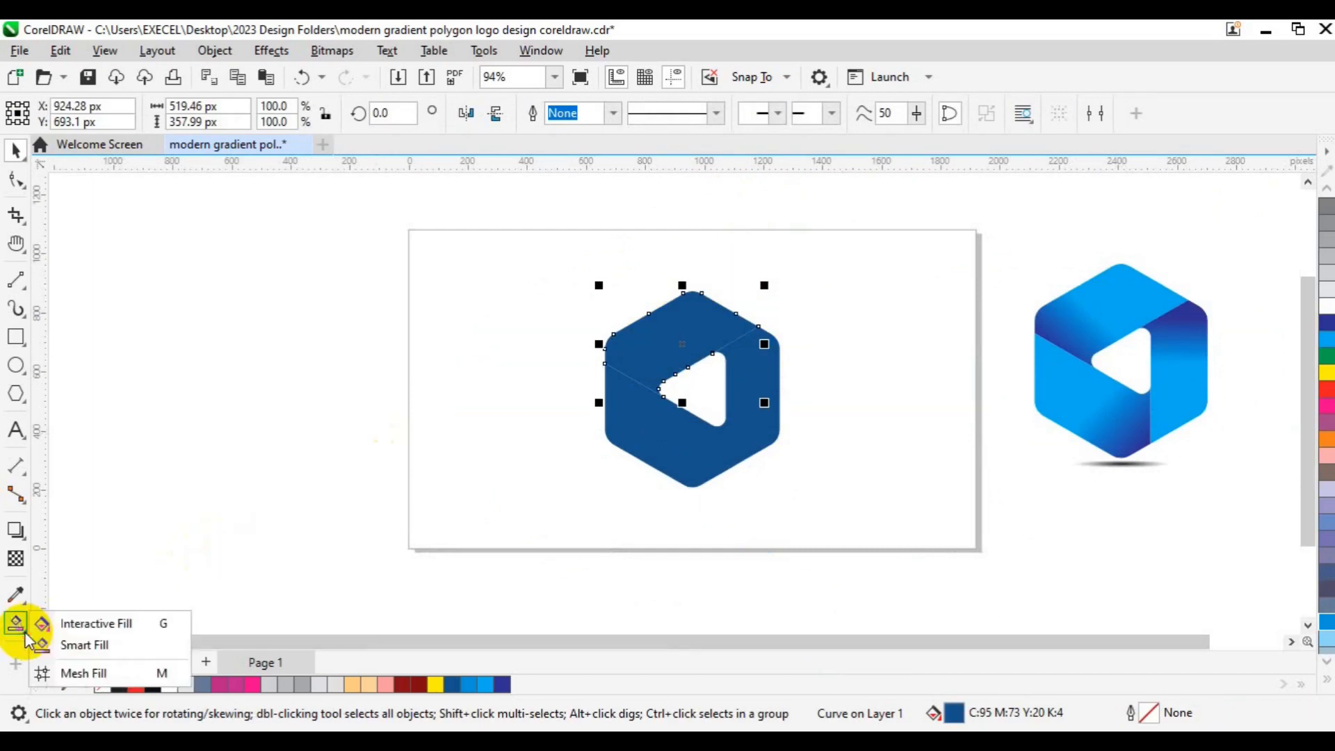
click(127, 624)
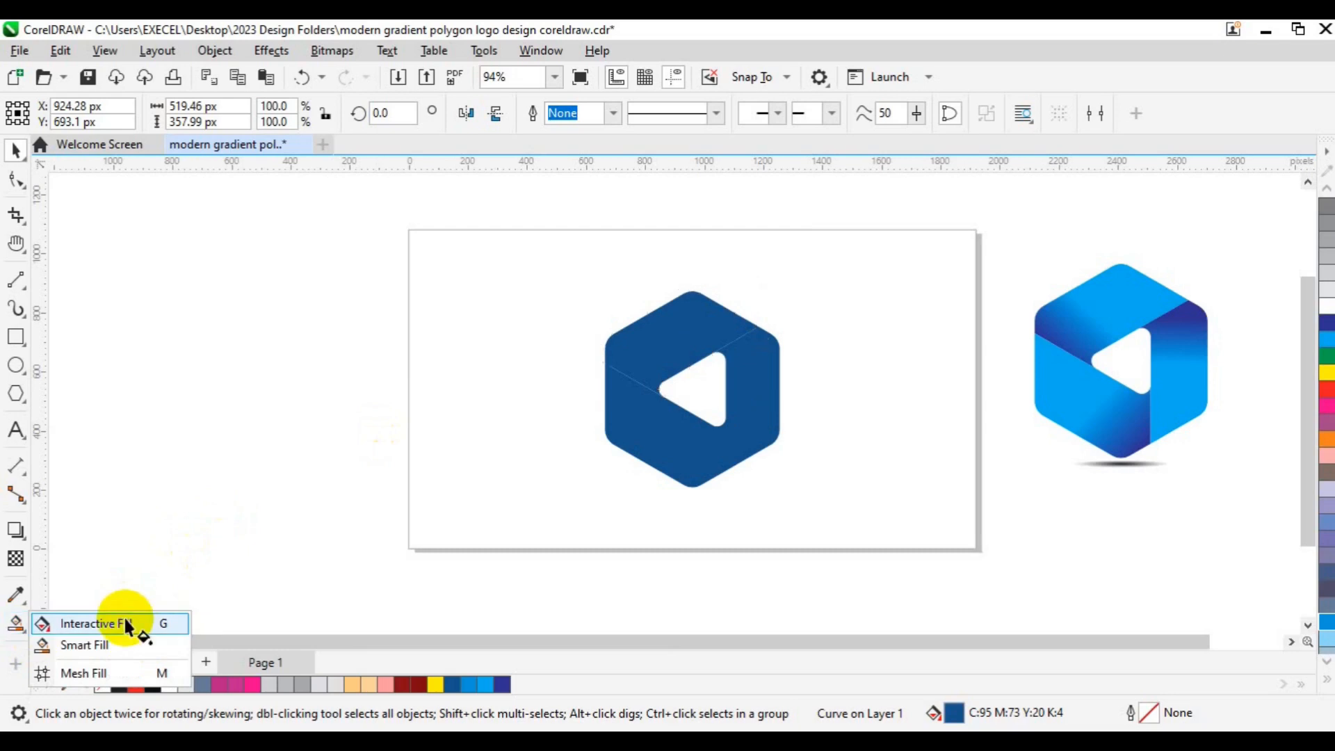
click(127, 624)
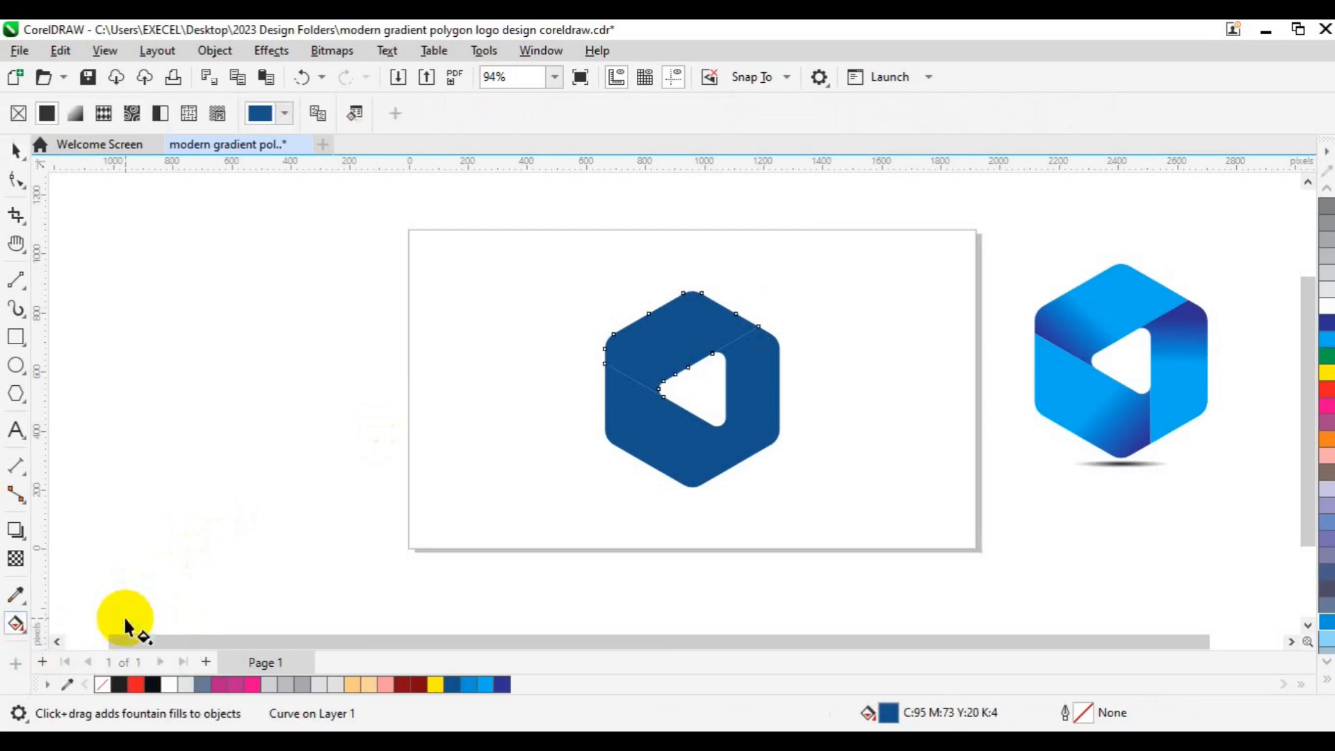
click(73, 126)
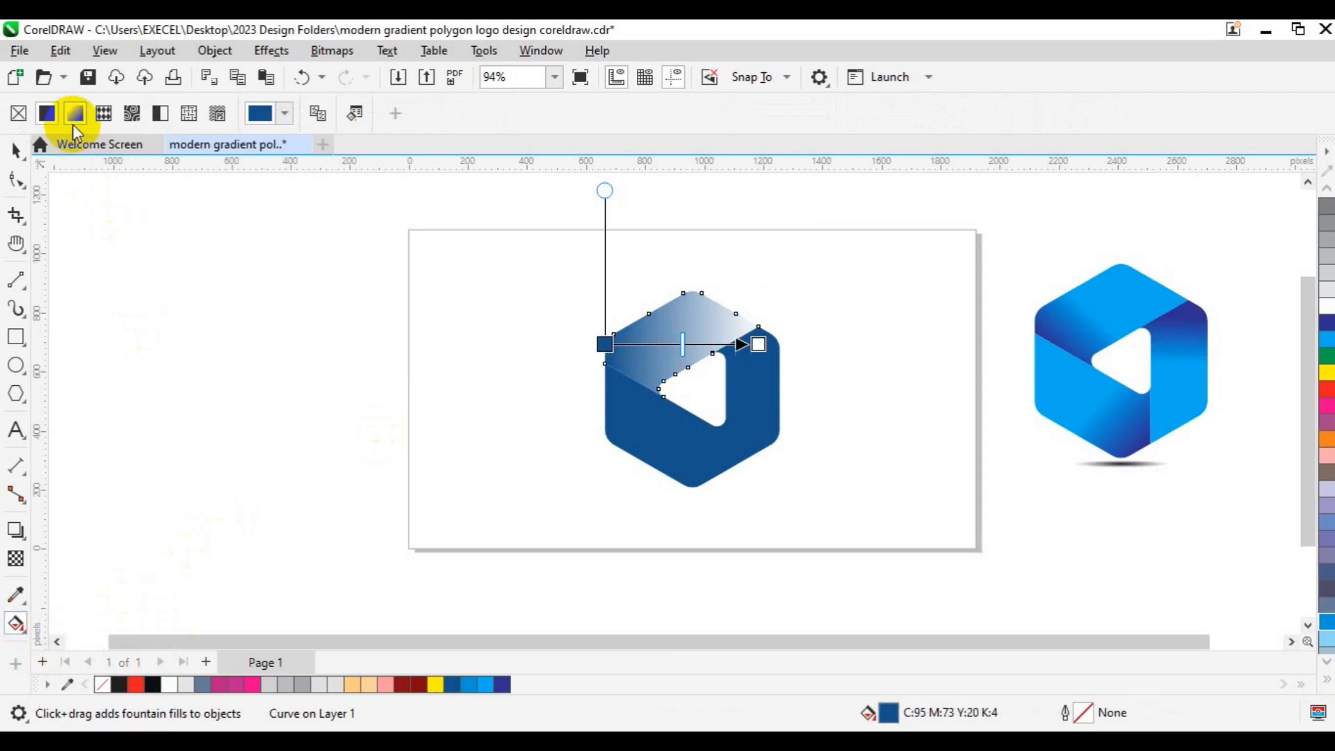
click(848, 120)
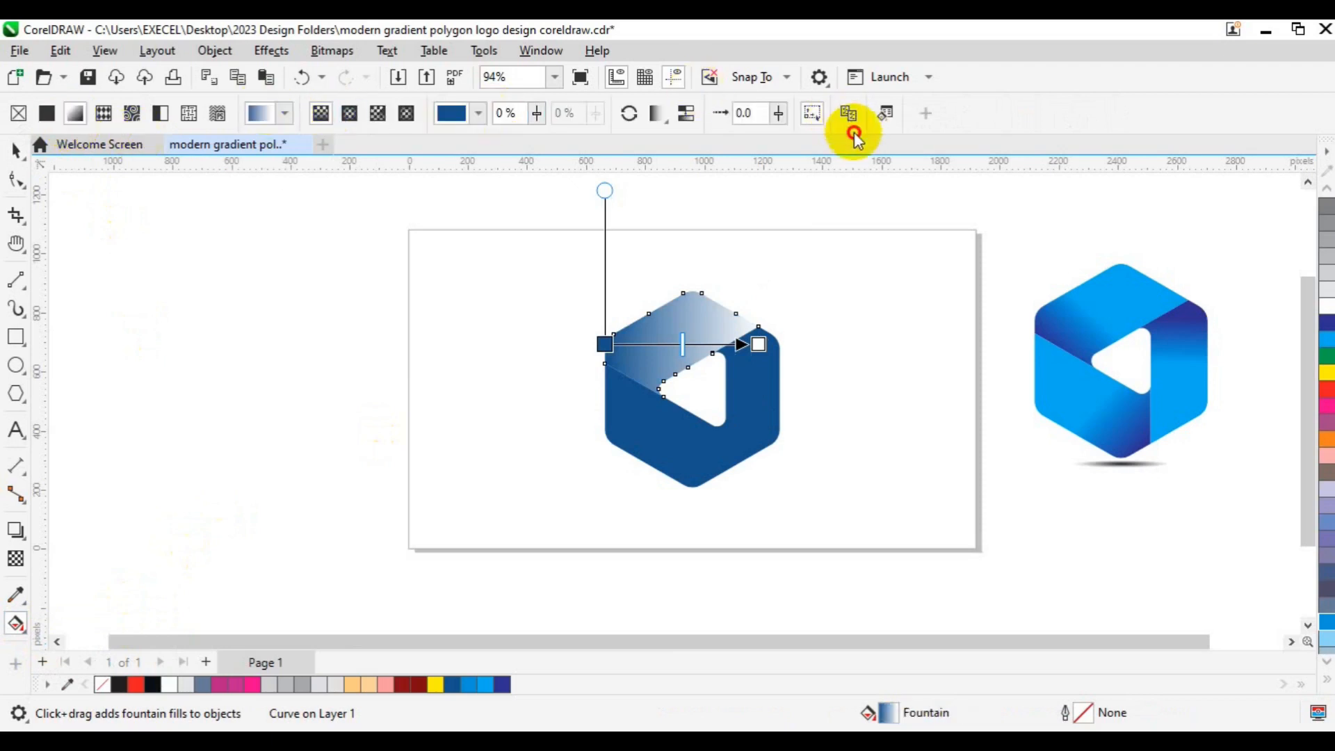
click(1071, 318)
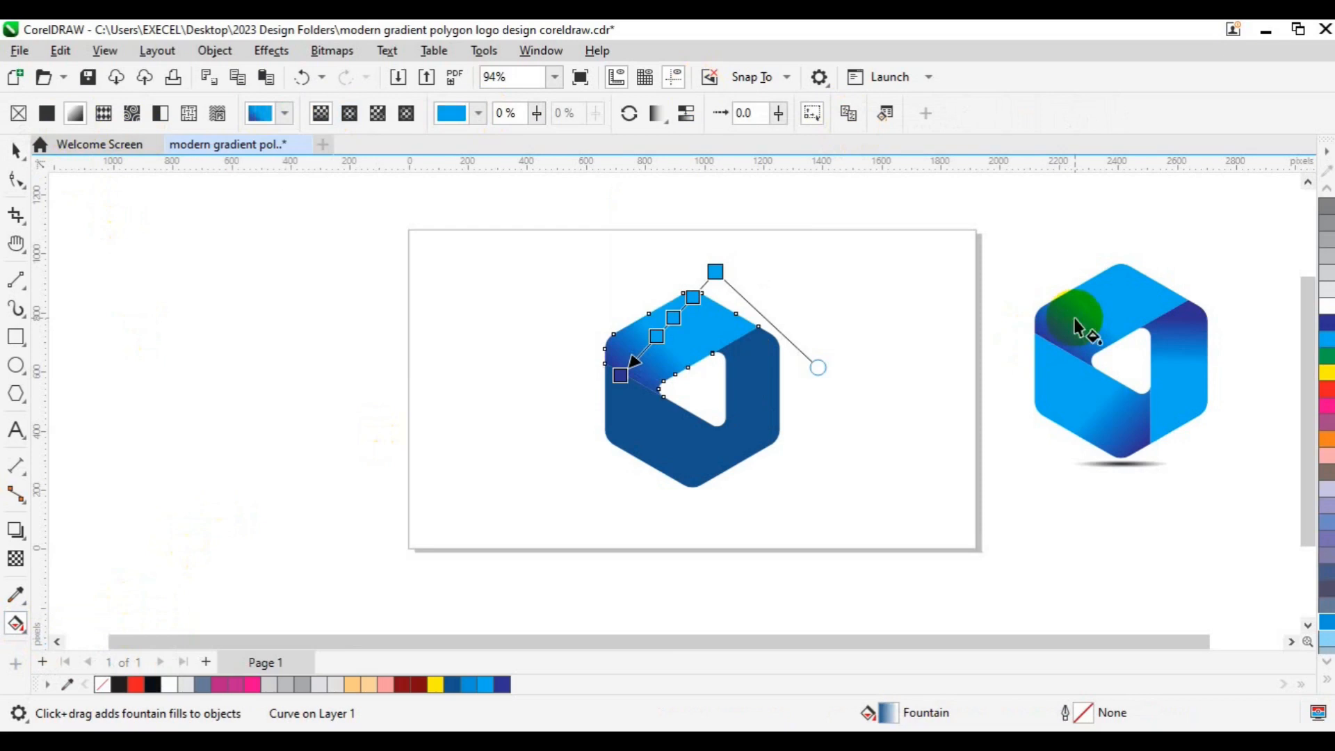
Copy the reference logo's gradient fills onto the matching right piece and lower-left piece.
click(765, 377)
click(527, 409)
click(320, 116)
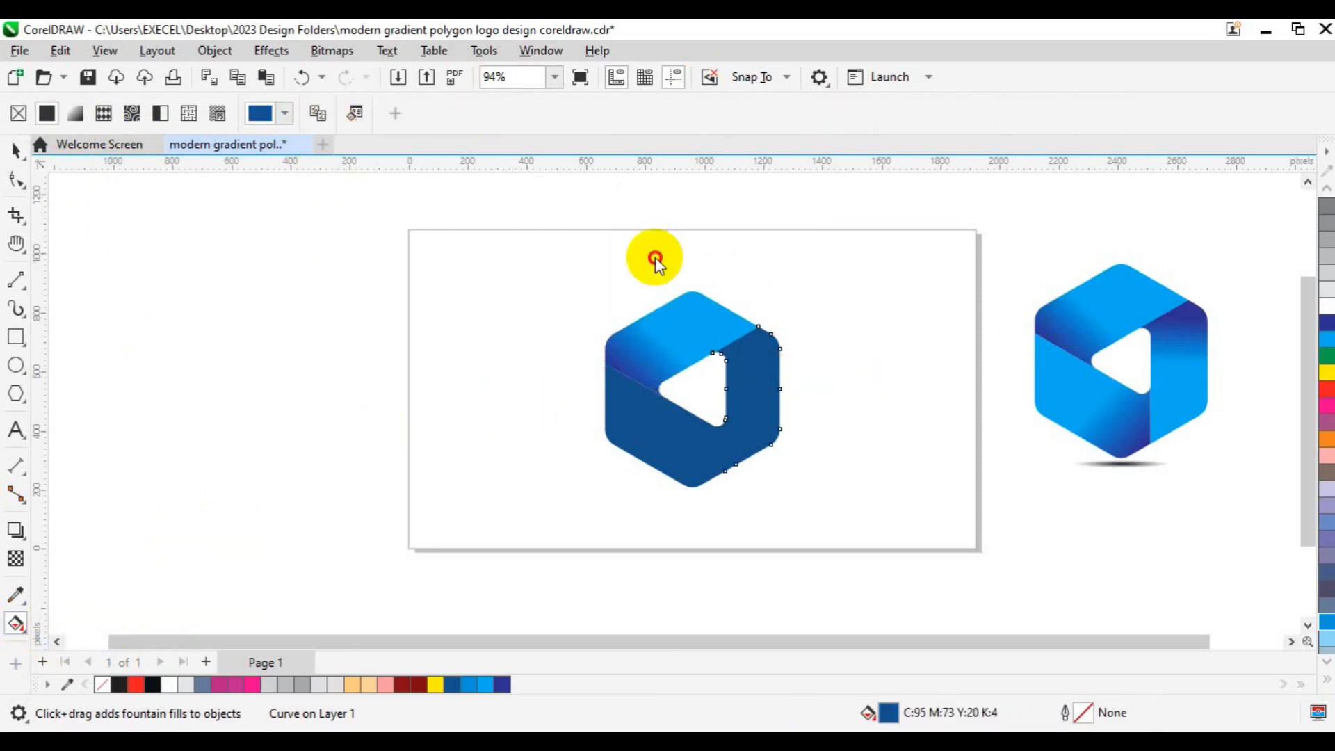
click(1174, 345)
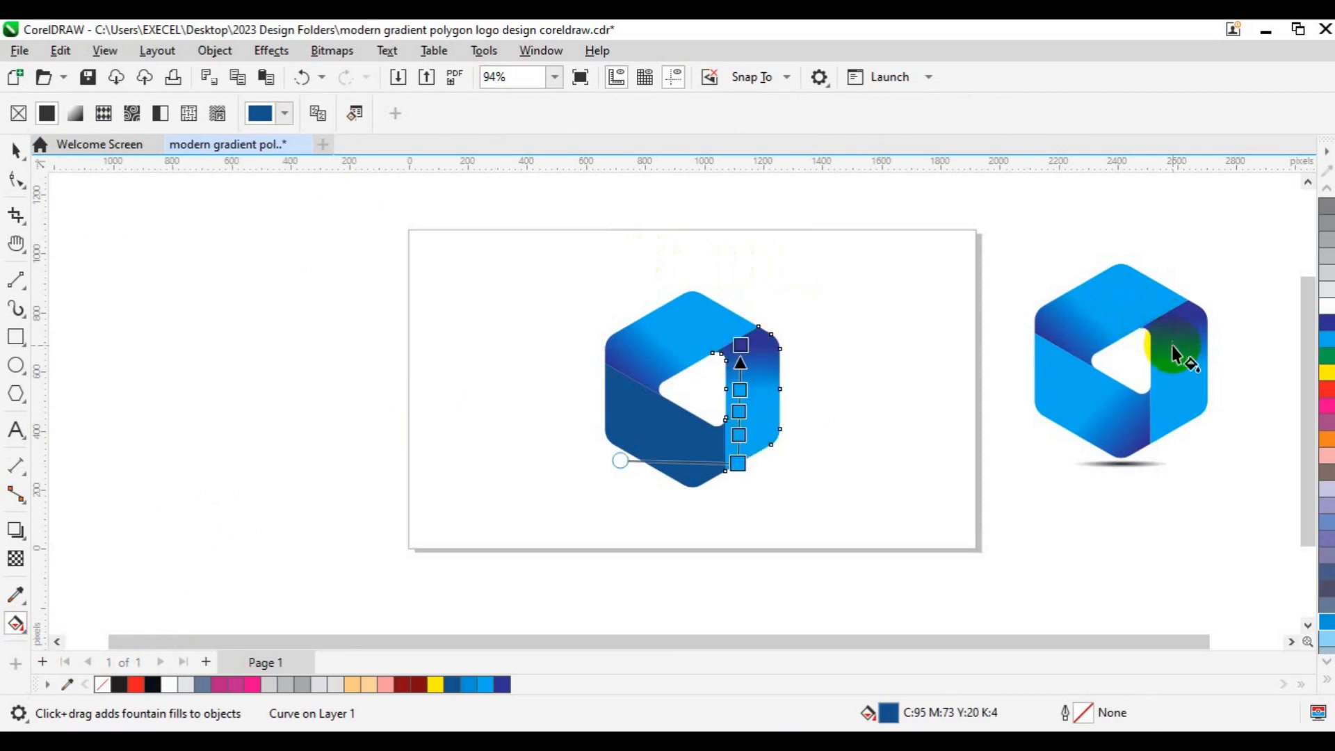
click(638, 441)
click(317, 113)
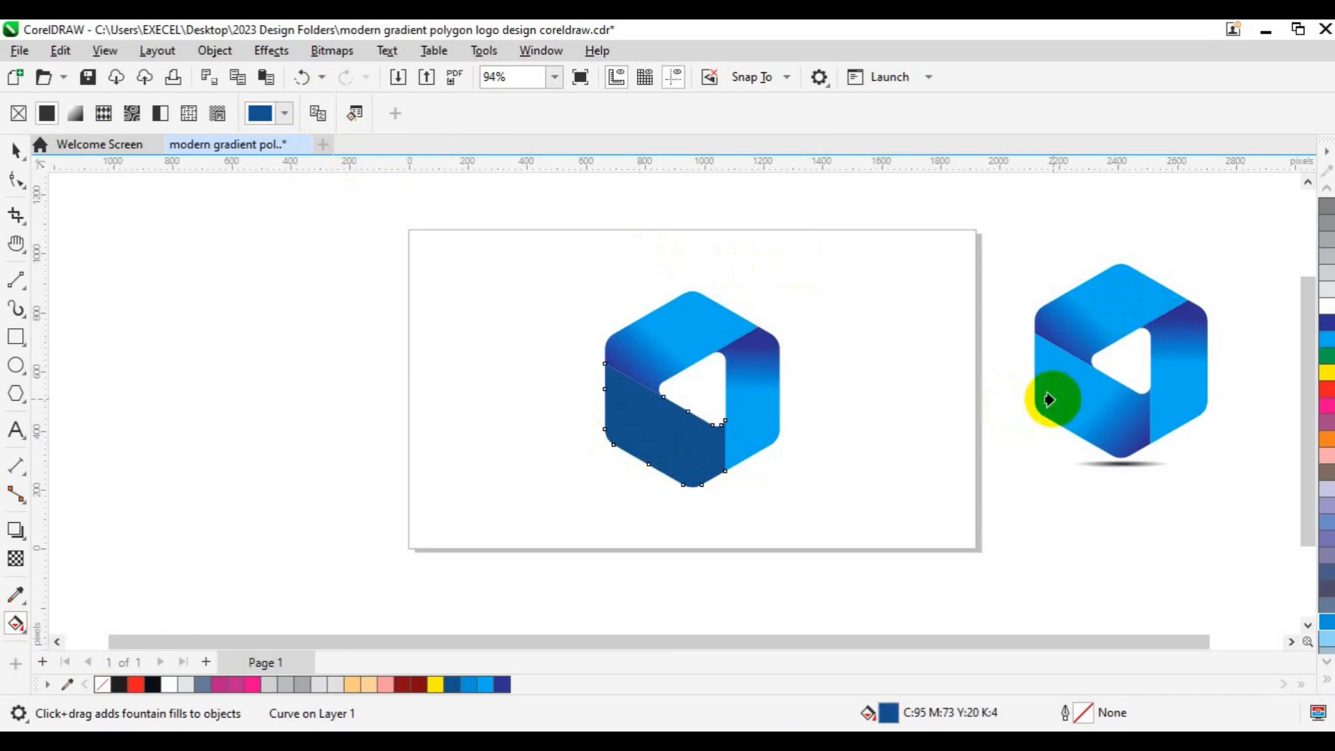
click(1050, 400)
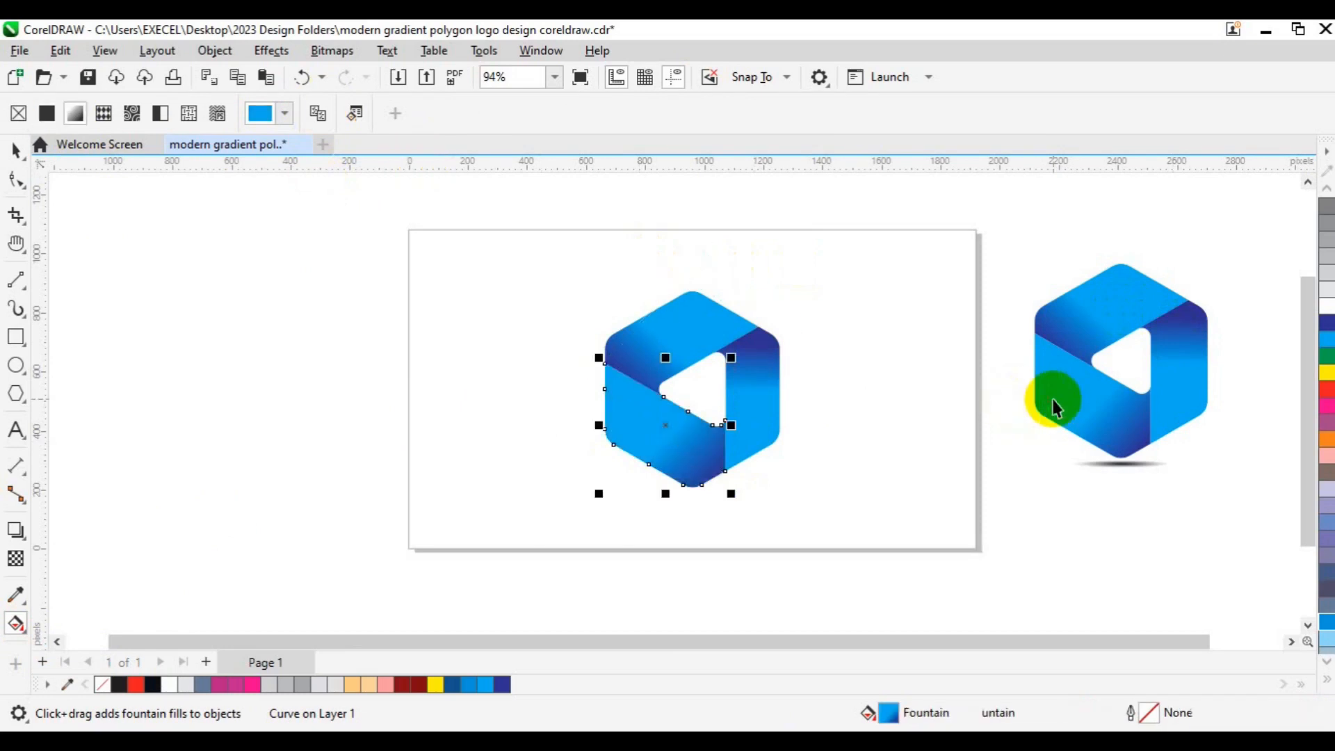
Group the three gradient-filled pieces of the new logo.
key(space)
drag(552, 209, 866, 516)
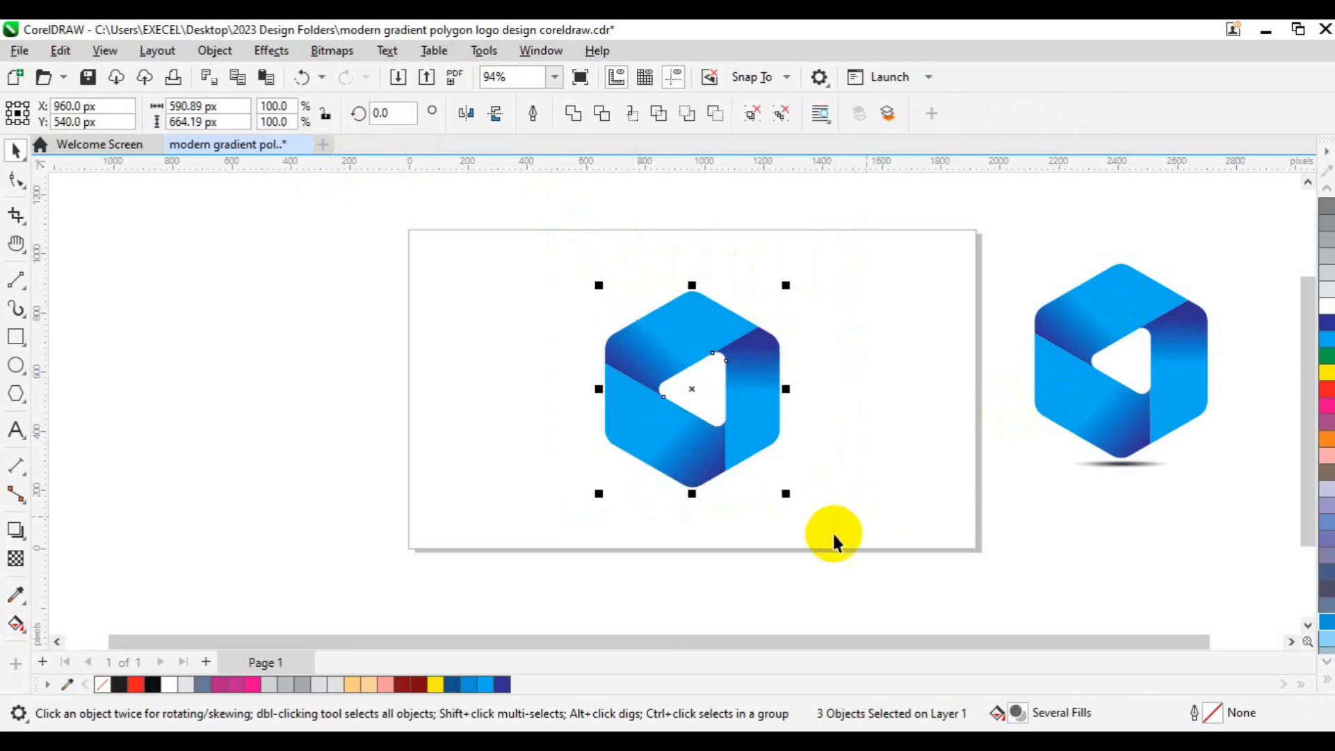
key(ctrl+g)
key(Escape)
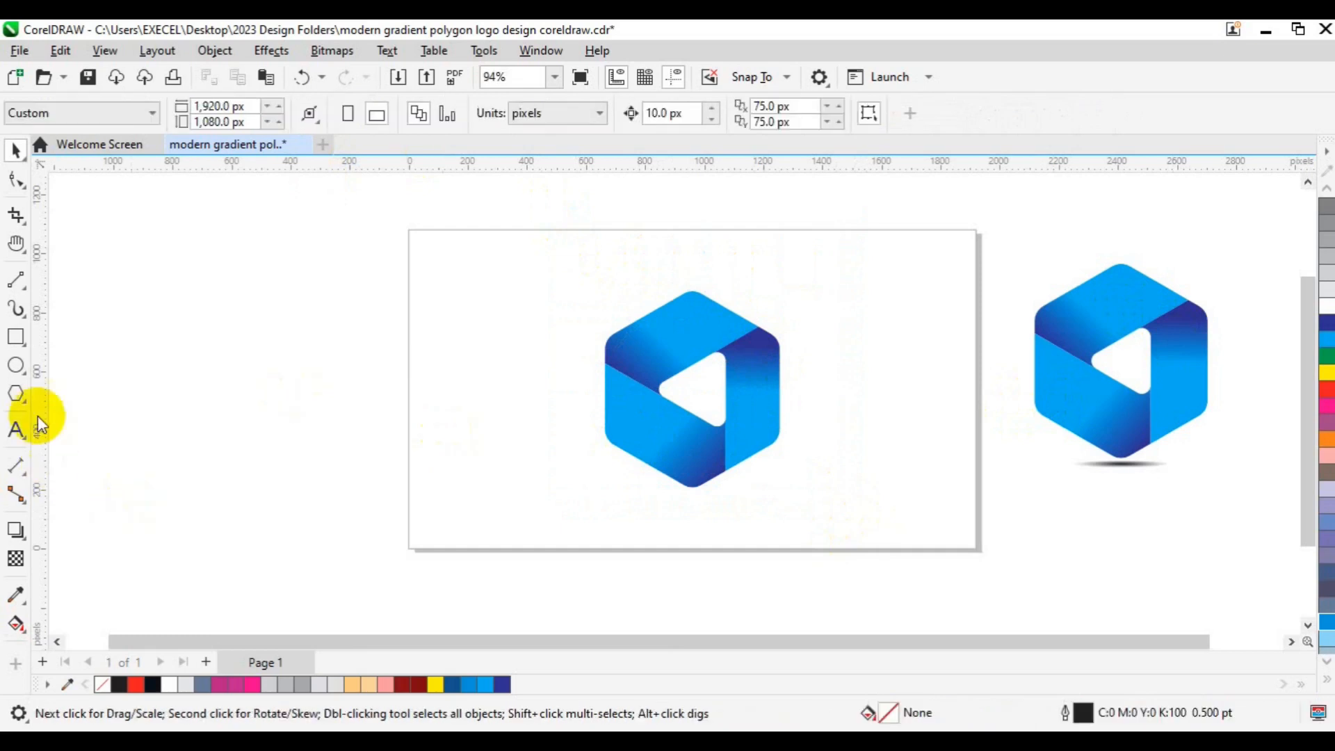
Draw a flat ellipse about 361 by 50 px just below the logo and fill it with near-black.
click(16, 366)
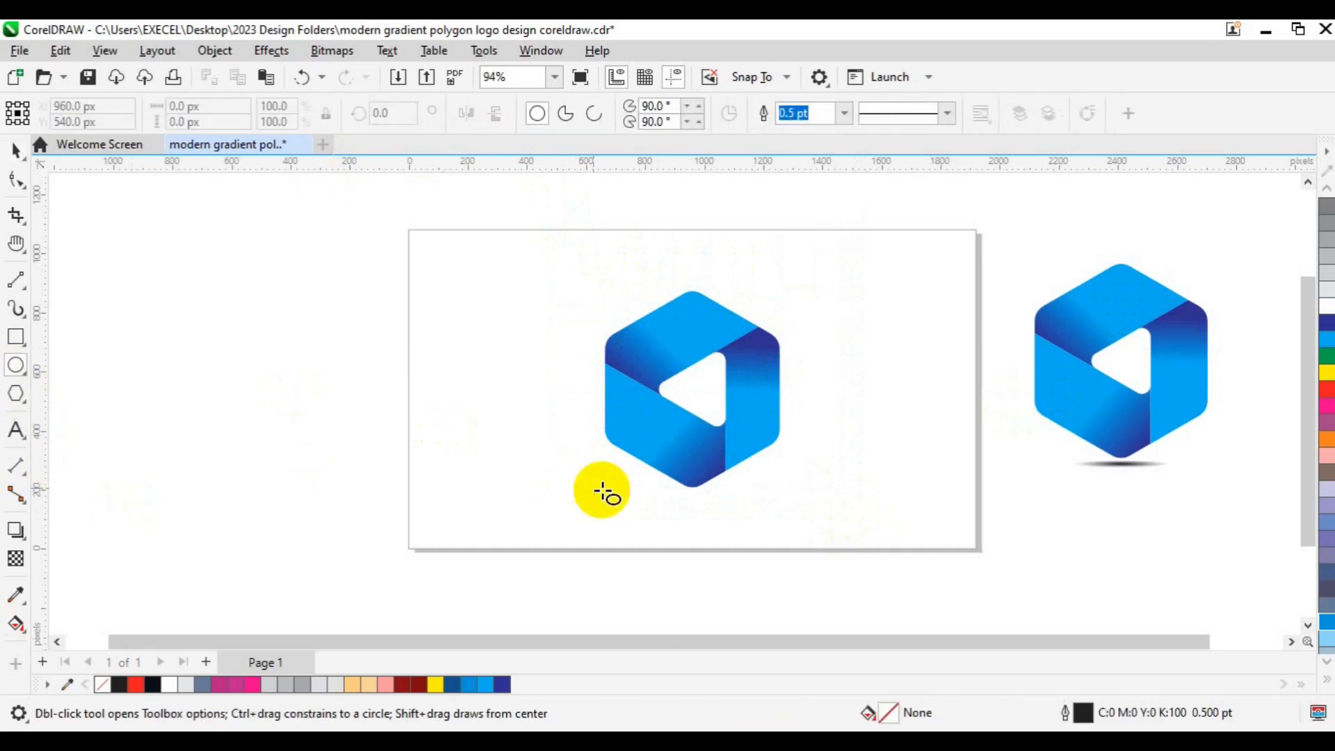
drag(668, 500, 774, 511)
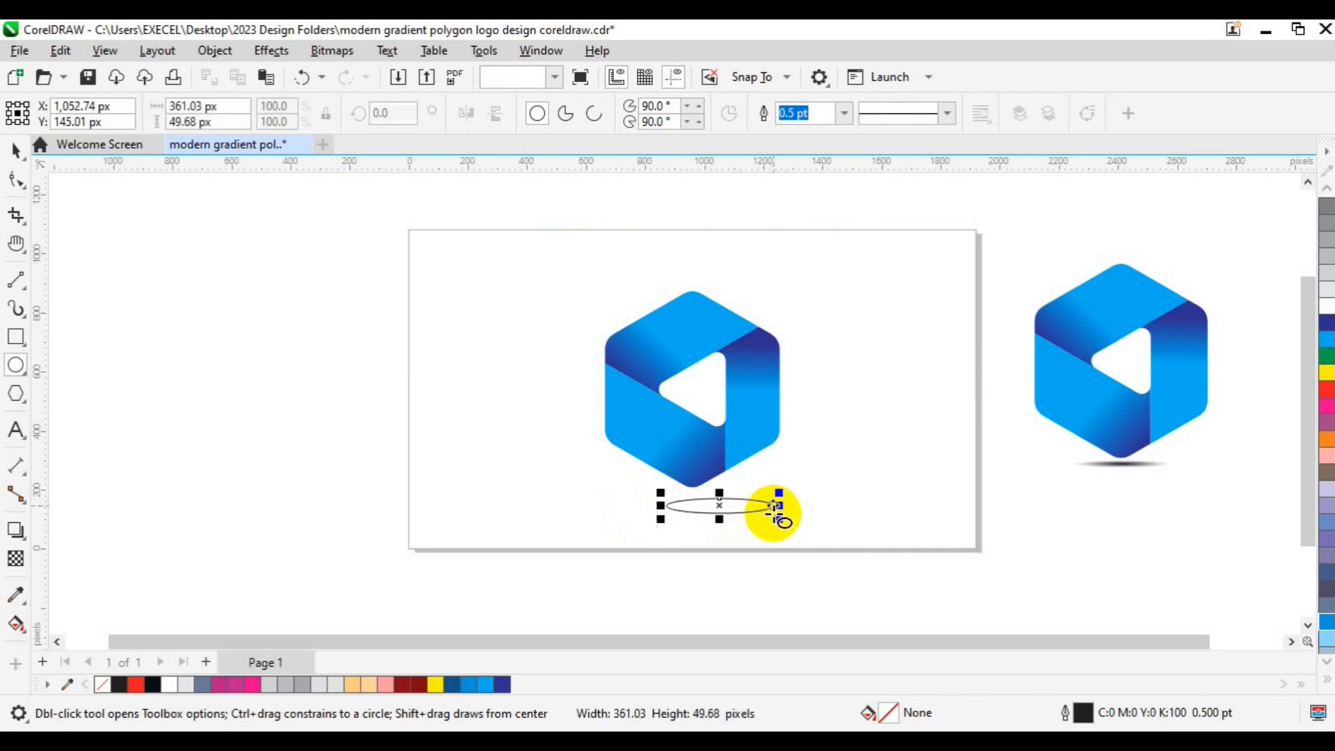
click(151, 685)
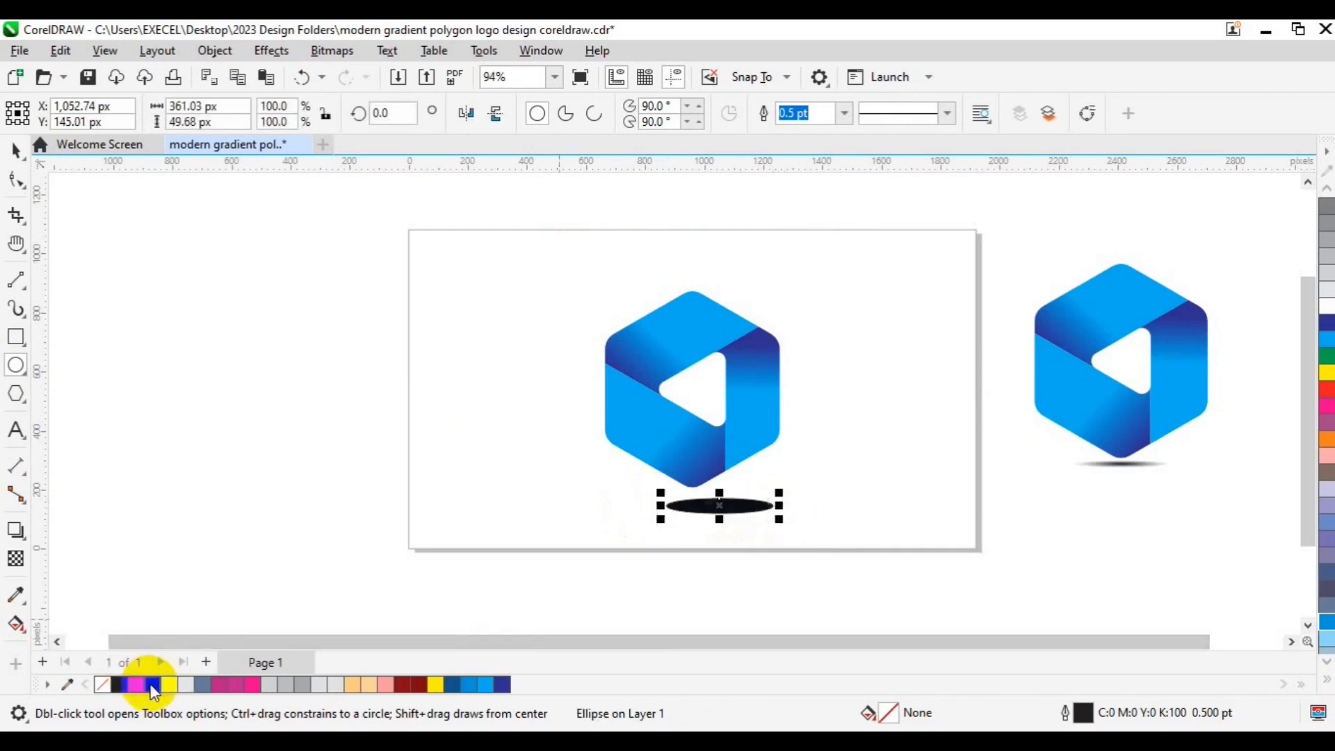
Apply an elliptical fountain transparency to the dark ellipse so it fades out like a shadow.
click(20, 567)
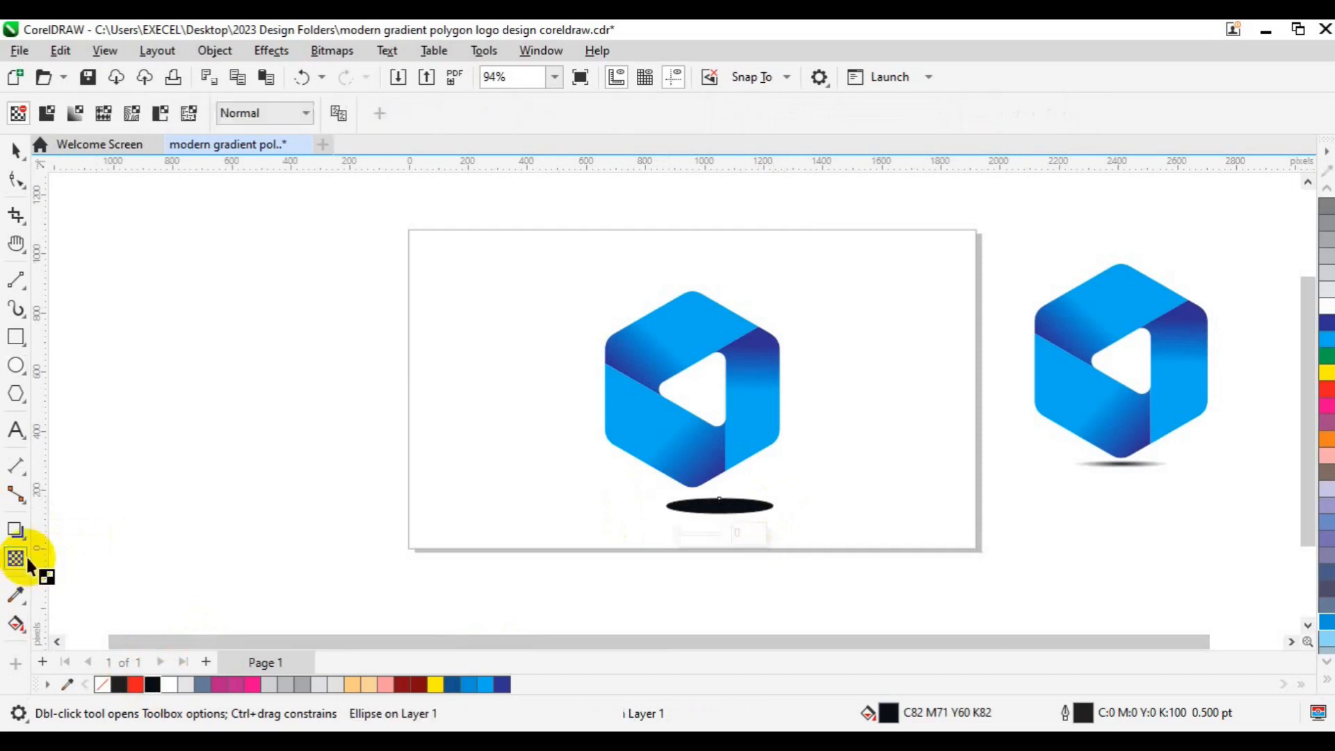
click(70, 117)
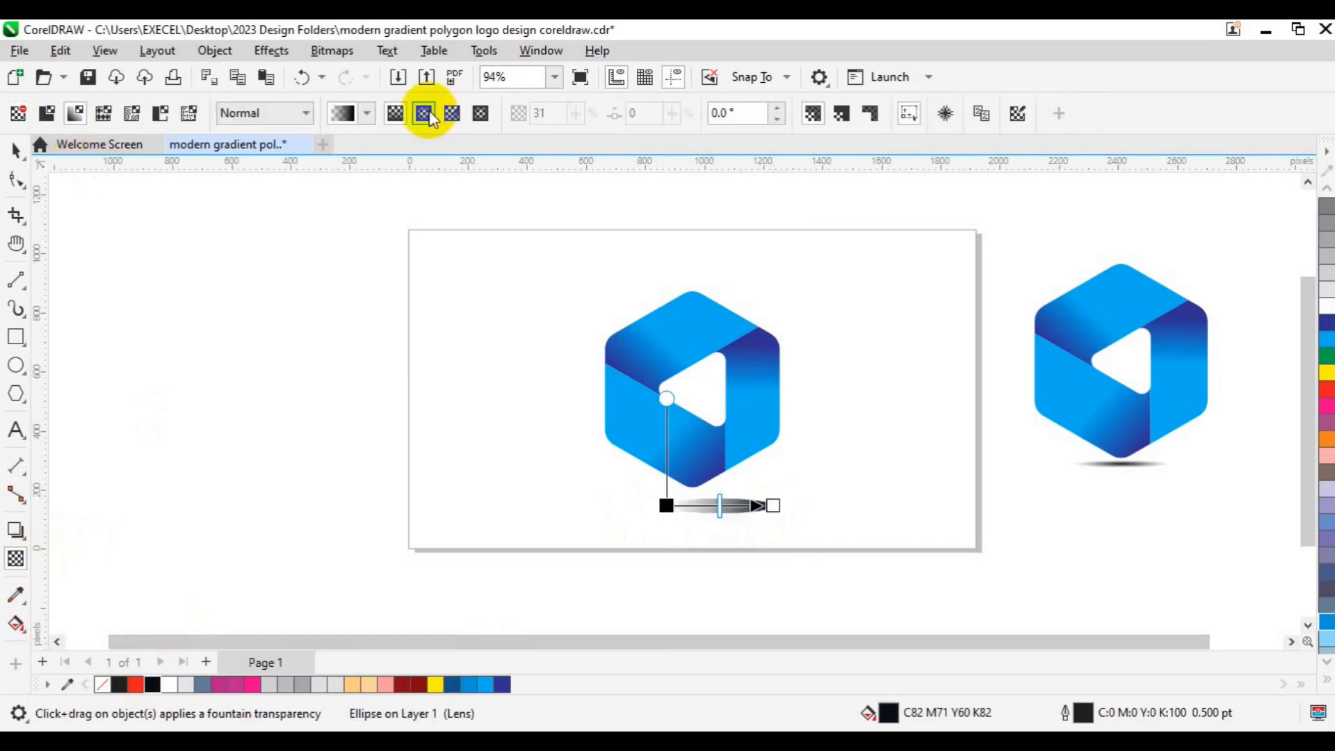
click(424, 114)
key(space)
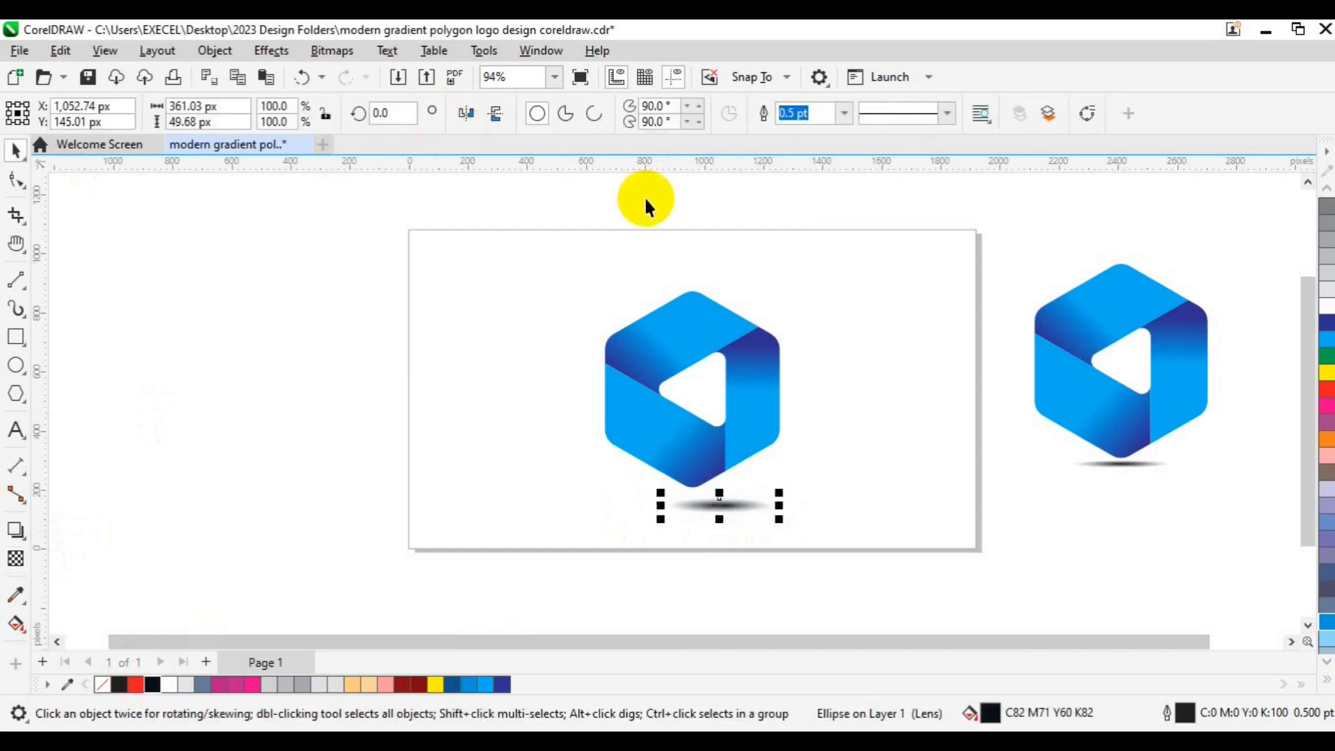
Align the logo group horizontally with the centre of the shadow ellipse.
shift+click(665, 441)
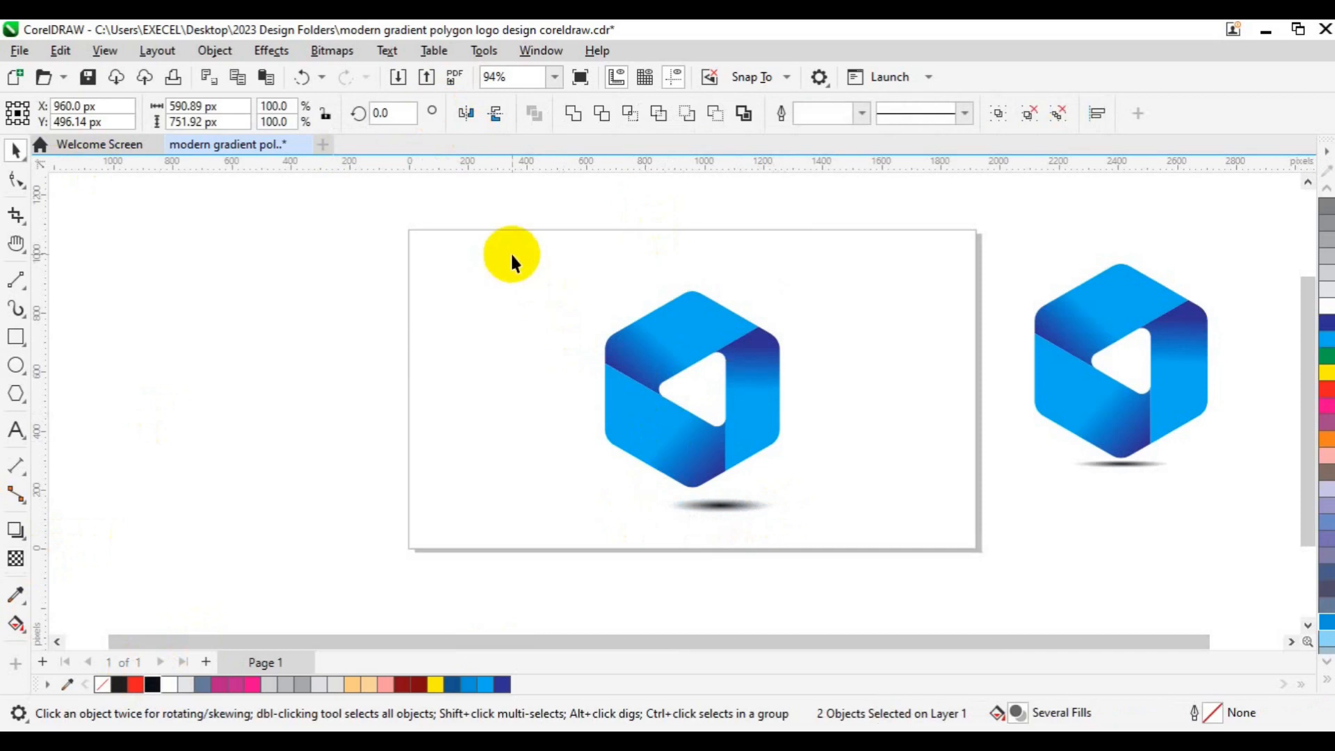
drag(512, 255, 911, 491)
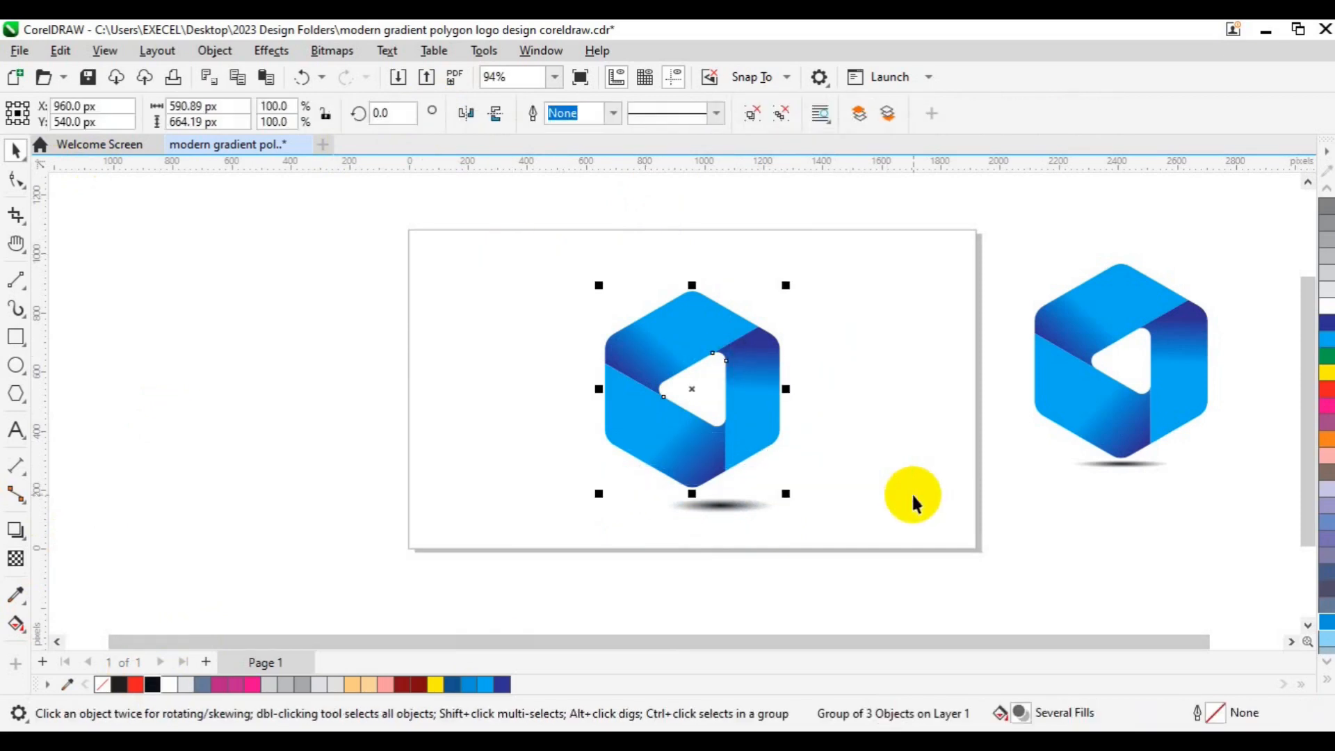
shift+click(716, 513)
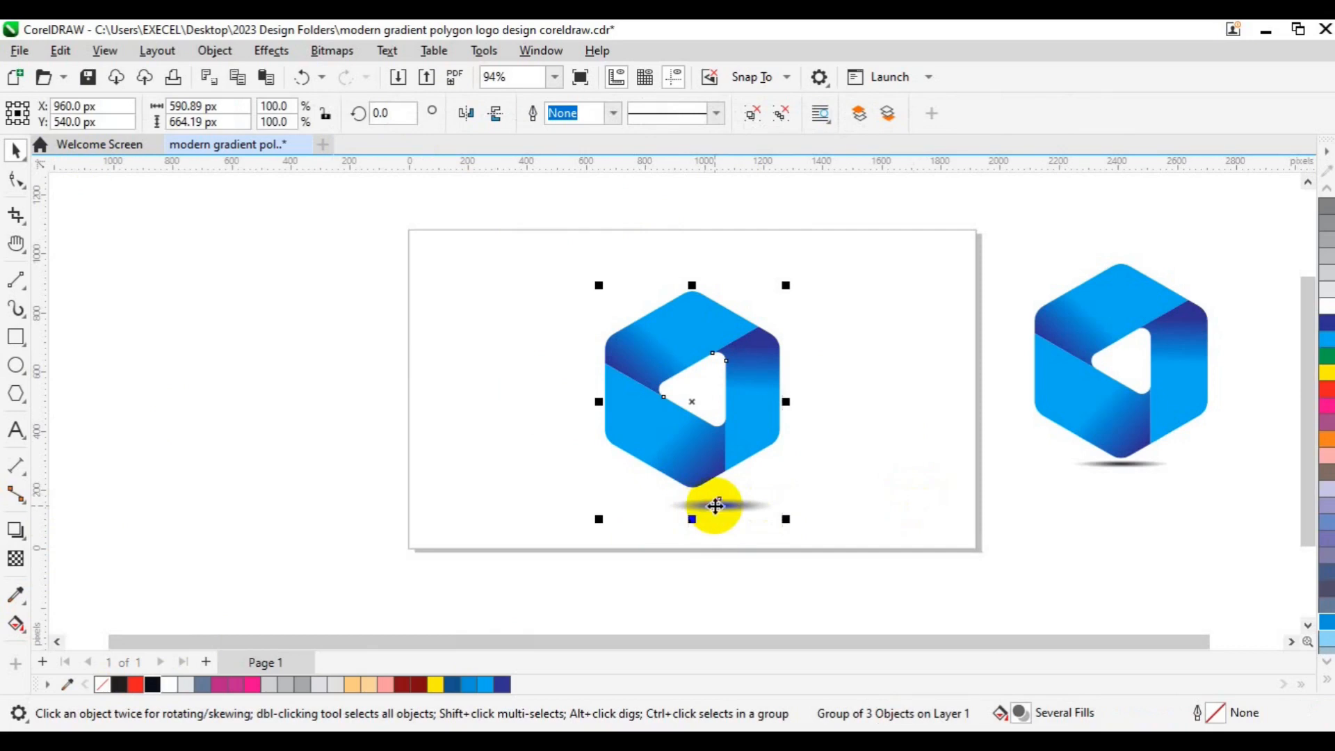
key(c)
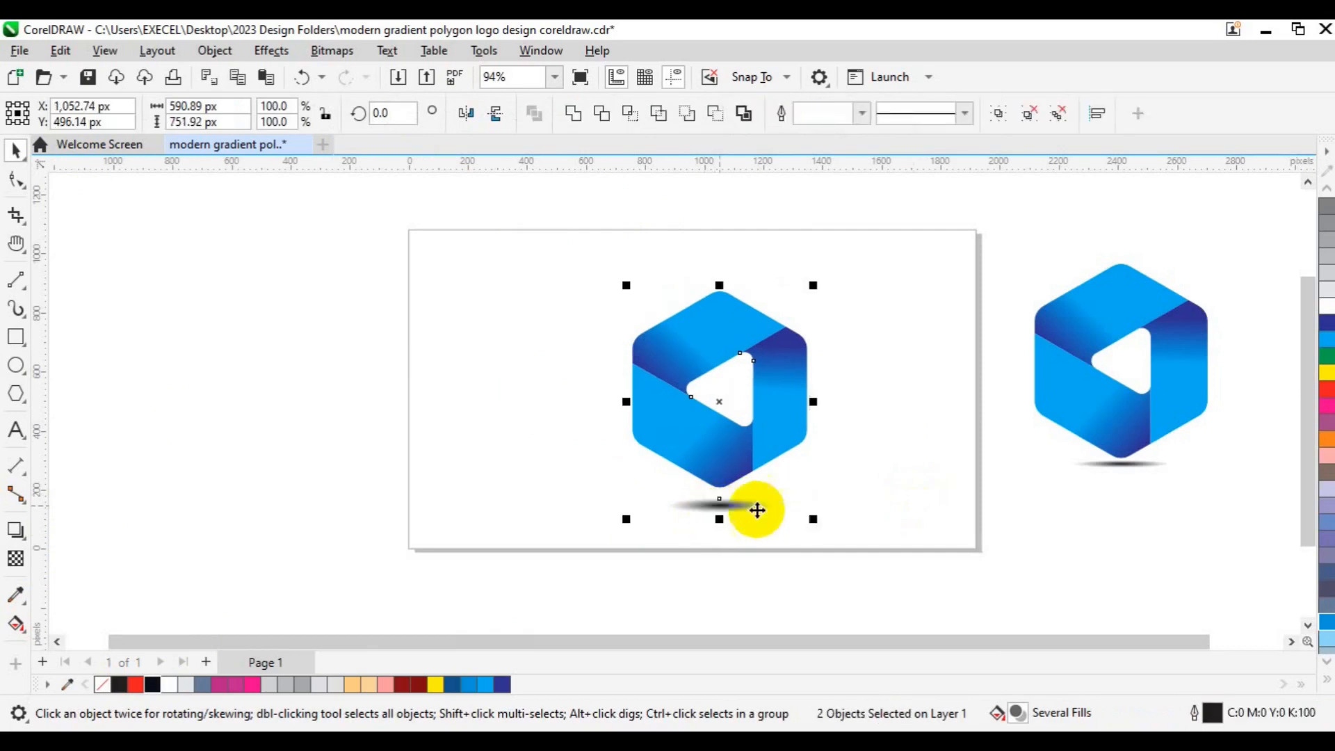
key(Escape)
Nudge the shadow ellipse up until it sits close beneath the logo's lowest corner.
click(724, 506)
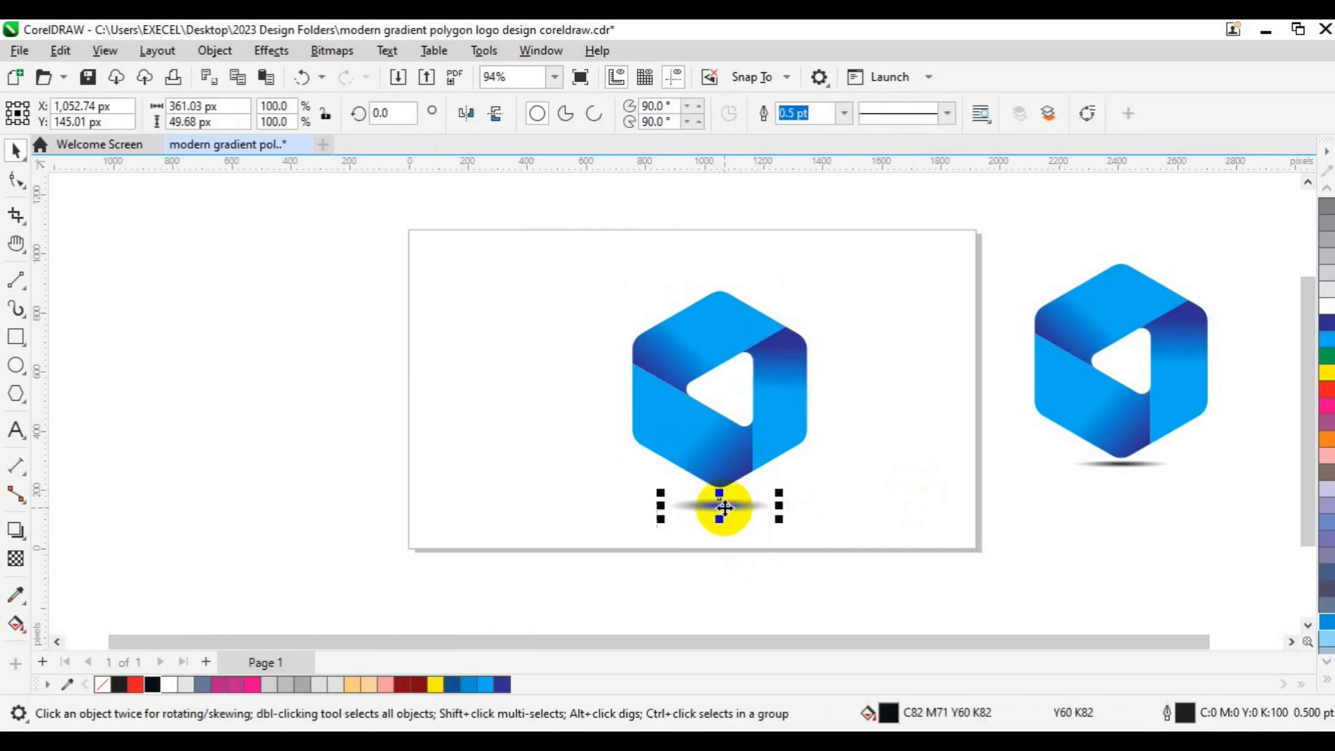
key(Up)
key(Up)
key(Up)
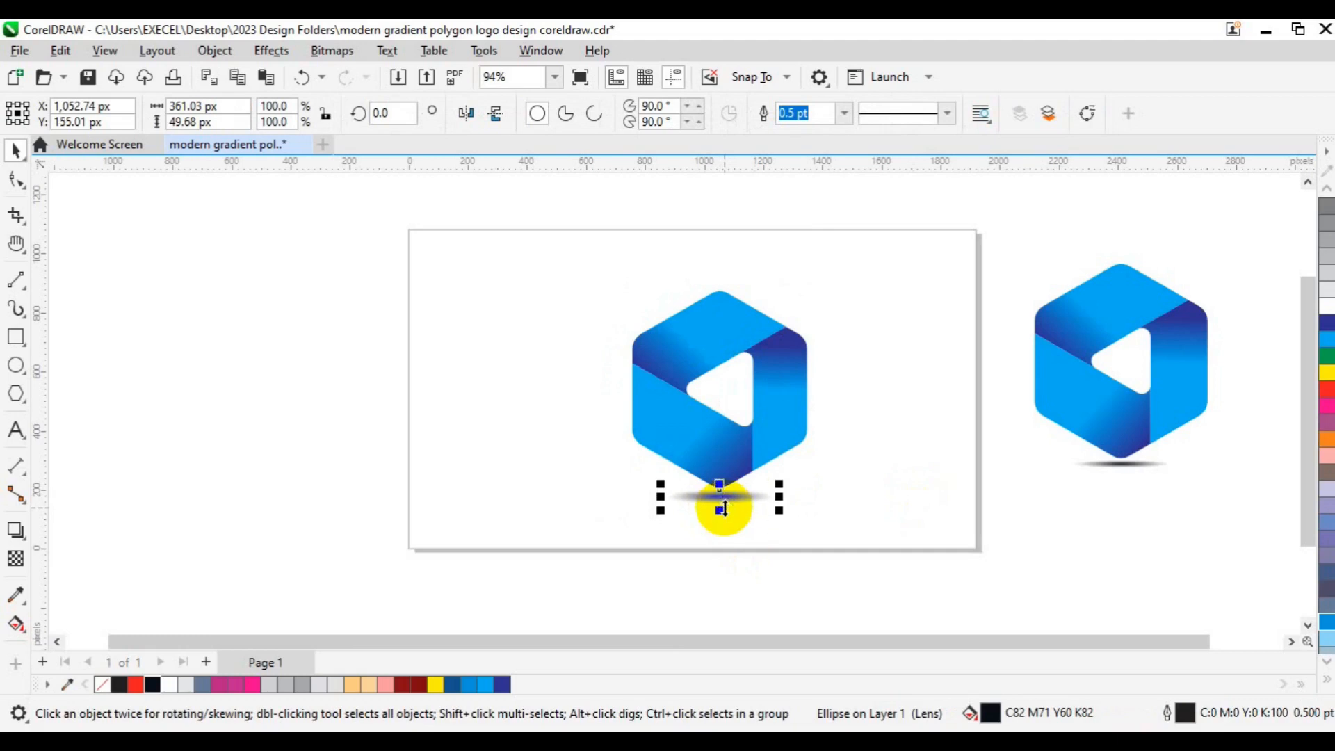
key(Up)
click(691, 438)
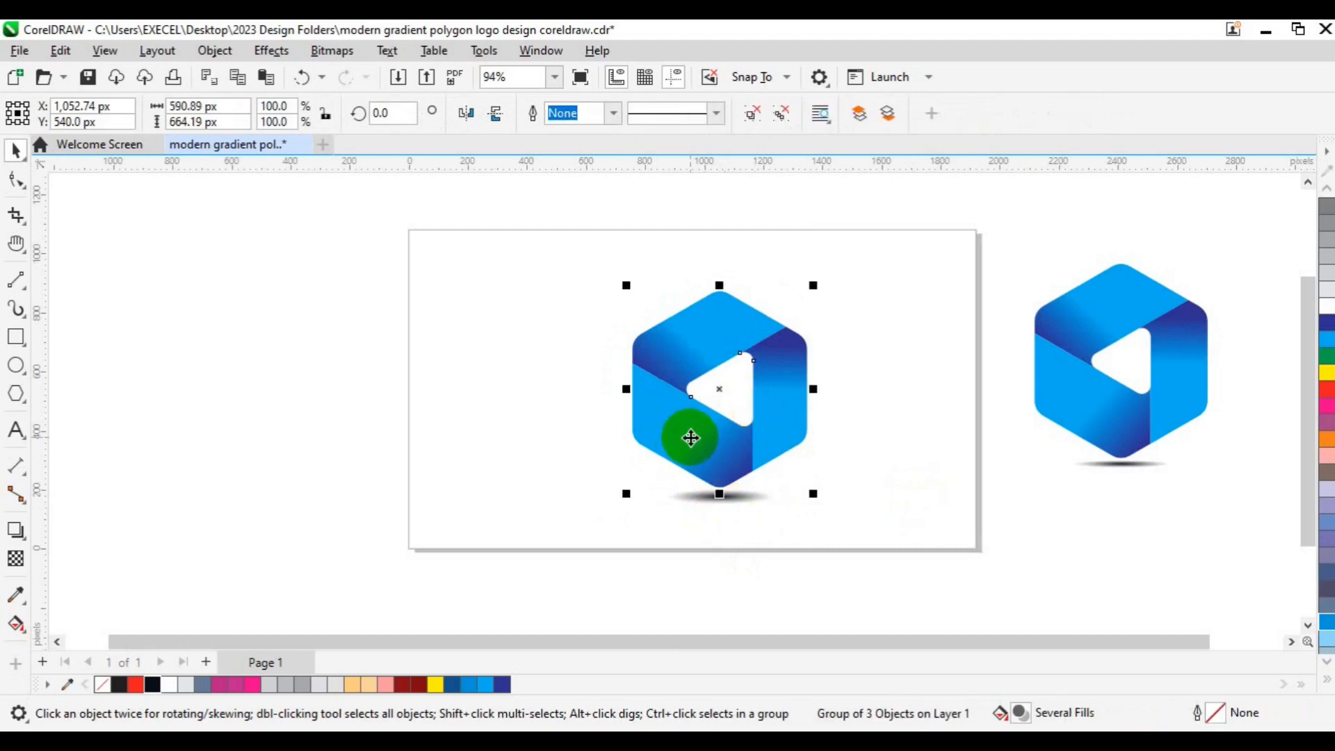
click(640, 384)
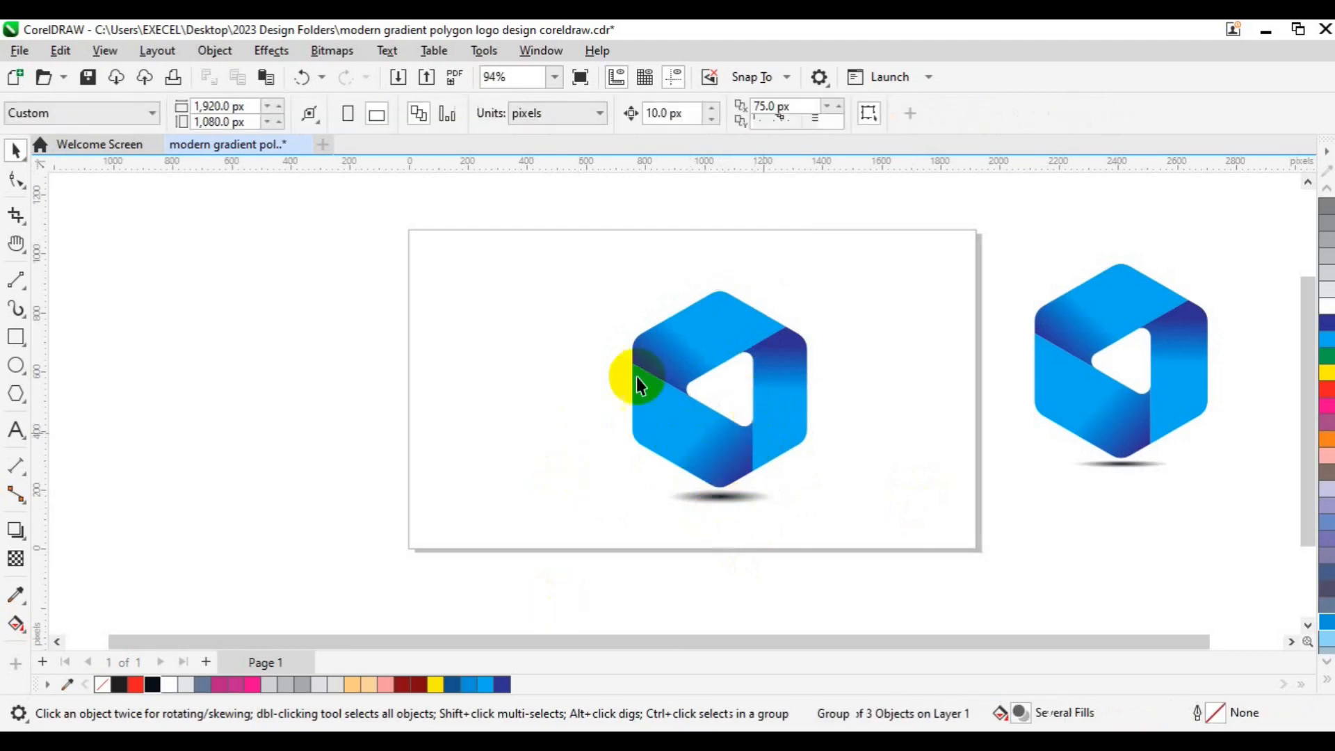